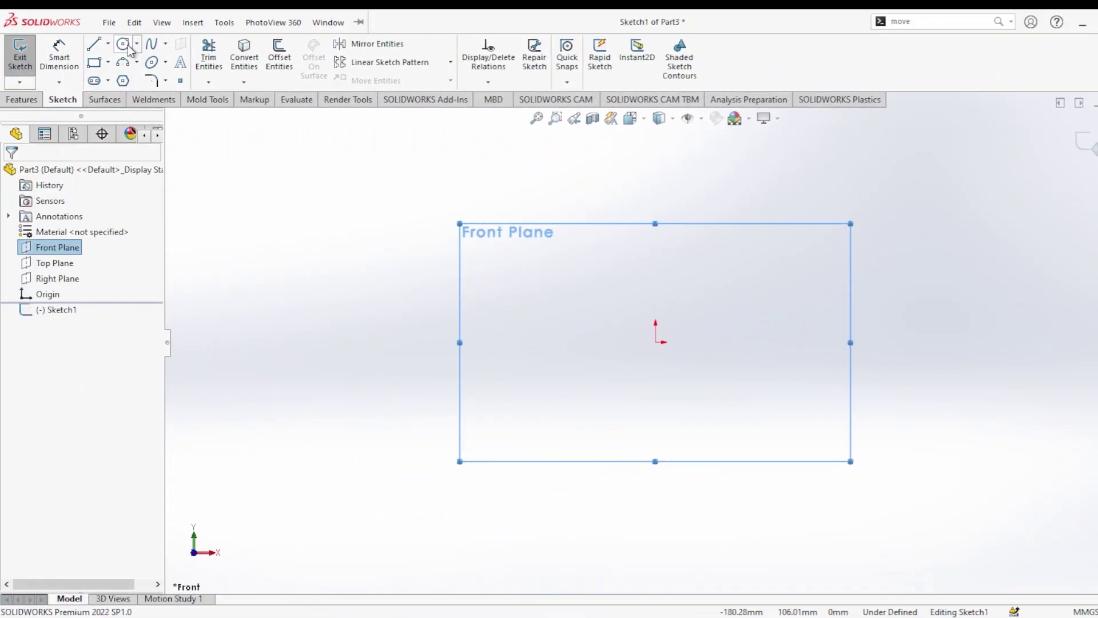
Draw a circle centred on the origin of the Front Plane sketch
click(123, 44)
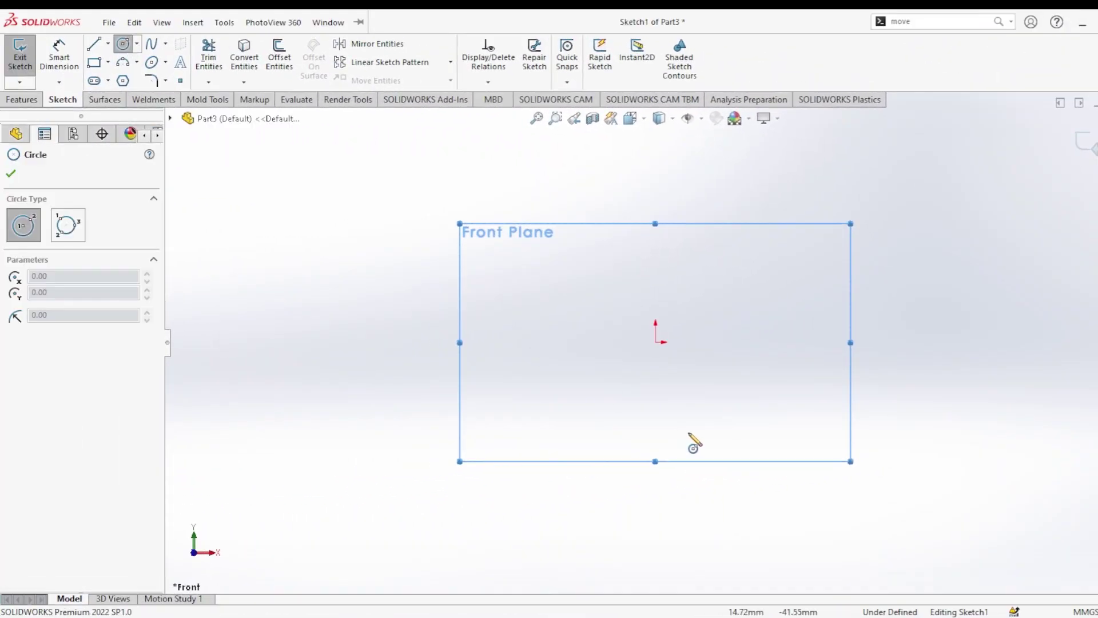
click(656, 342)
click(705, 423)
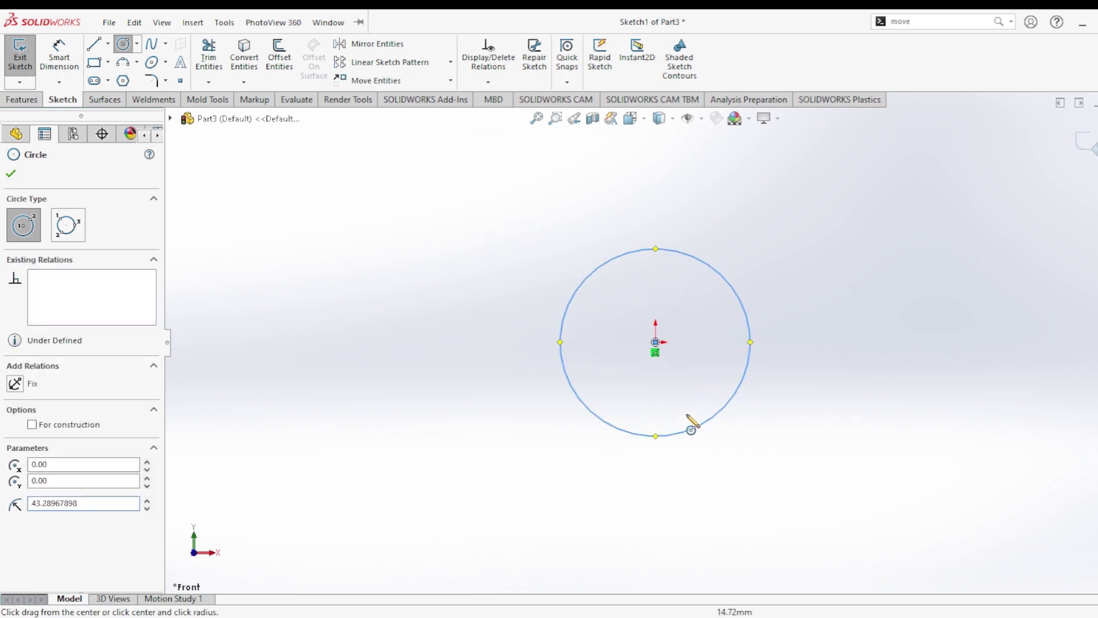
key(Escape)
Dimension the circle's diameter to 100 mm
click(59, 57)
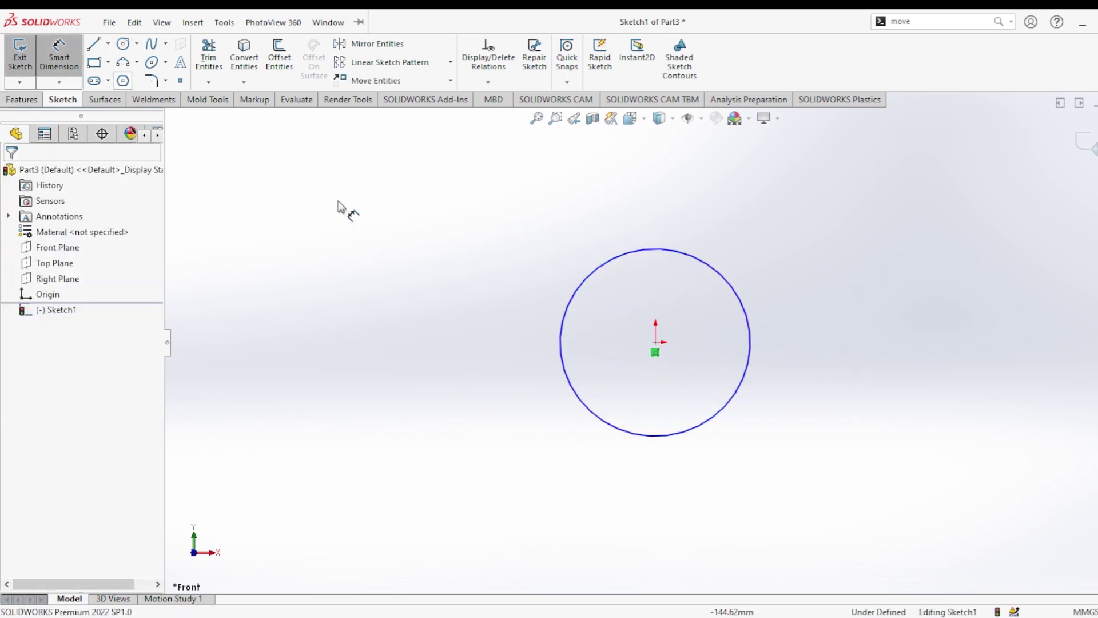
click(603, 264)
click(535, 326)
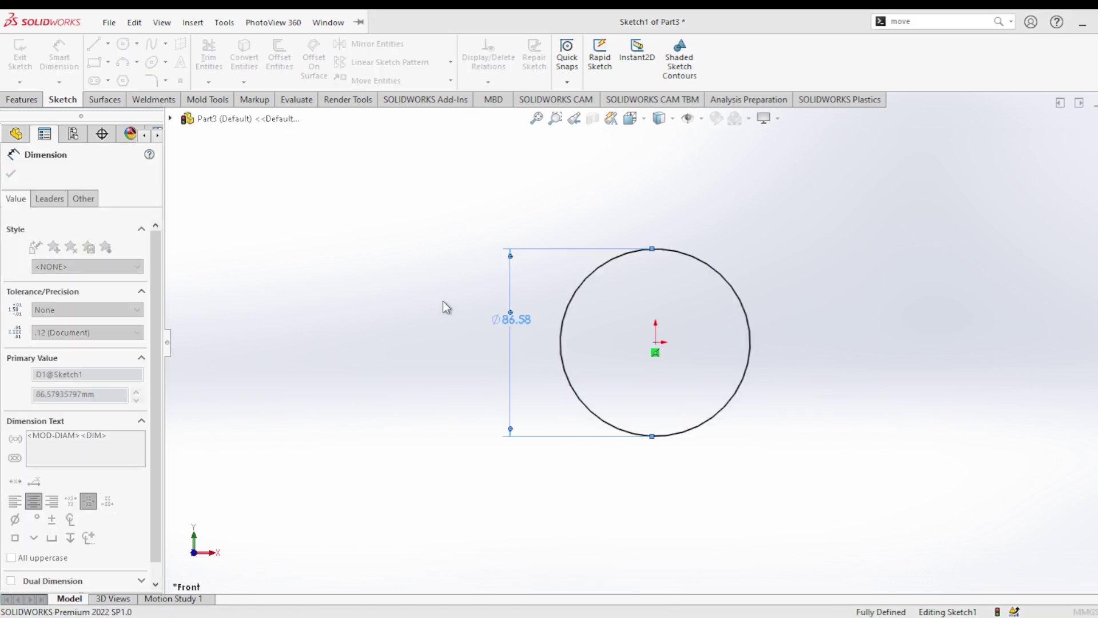
text(100)
key(Return)
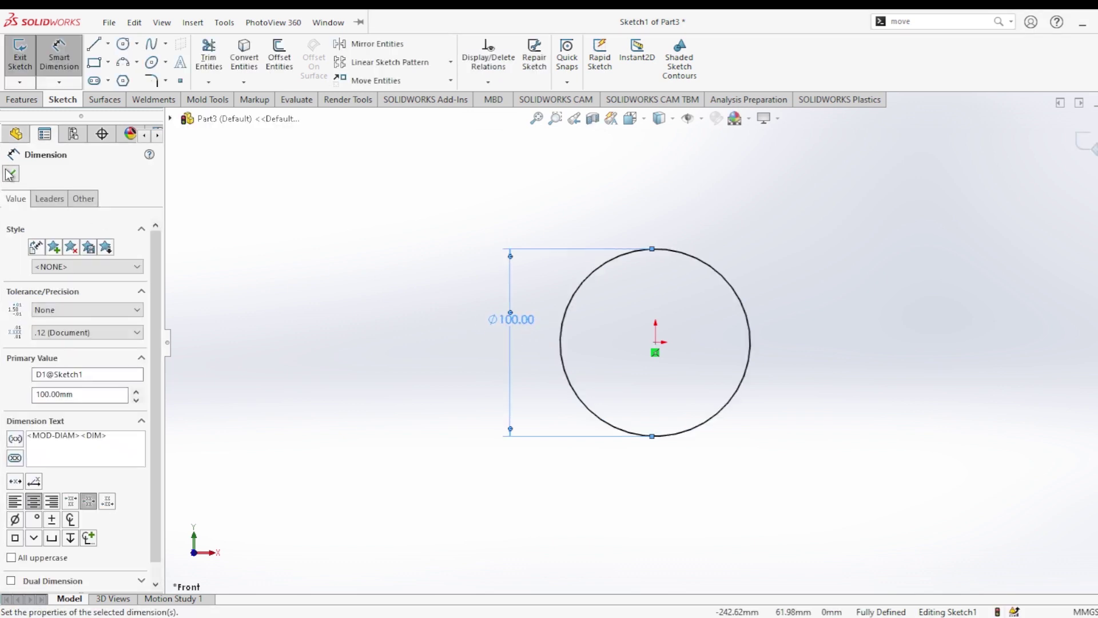
click(11, 174)
click(126, 63)
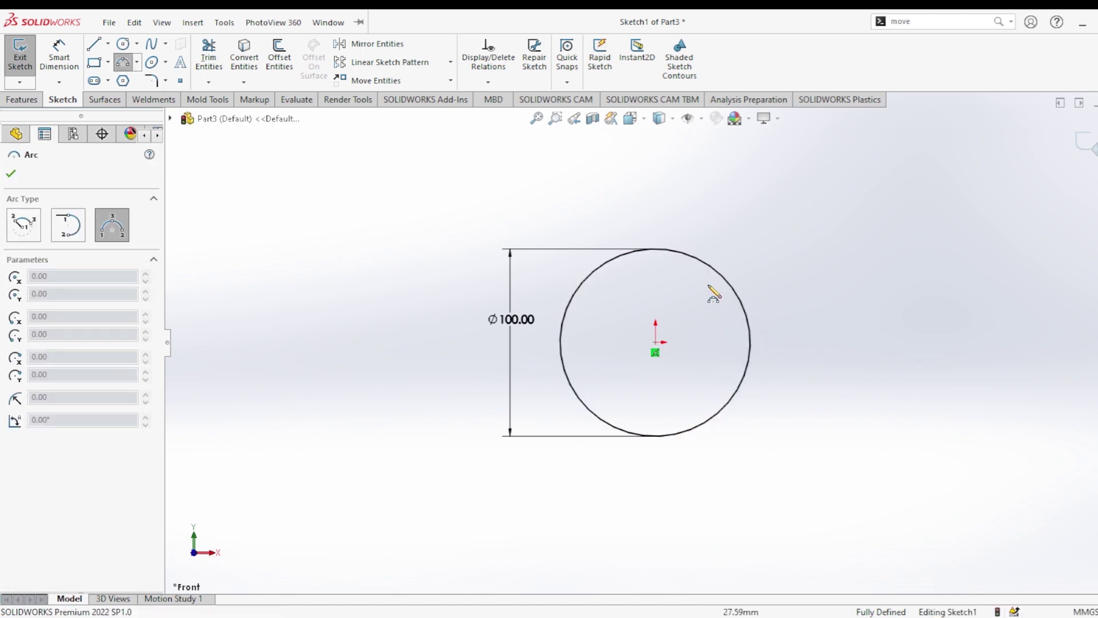
Draw a three-point arc bulging outward across the top of the circle
scroll(715, 286, down, 3)
click(526, 224)
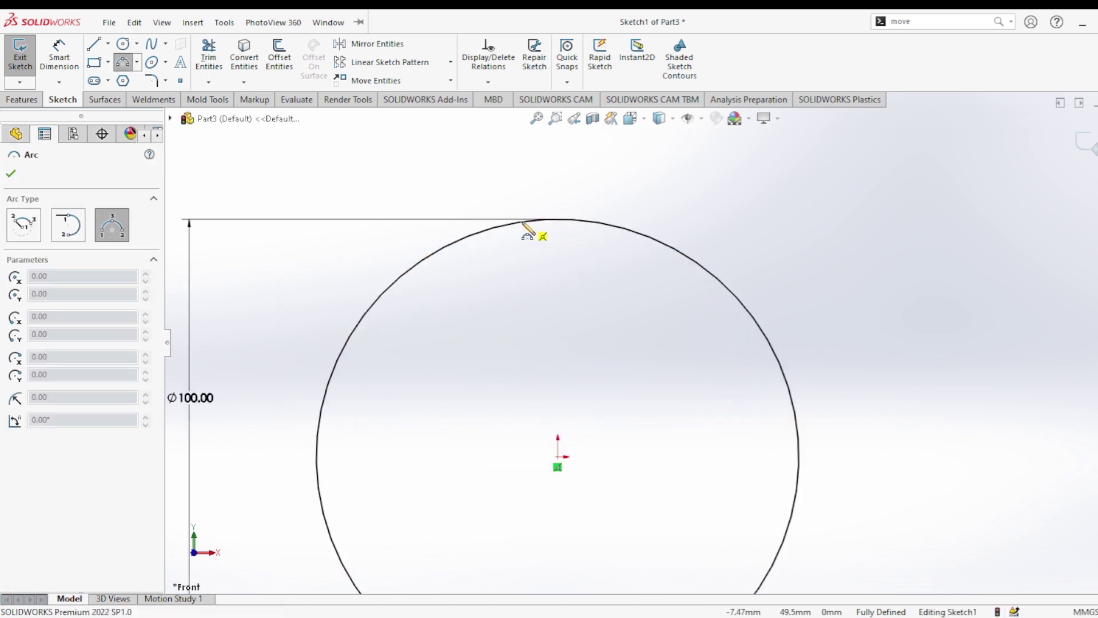
click(625, 230)
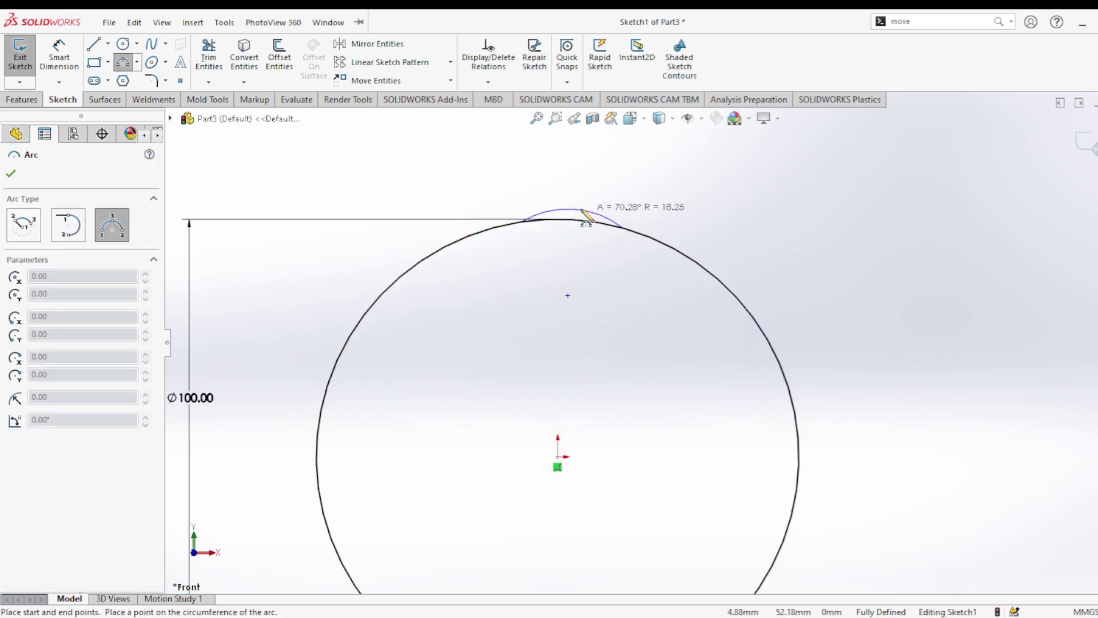
click(572, 204)
key(Escape)
scroll(606, 241, down, 2)
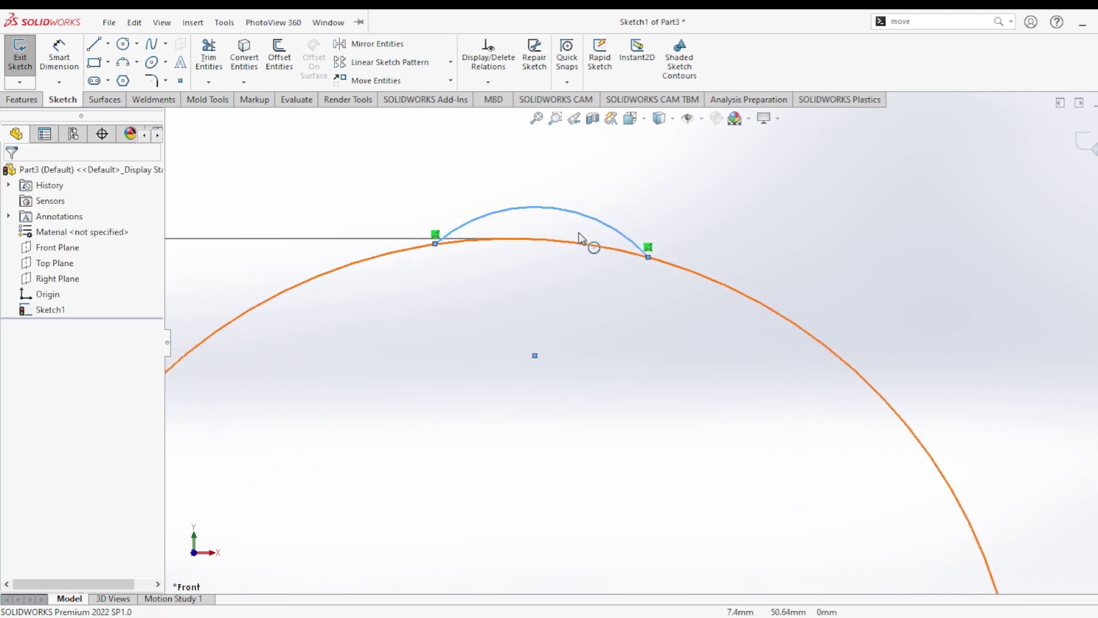
Set the small arc's radius to 10 mm
click(59, 54)
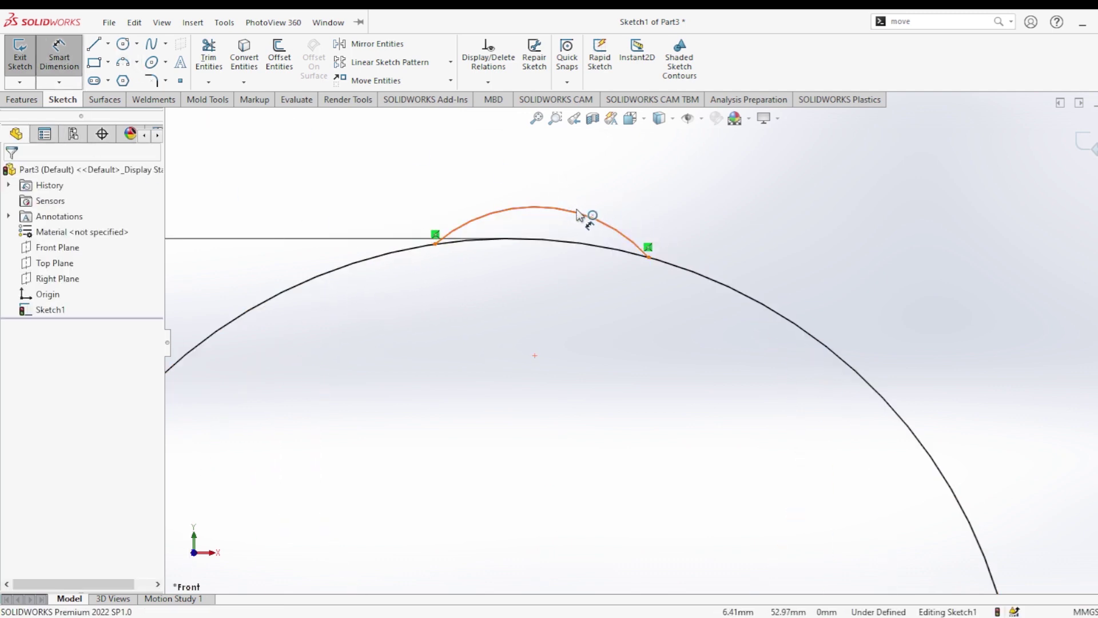
click(592, 217)
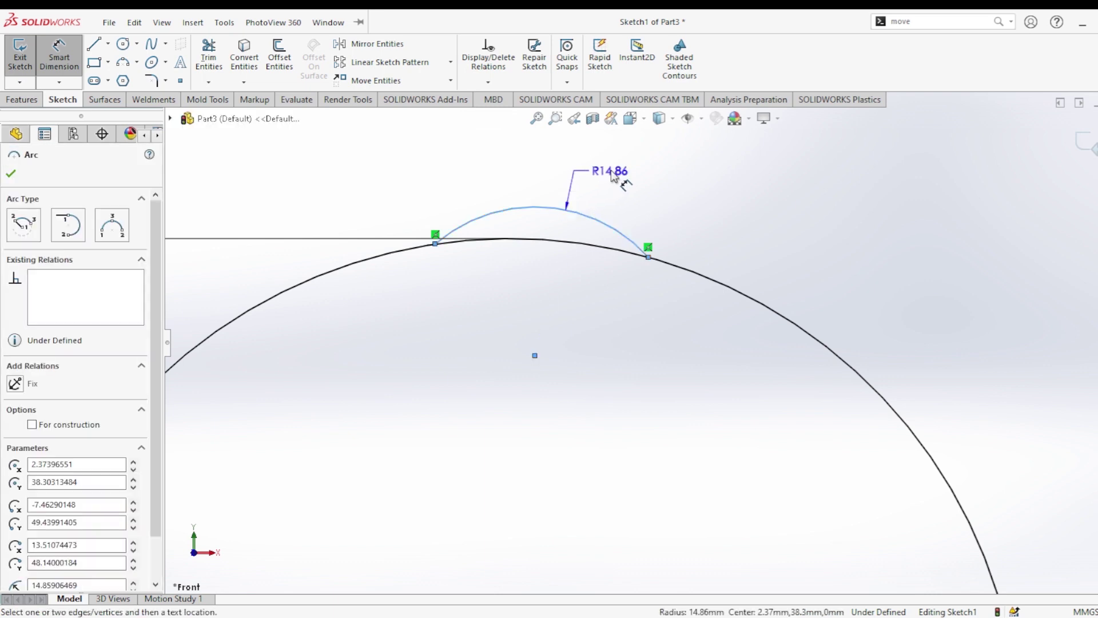
click(629, 167)
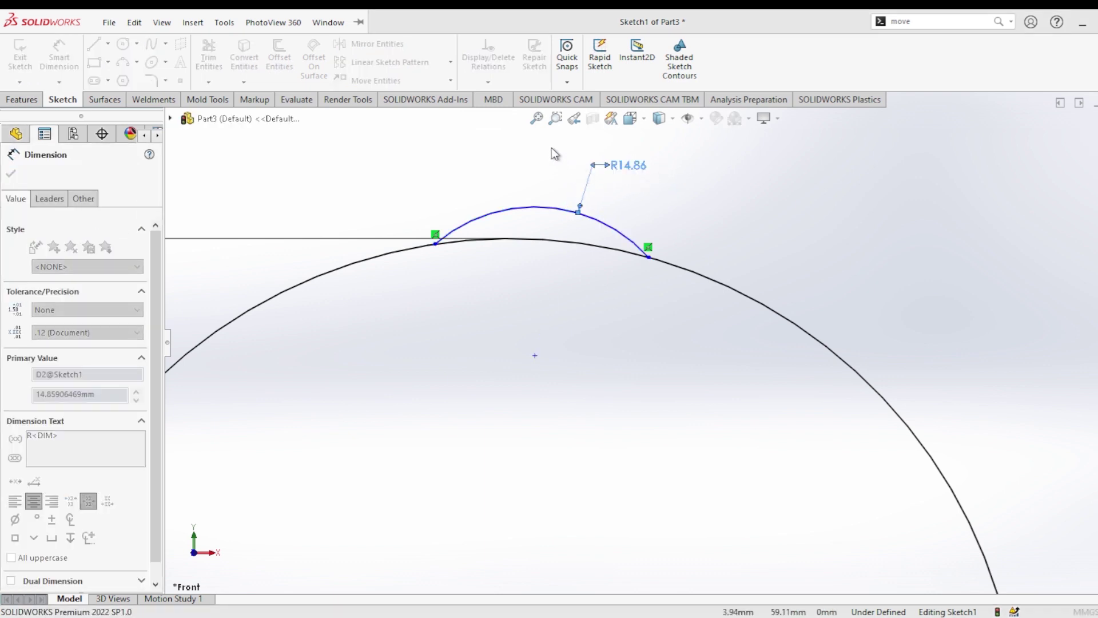
text(10)
key(Return)
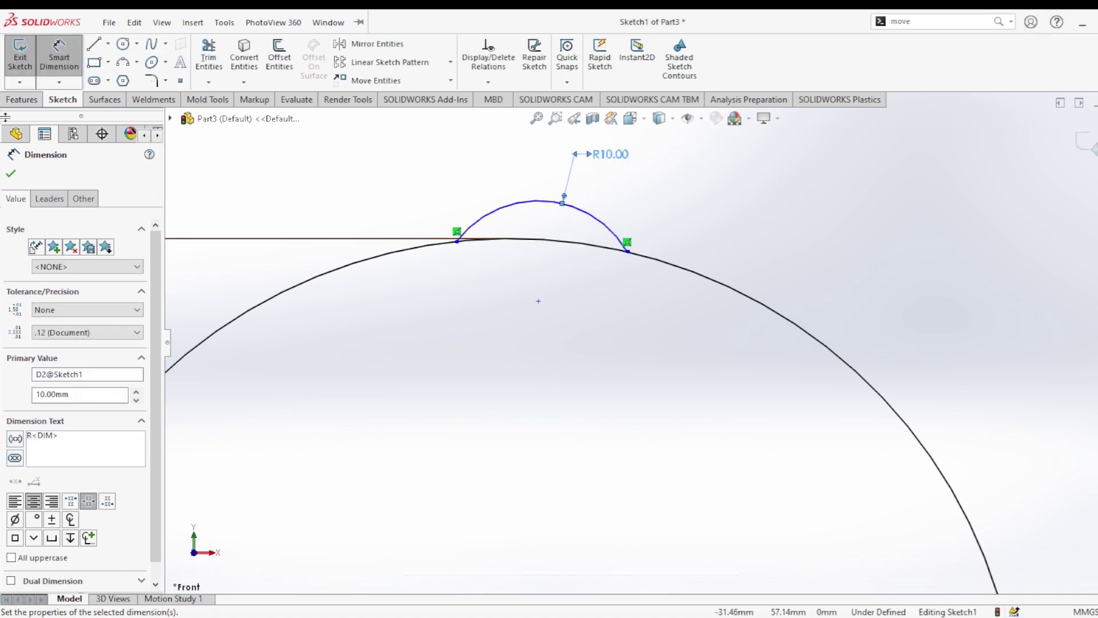
click(10, 176)
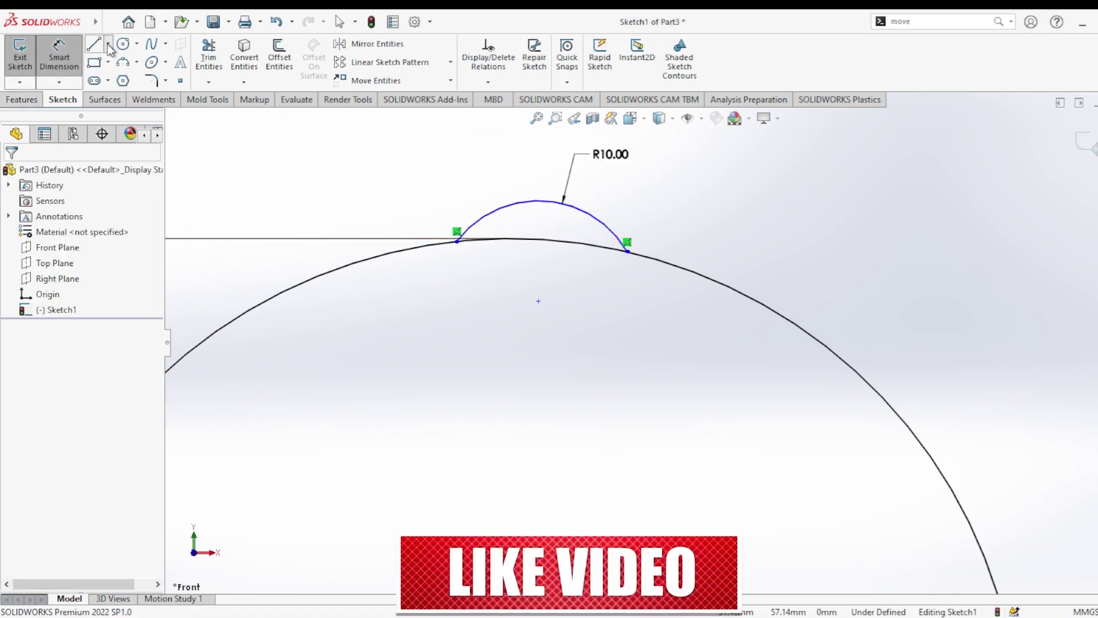
Draw a vertical construction centreline from the arc's top down to the circle
click(111, 78)
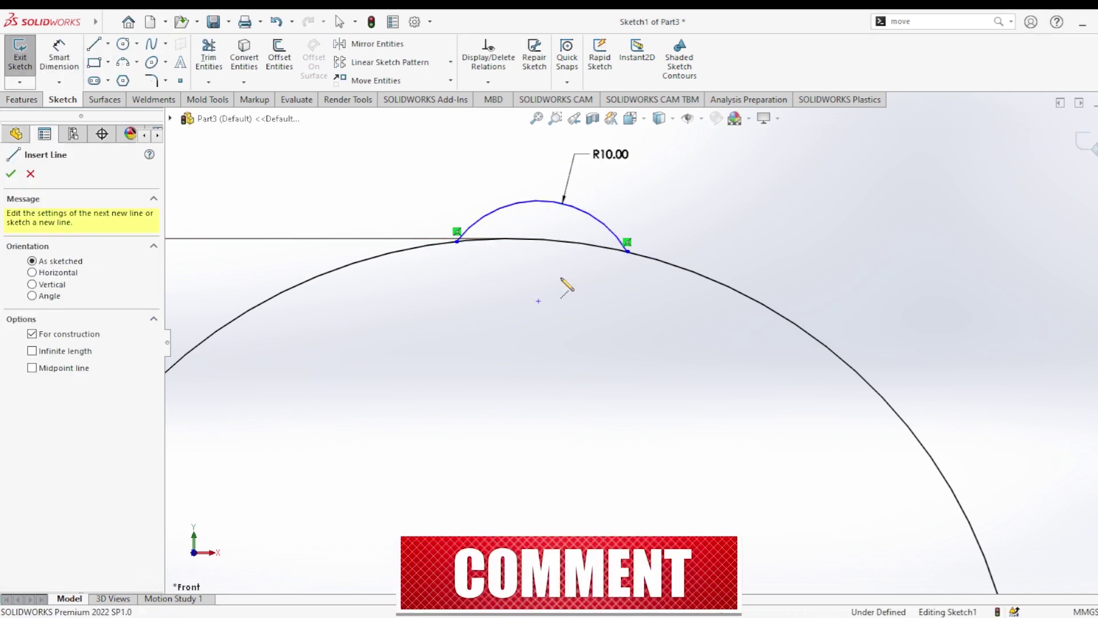
click(541, 201)
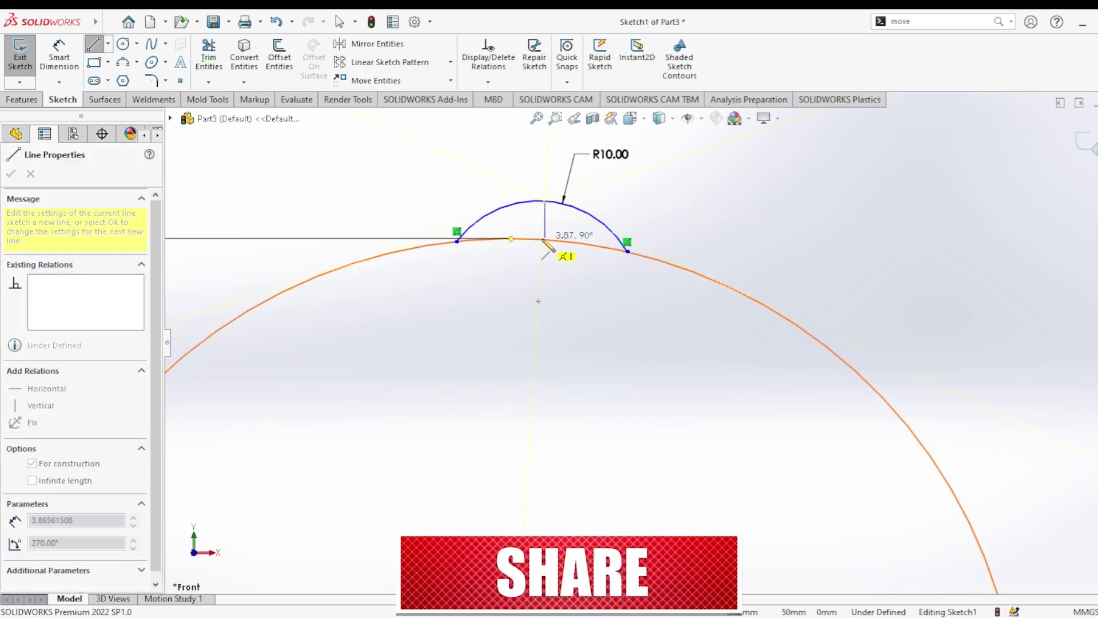
click(510, 239)
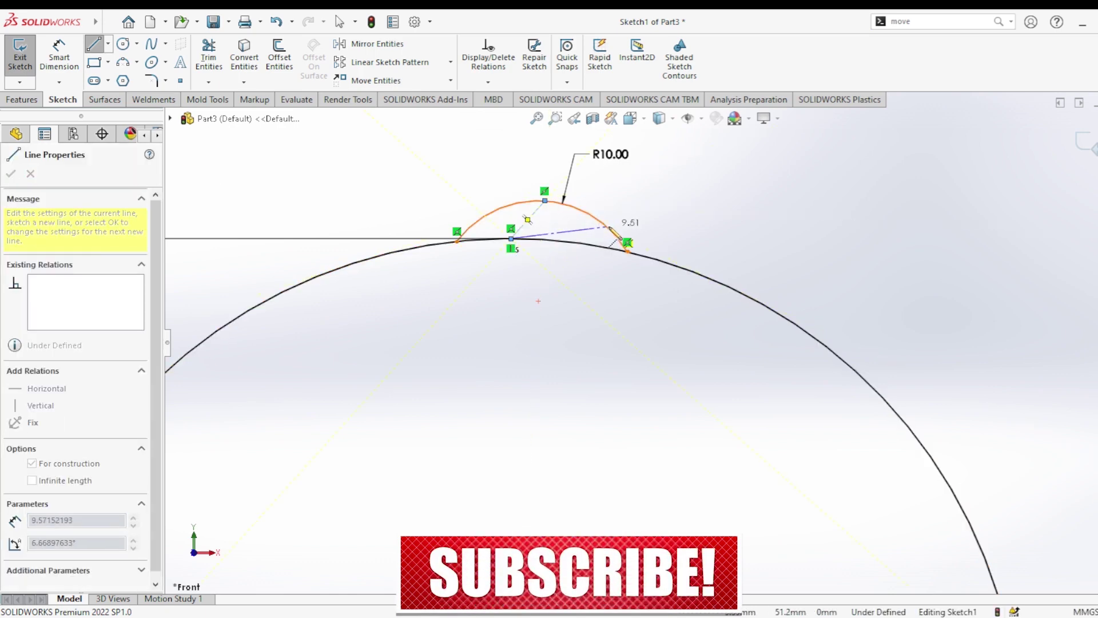
key(Escape)
key(Escape)
click(526, 219)
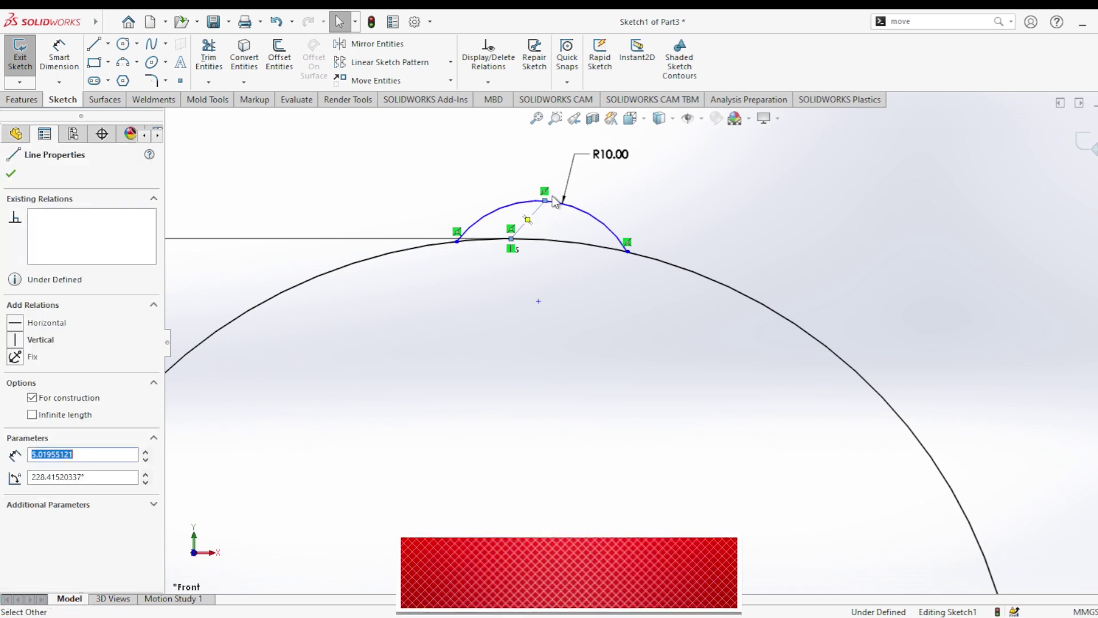
click(683, 209)
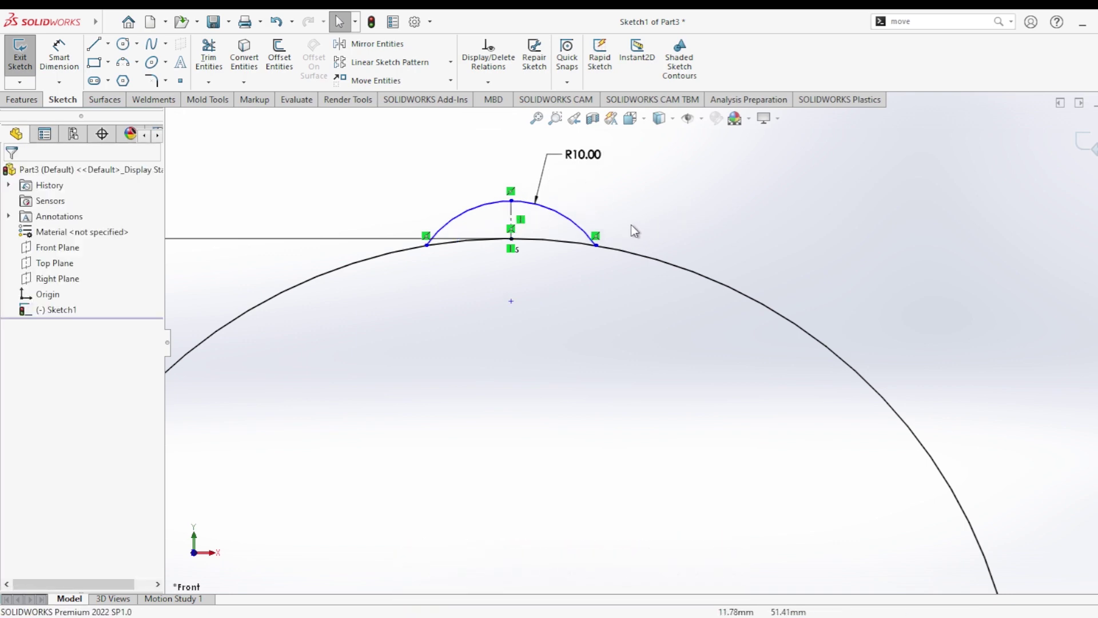
Dimension the arc height to 3.50 mm, fully defining the sketch
click(67, 59)
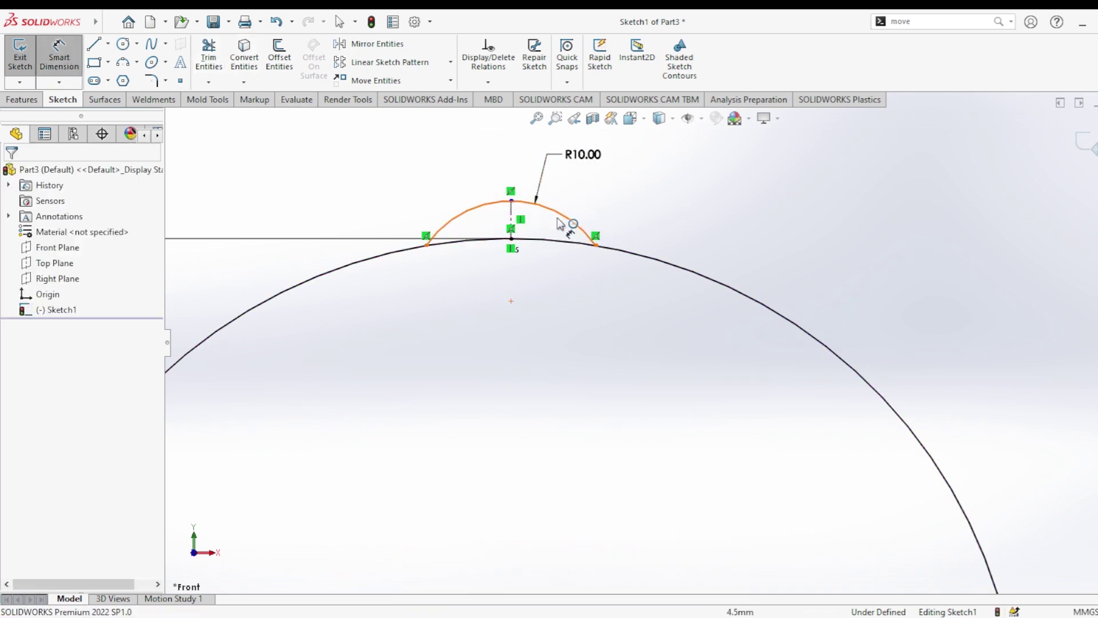
click(512, 216)
click(590, 221)
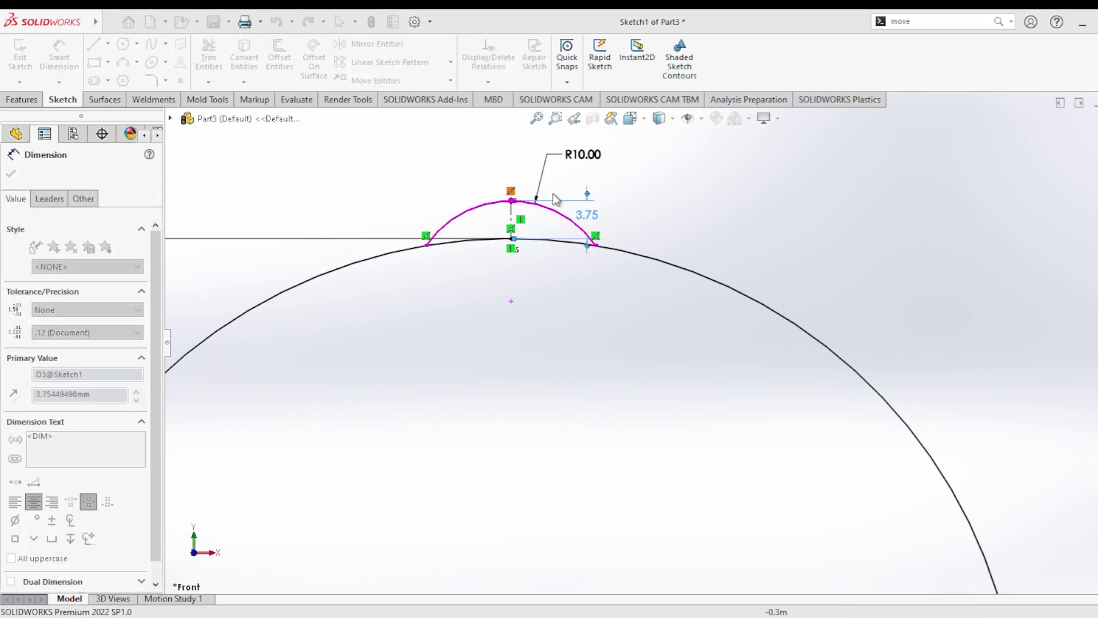
click(576, 214)
text(3.5)
key(Return)
key(Escape)
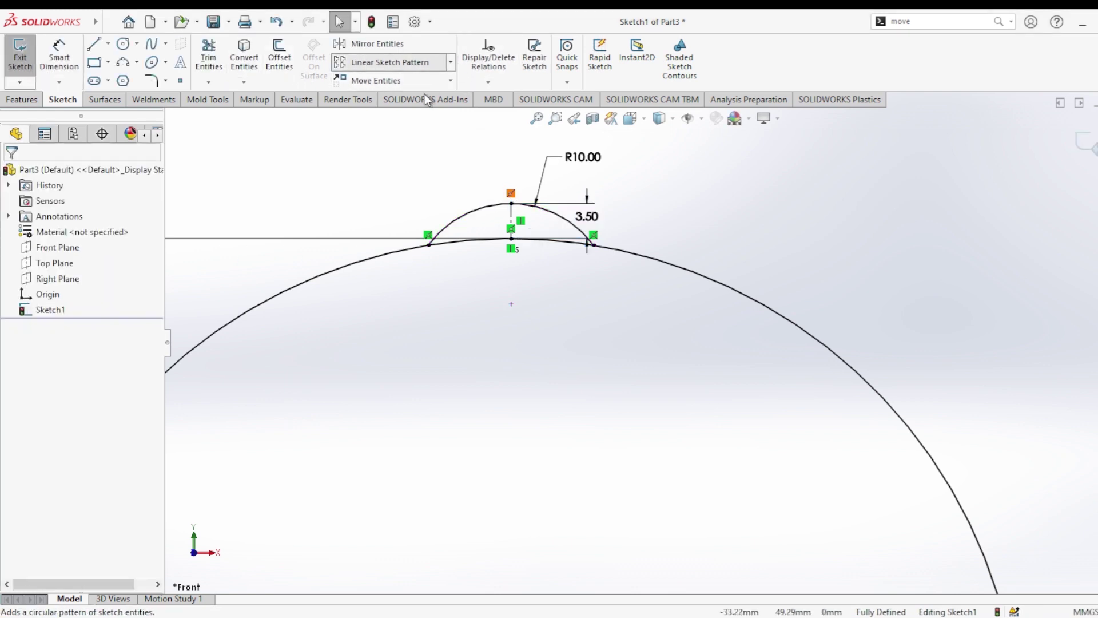
Set up a circular sketch pattern of the small arc around the big circle's centre
click(451, 61)
click(401, 94)
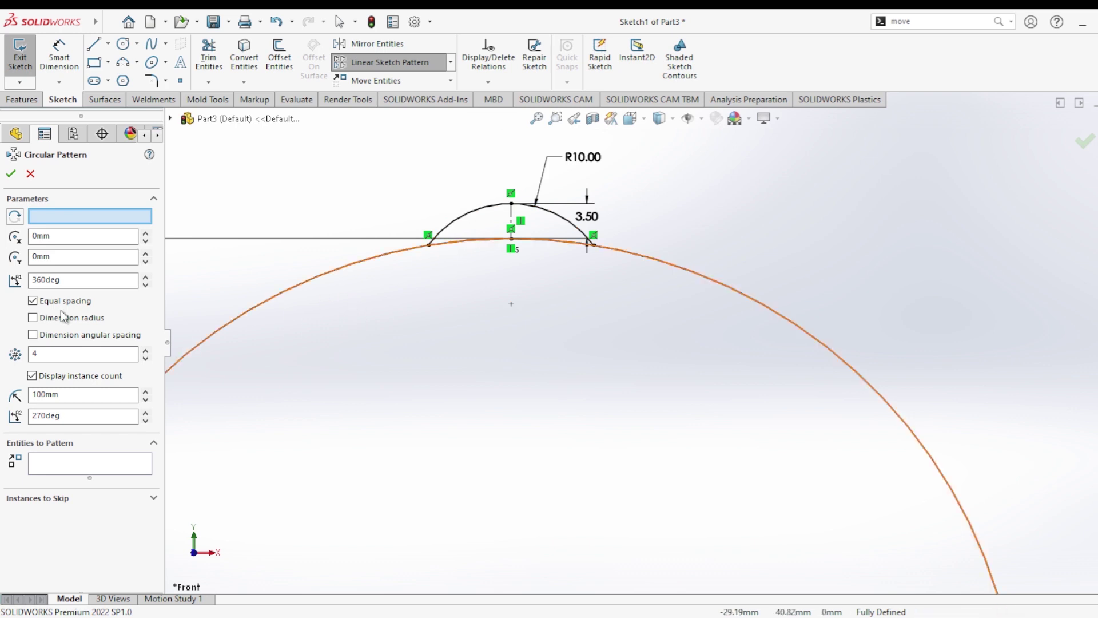
click(288, 303)
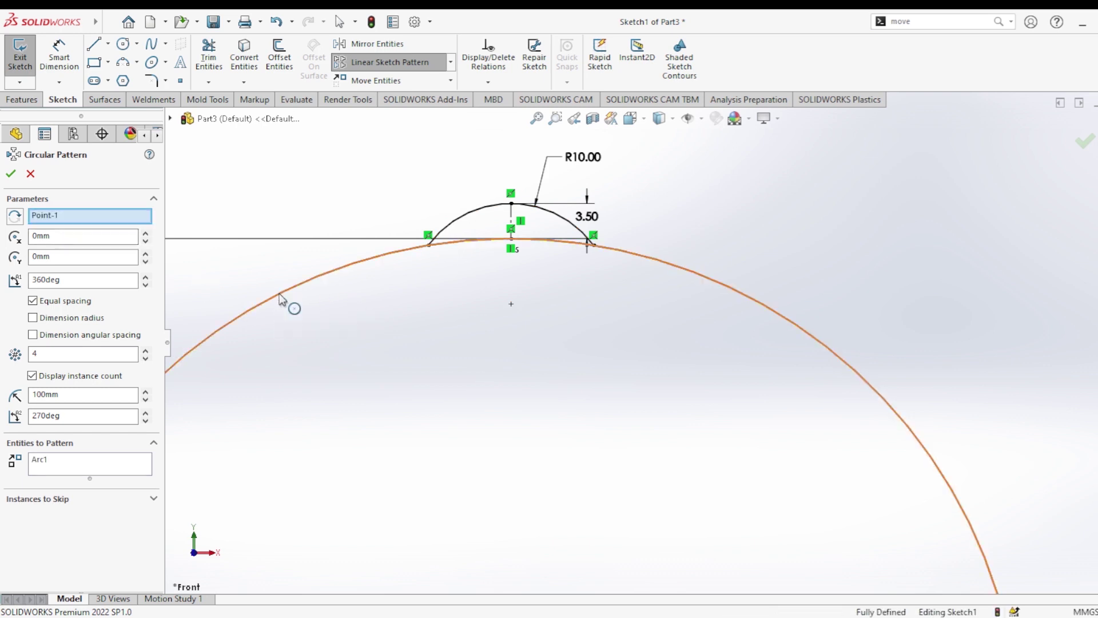
click(62, 458)
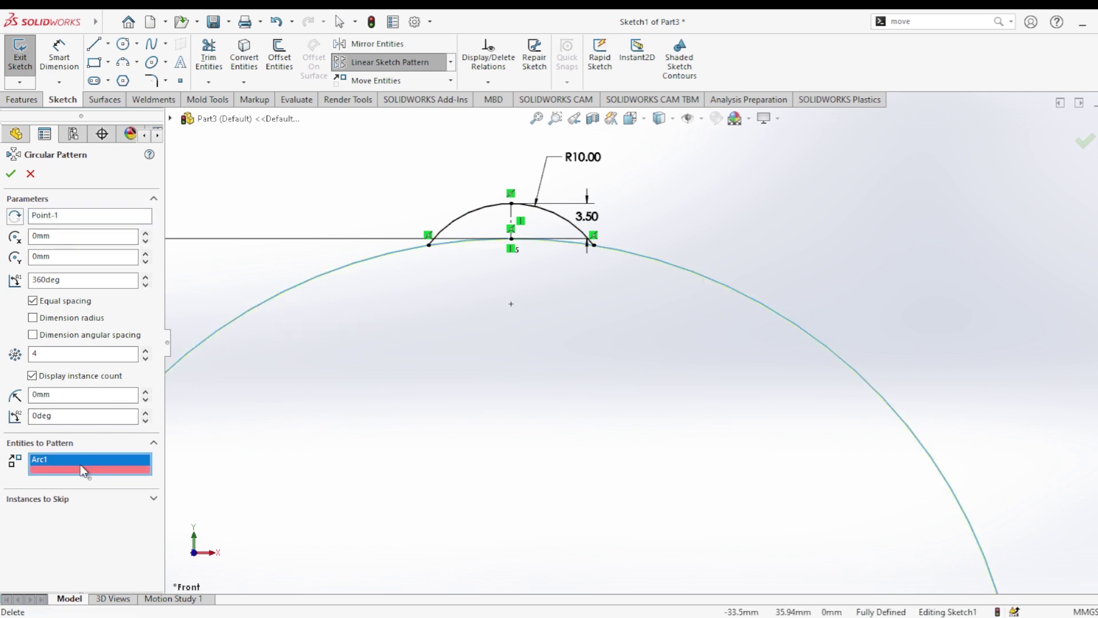
key(Delete)
click(480, 209)
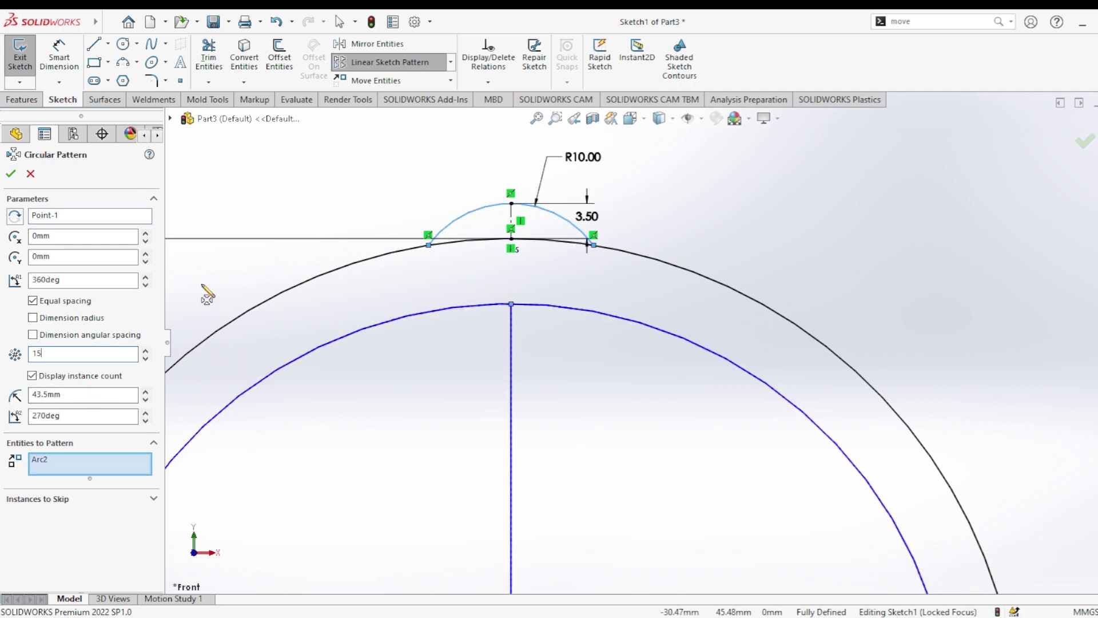
Make the pattern 16 equally spaced instances over 360° and accept it
scroll(429, 294, up, 3)
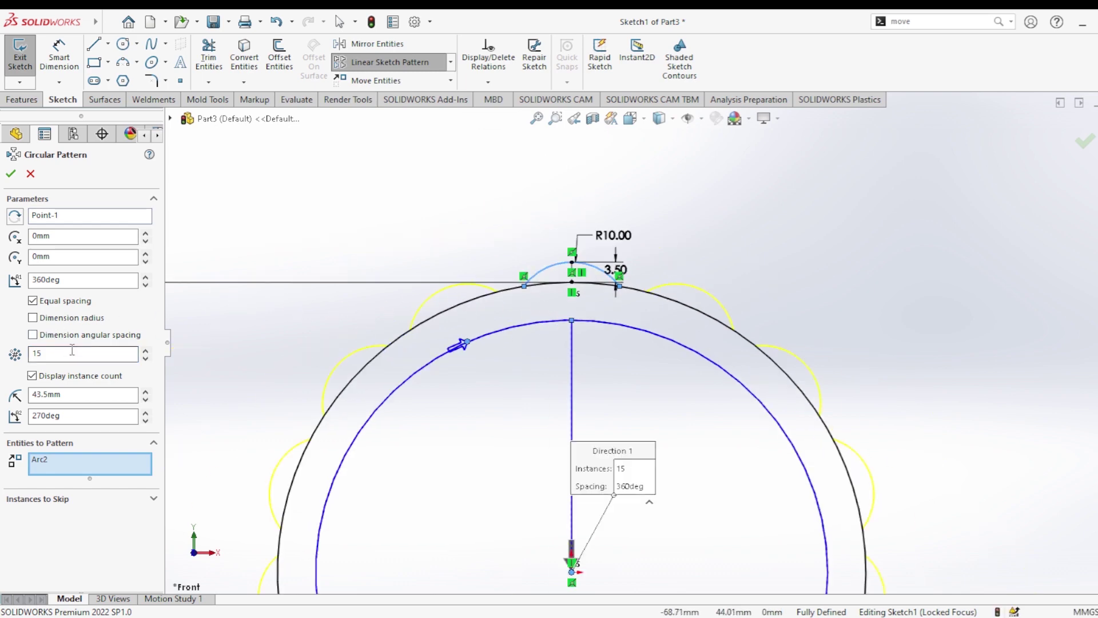
text(8)
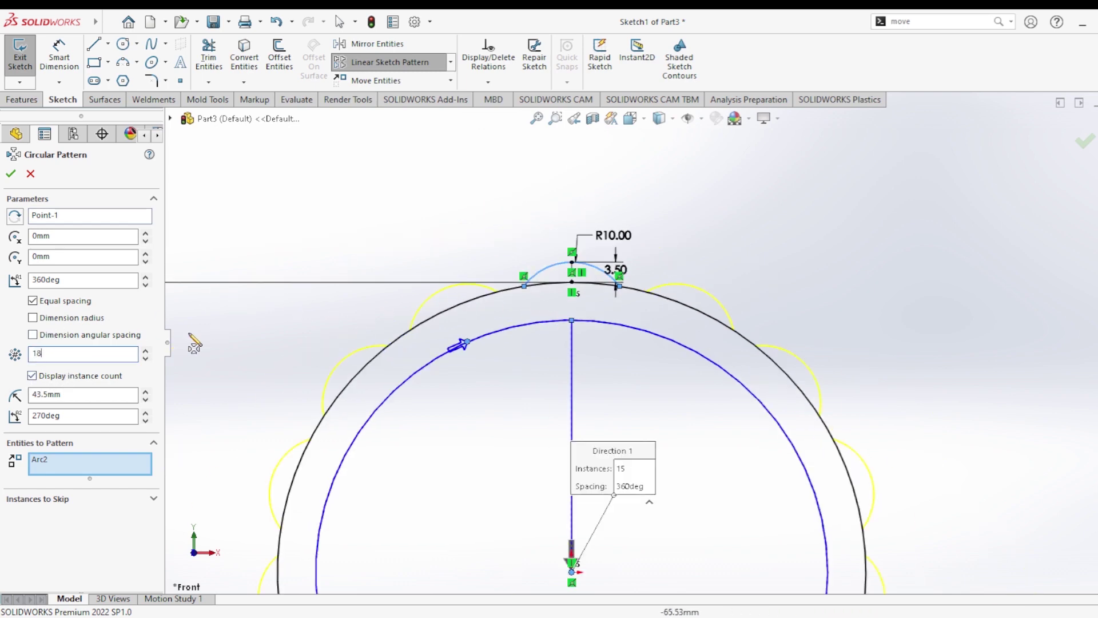
scroll(646, 320, down, 2)
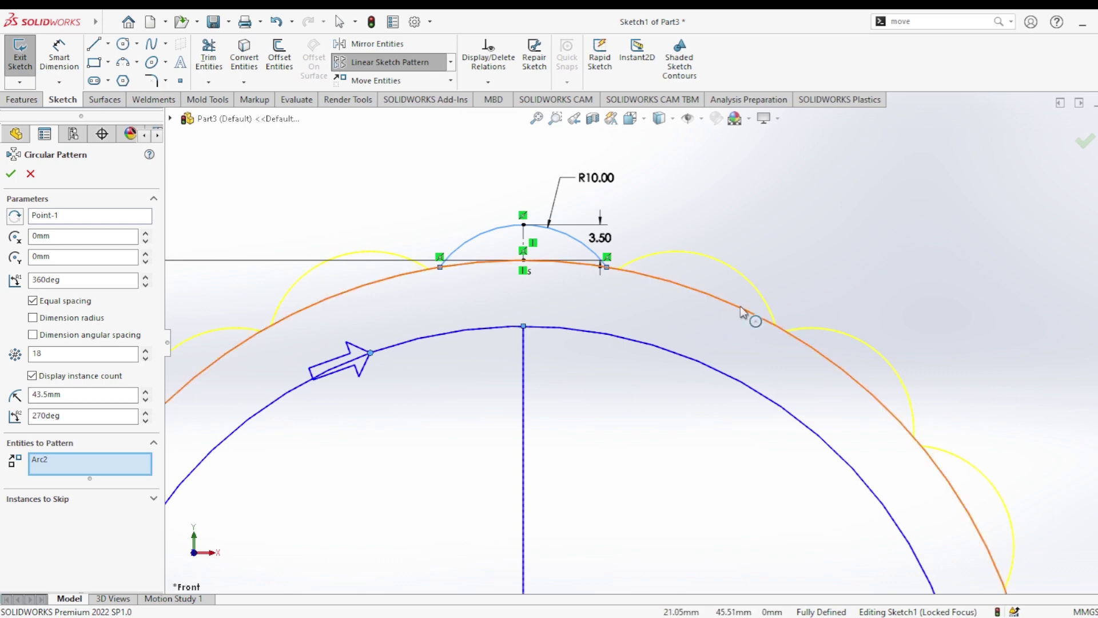
scroll(753, 314, down, 2)
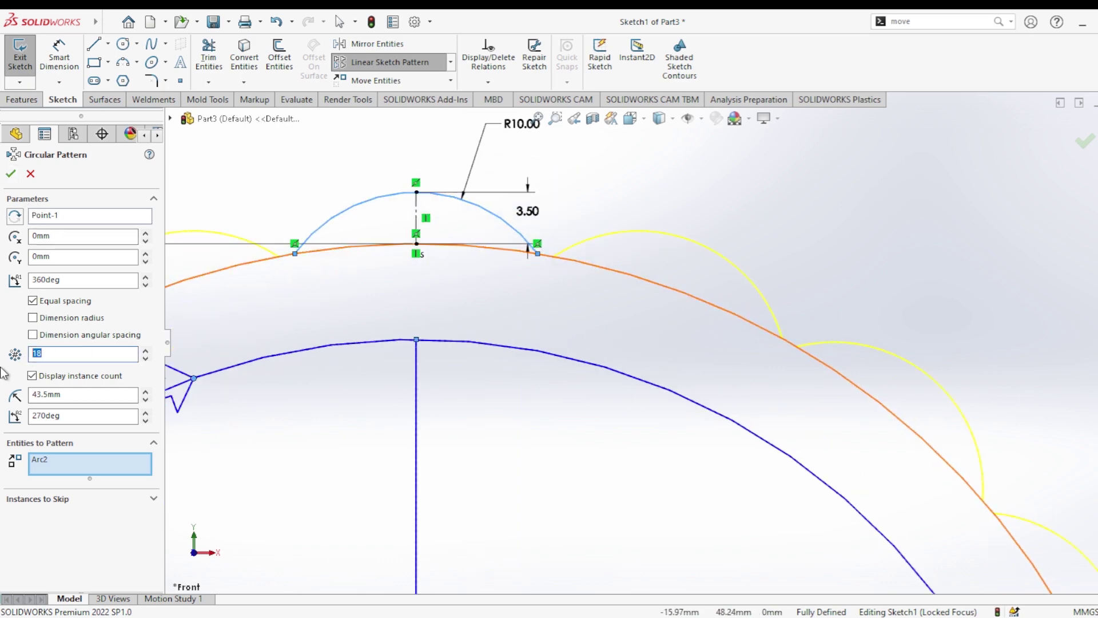
text(6)
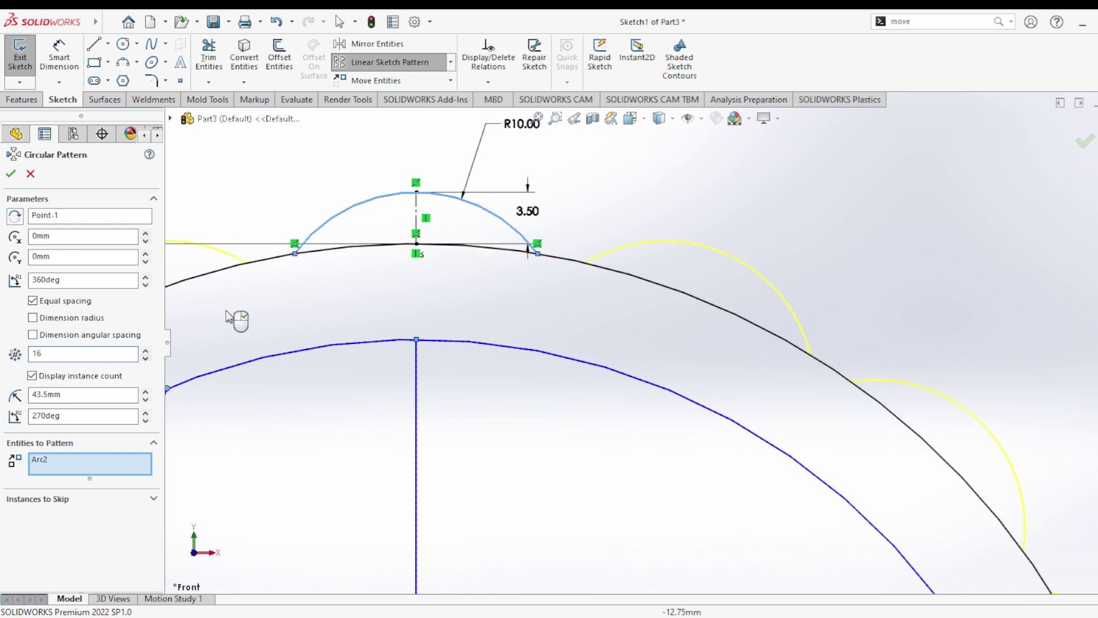
click(17, 176)
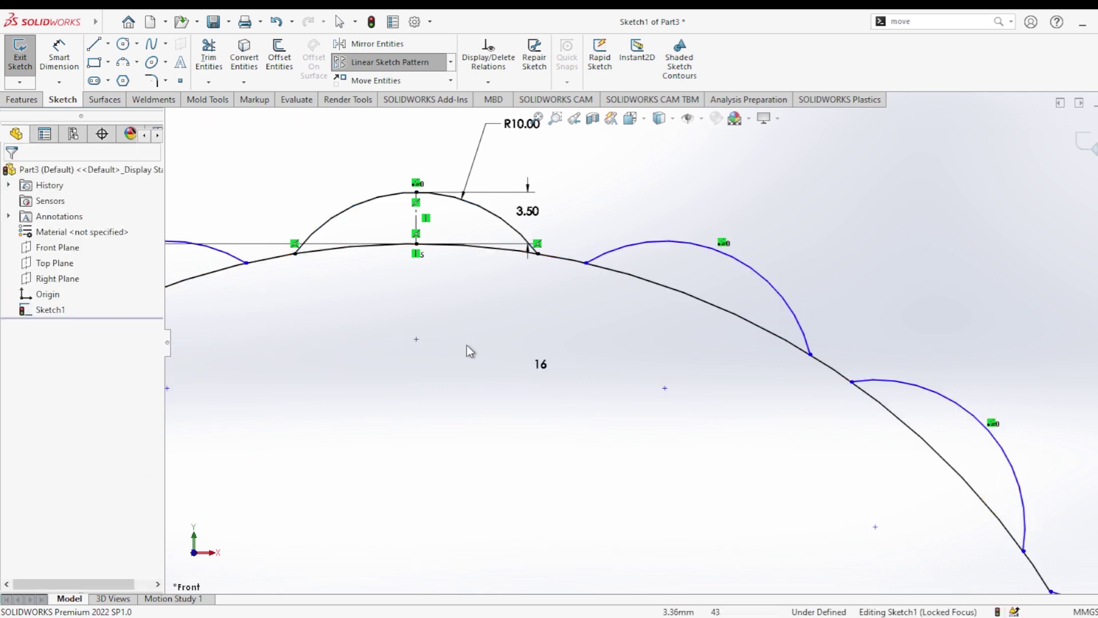
Make one loose patterned-arc endpoint coincident with the big circle
click(246, 264)
ctrl+click(240, 266)
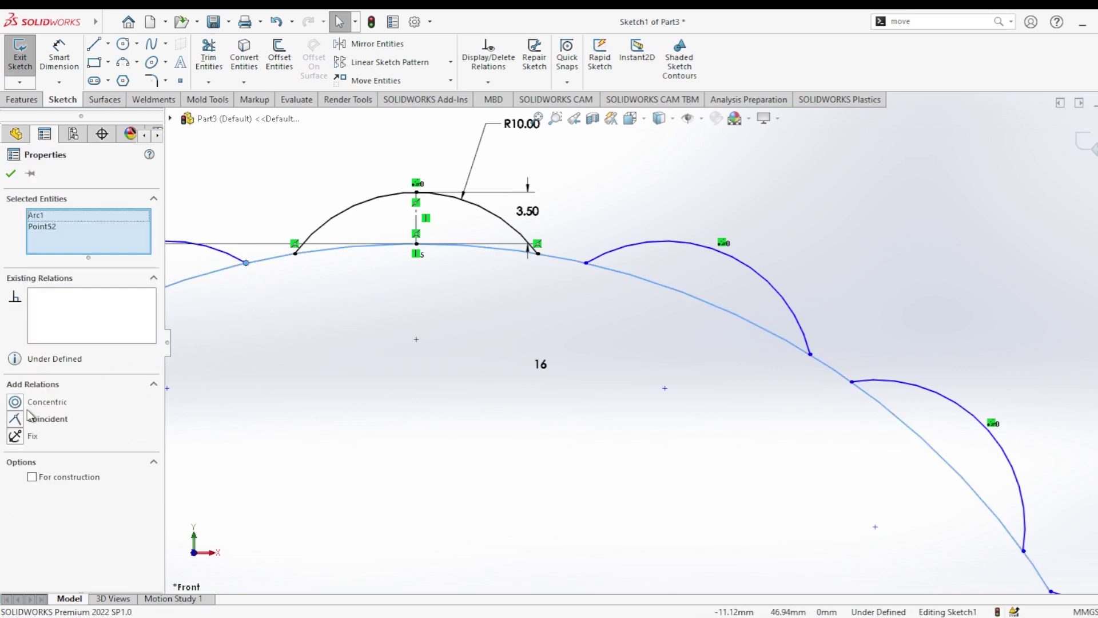
click(15, 420)
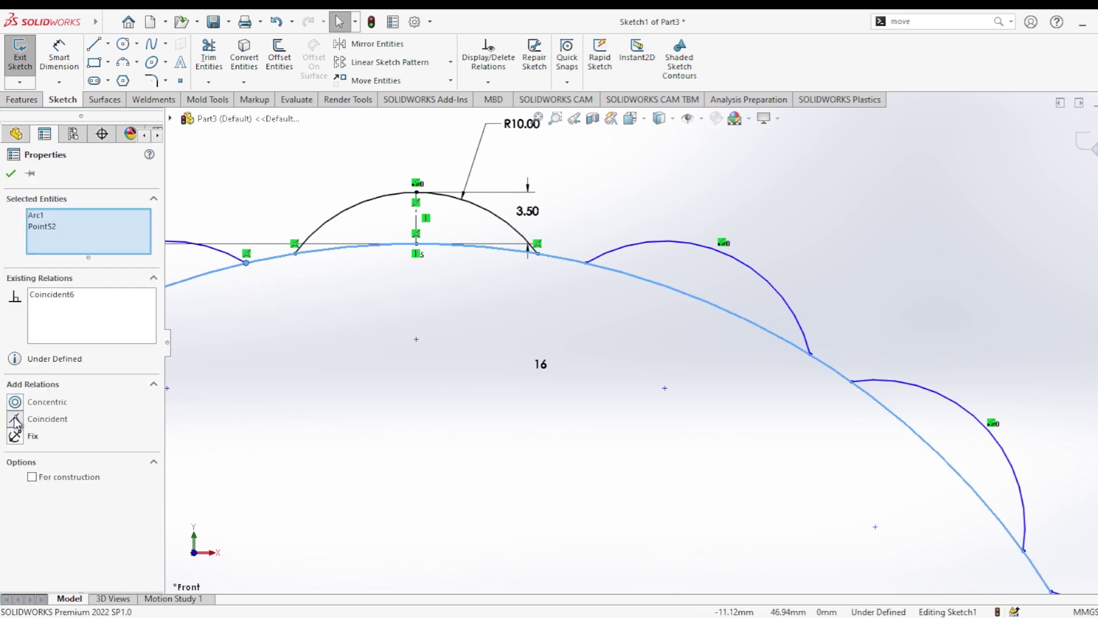
click(10, 171)
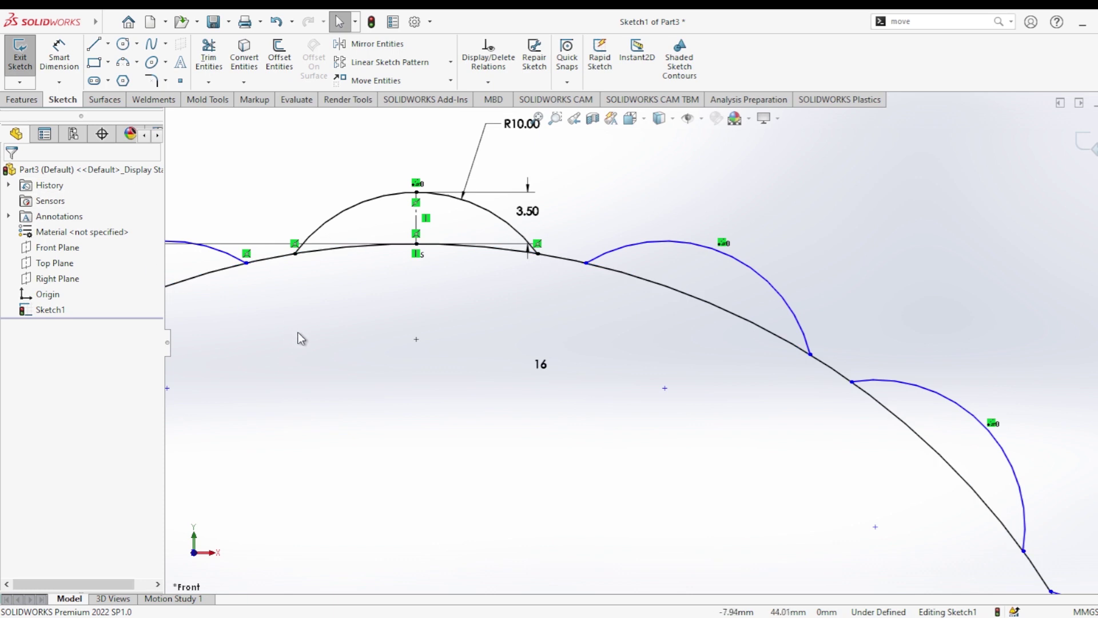
Make the remaining free arc endpoint coincident with the circle, fully defining the sketch
scroll(260, 341, up, 2)
click(212, 353)
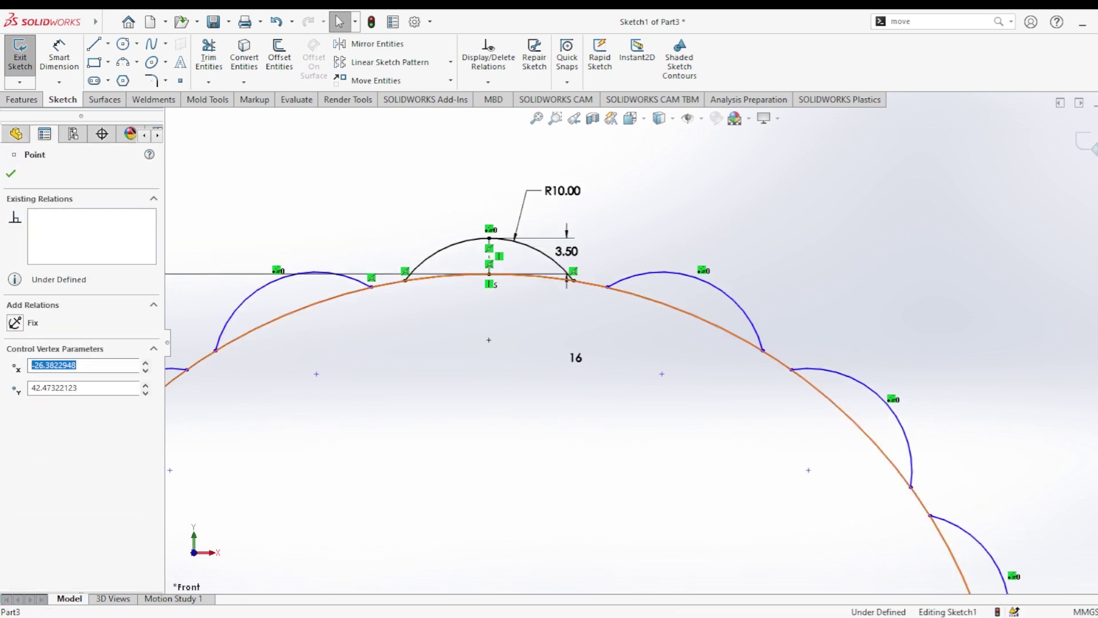
key(Escape)
click(215, 351)
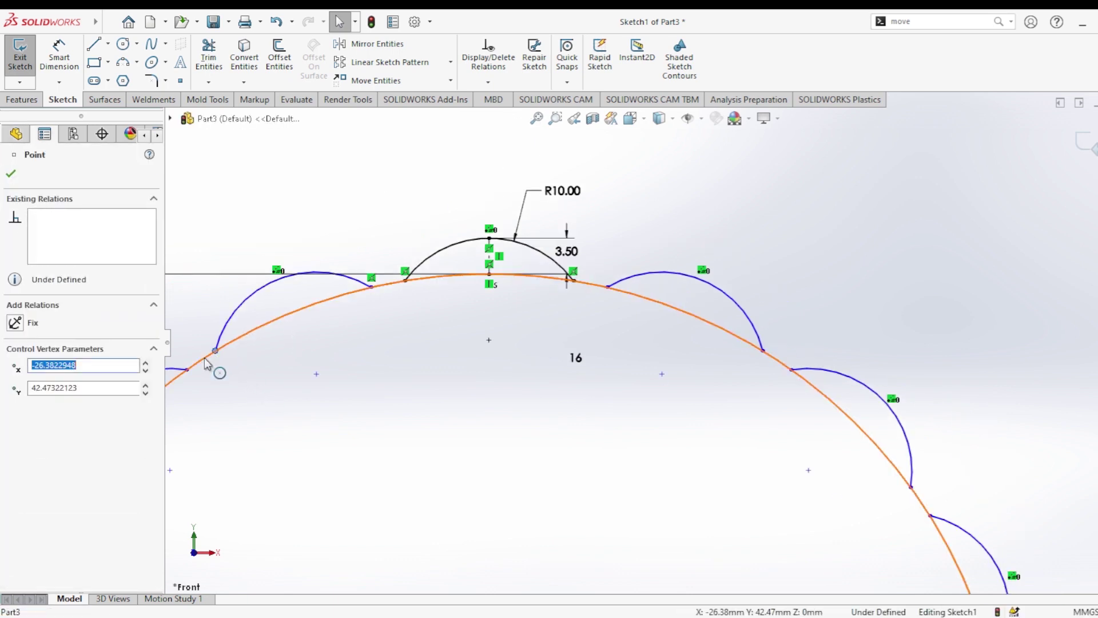
ctrl+click(189, 371)
click(16, 421)
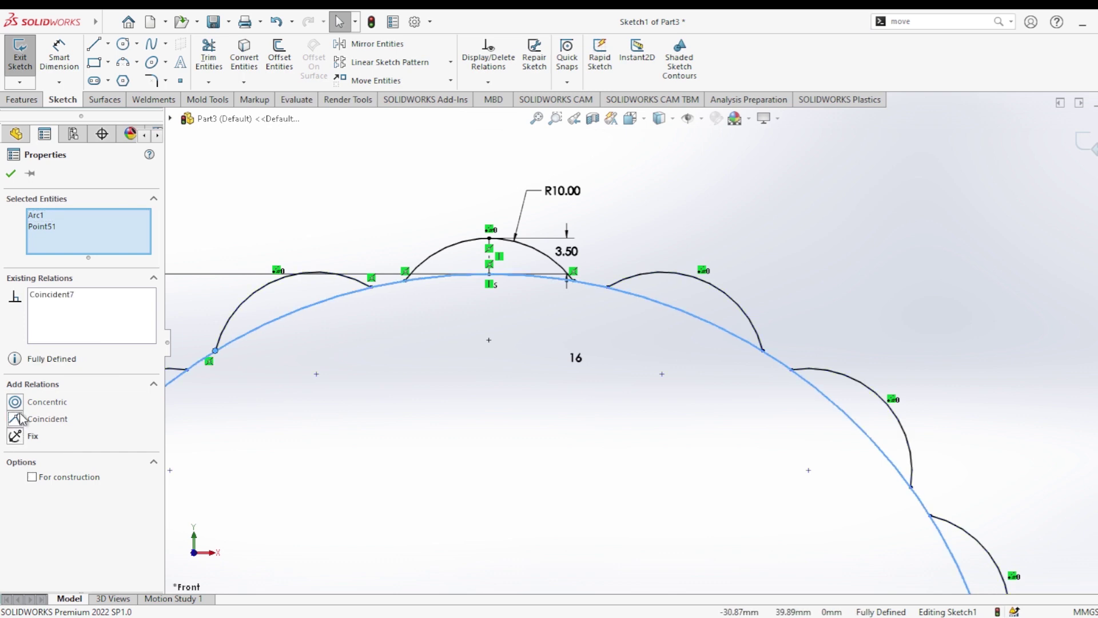
click(11, 174)
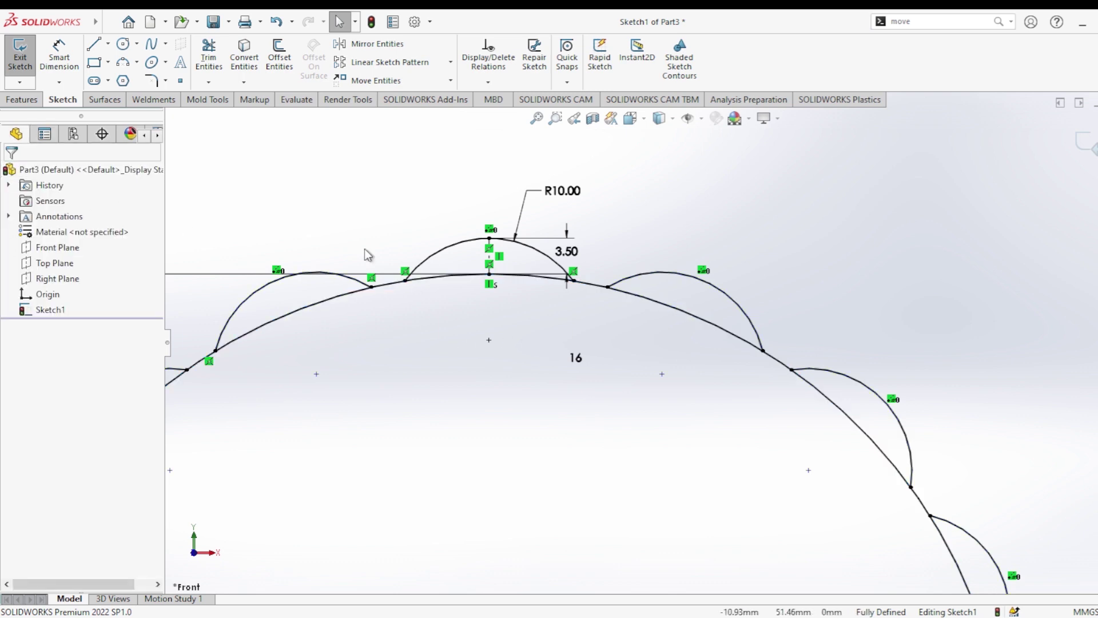
click(207, 59)
Power-trim the circle pieces inside the upper-right, right-side and lower-right arcs
scroll(480, 321, down, 3)
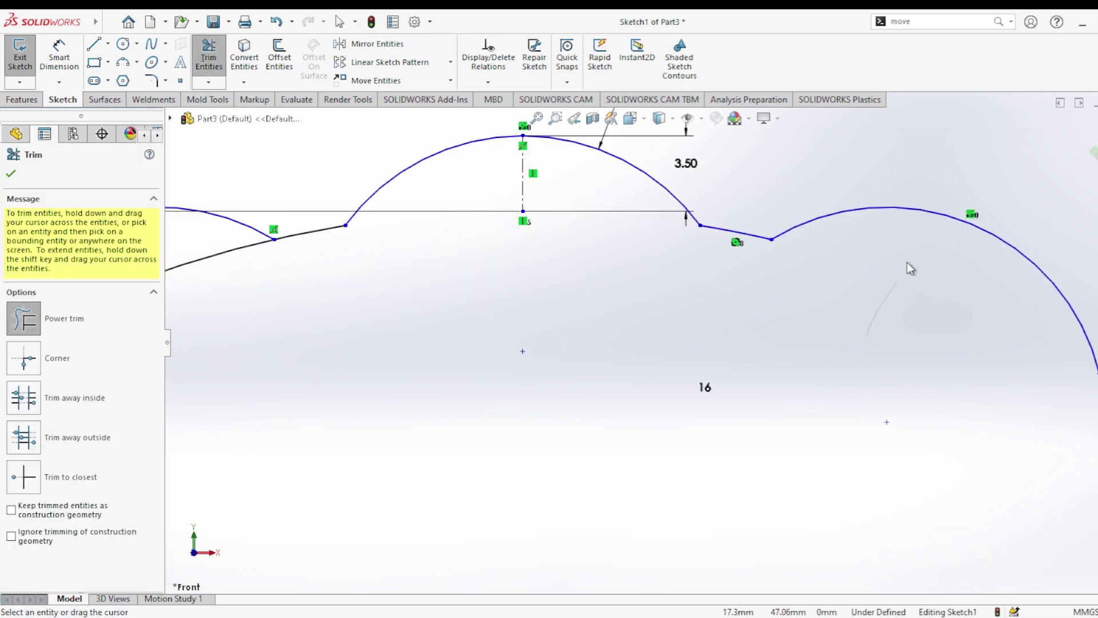
scroll(887, 320, up, 2)
scroll(857, 479, up, 3)
scroll(835, 445, down, 4)
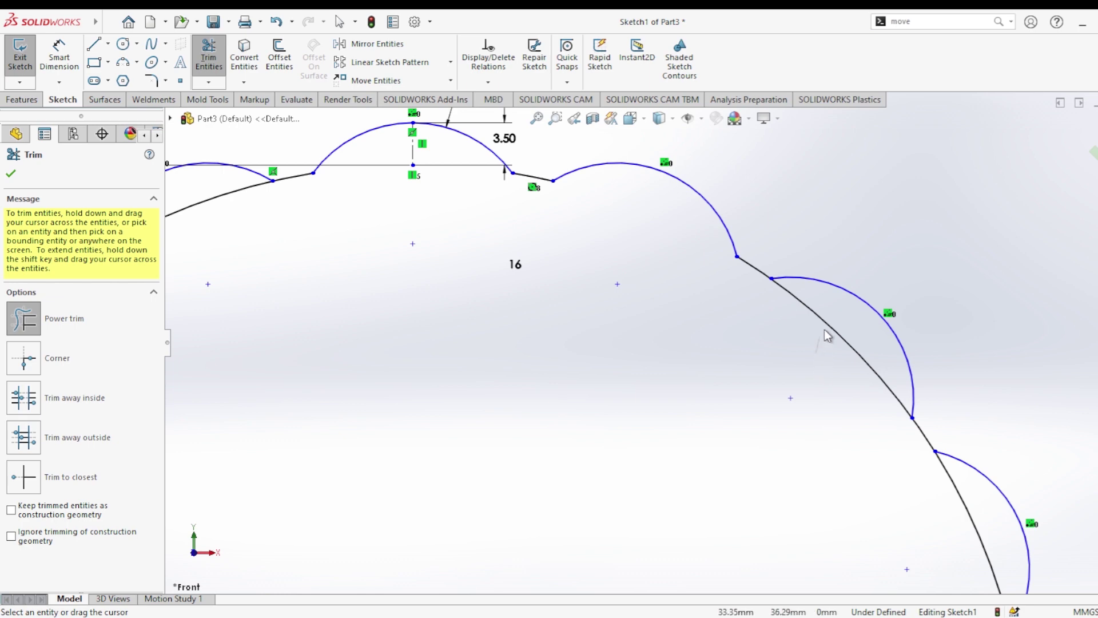
drag(825, 329, 856, 396)
drag(931, 509, 978, 504)
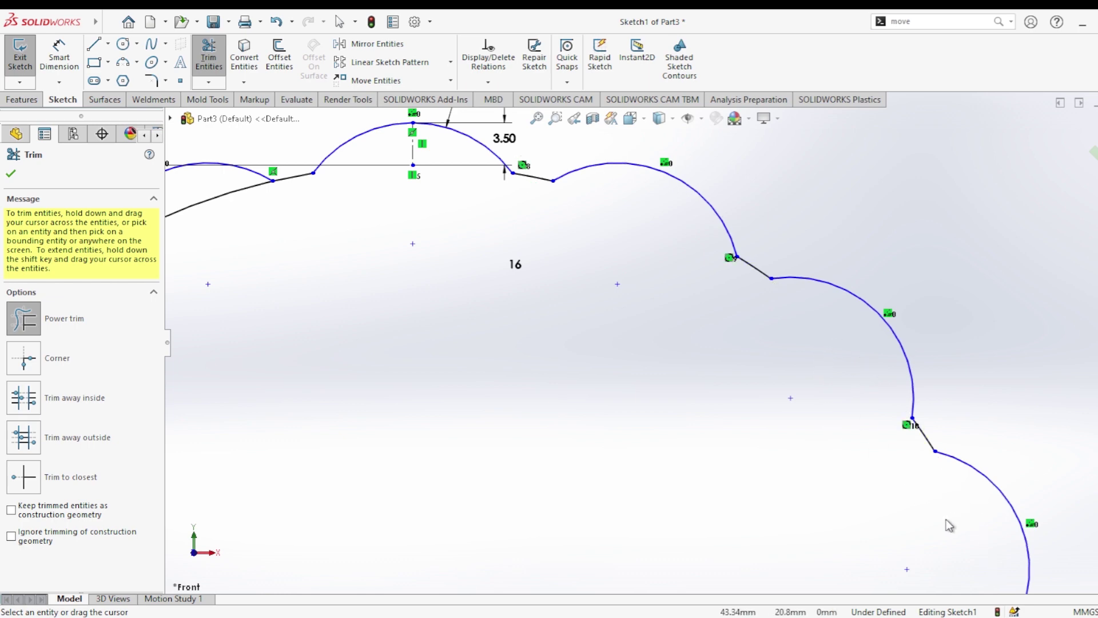
scroll(949, 524, up, 3)
scroll(742, 567, down, 2)
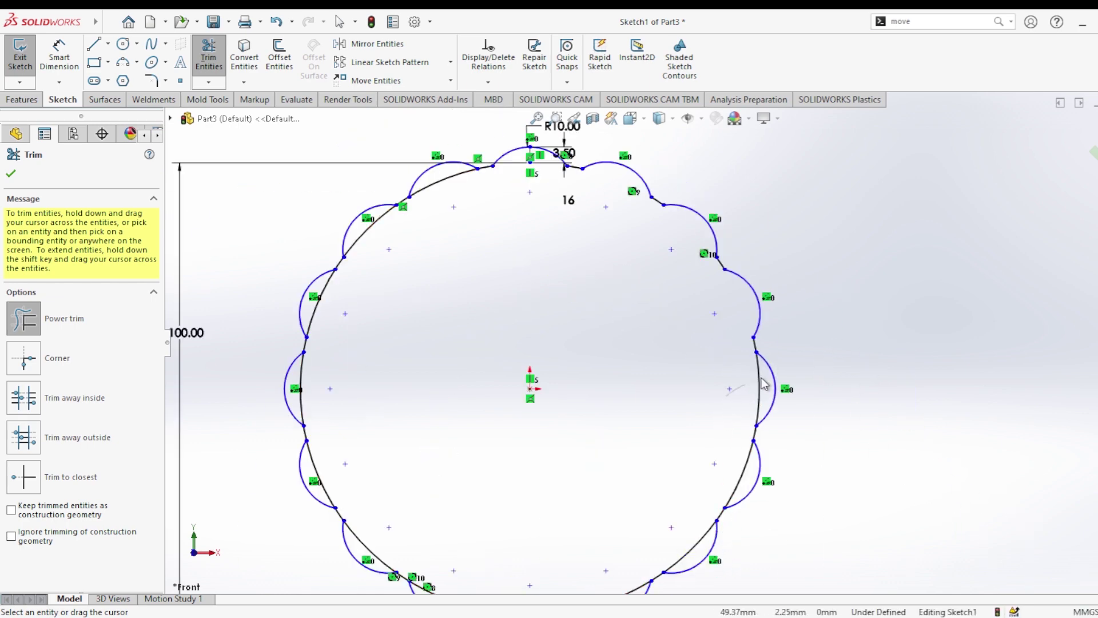
mouse_move(764, 384)
mouse_down()
mouse_move(730, 444)
mouse_move(733, 483)
mouse_up()
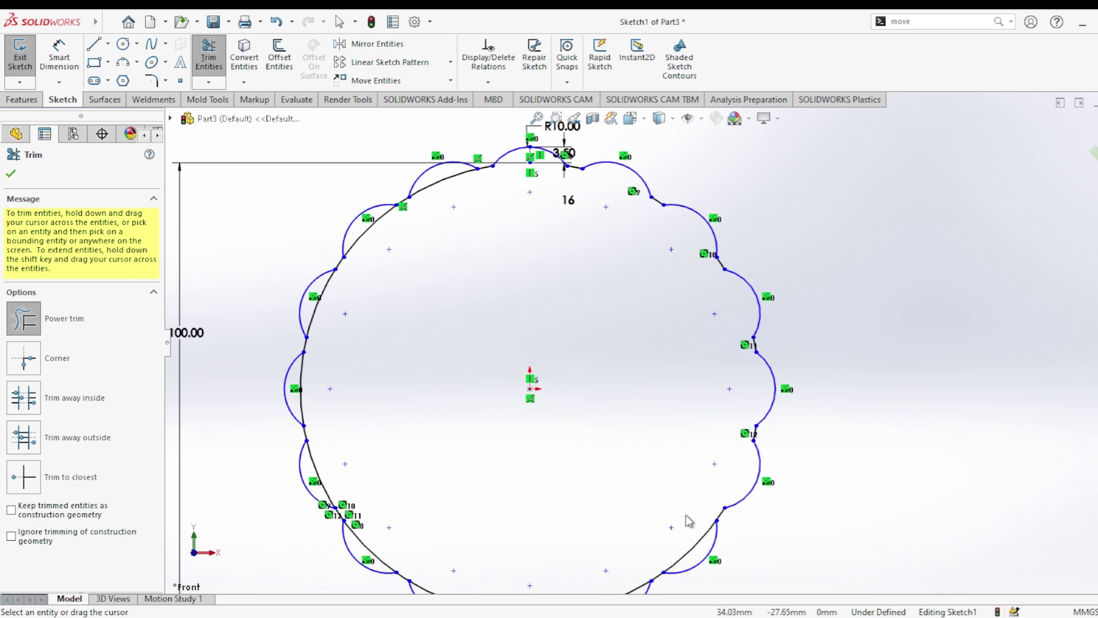
drag(689, 520, 704, 556)
Trim the circle pieces under the bottom and lower-left arcs
key(f)
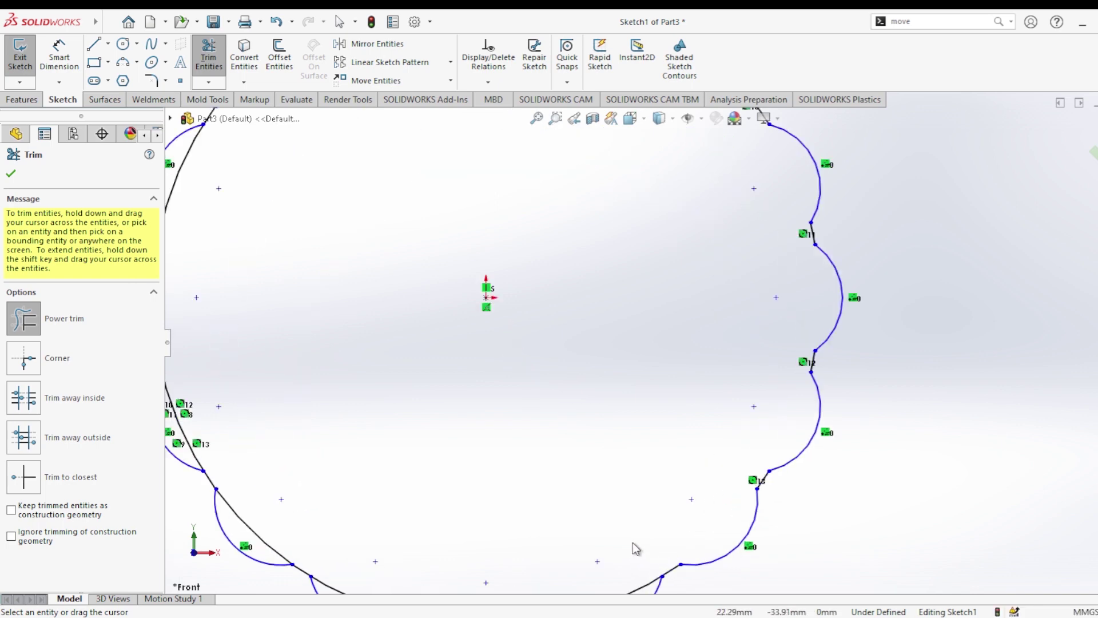
scroll(579, 486, down, 3)
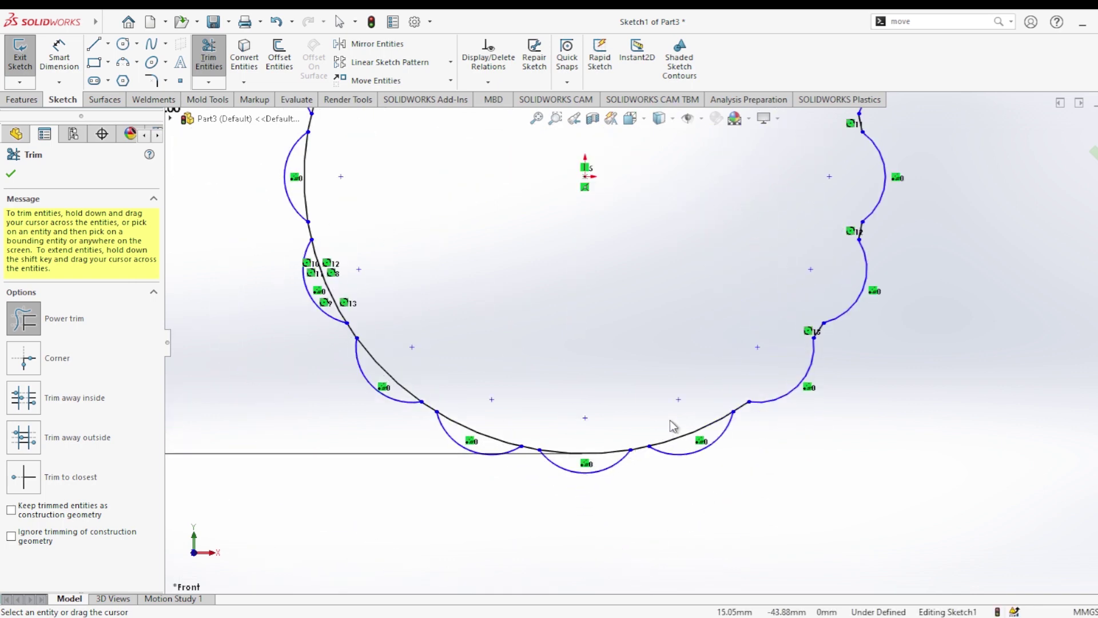
scroll(673, 426, down, 1)
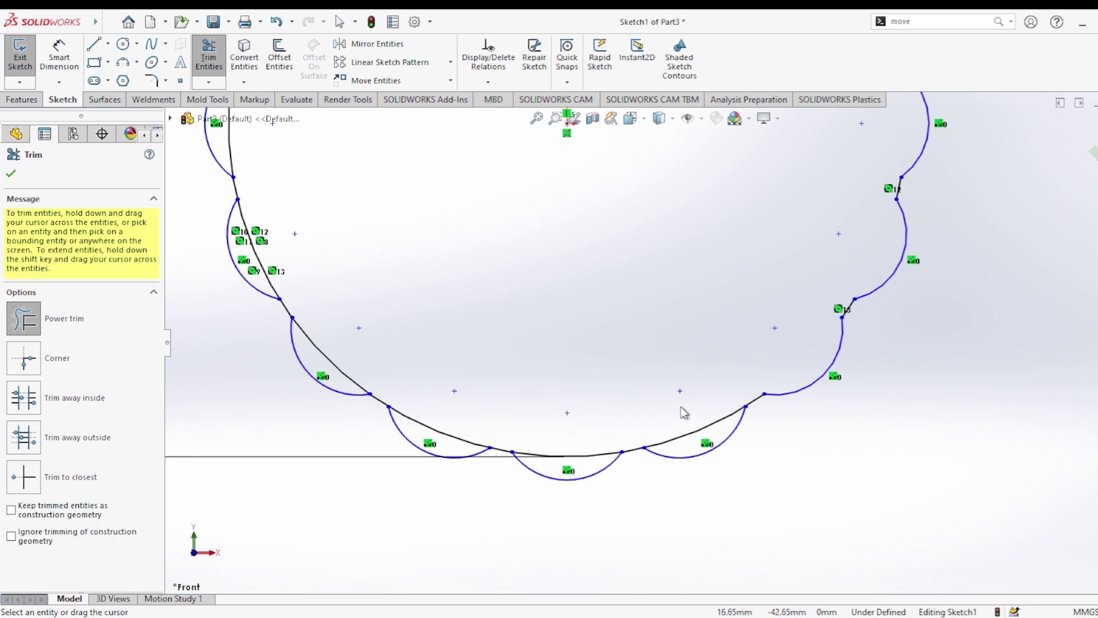
click(564, 458)
drag(451, 436, 452, 449)
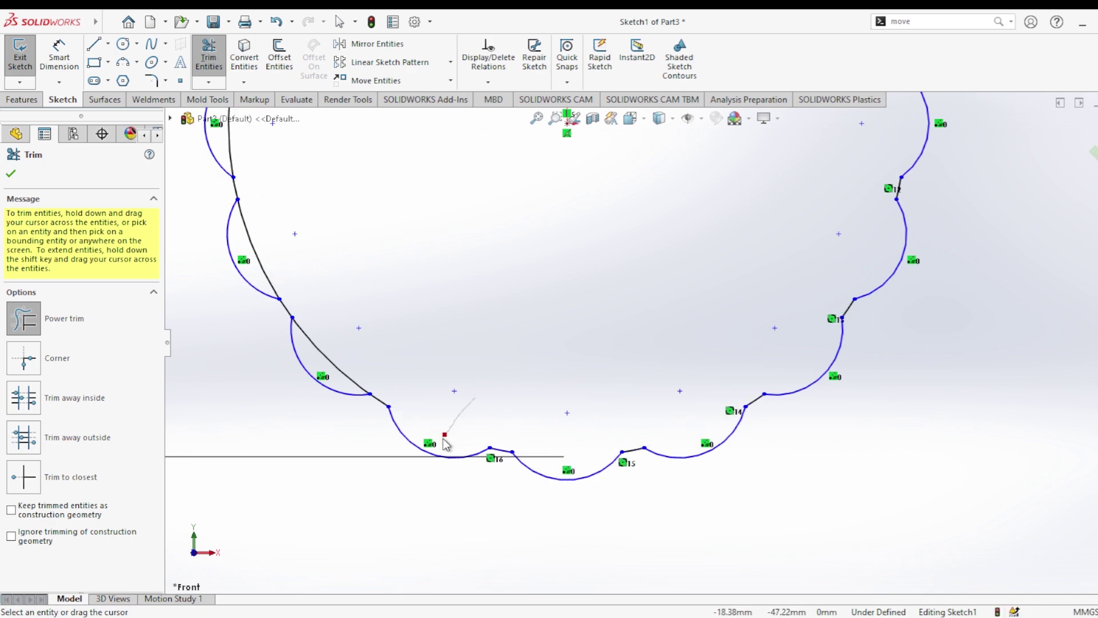
mouse_move(342, 380)
mouse_down()
mouse_move(303, 256)
mouse_move(258, 276)
mouse_up()
scroll(331, 292, up, 3)
scroll(482, 285, up, 3)
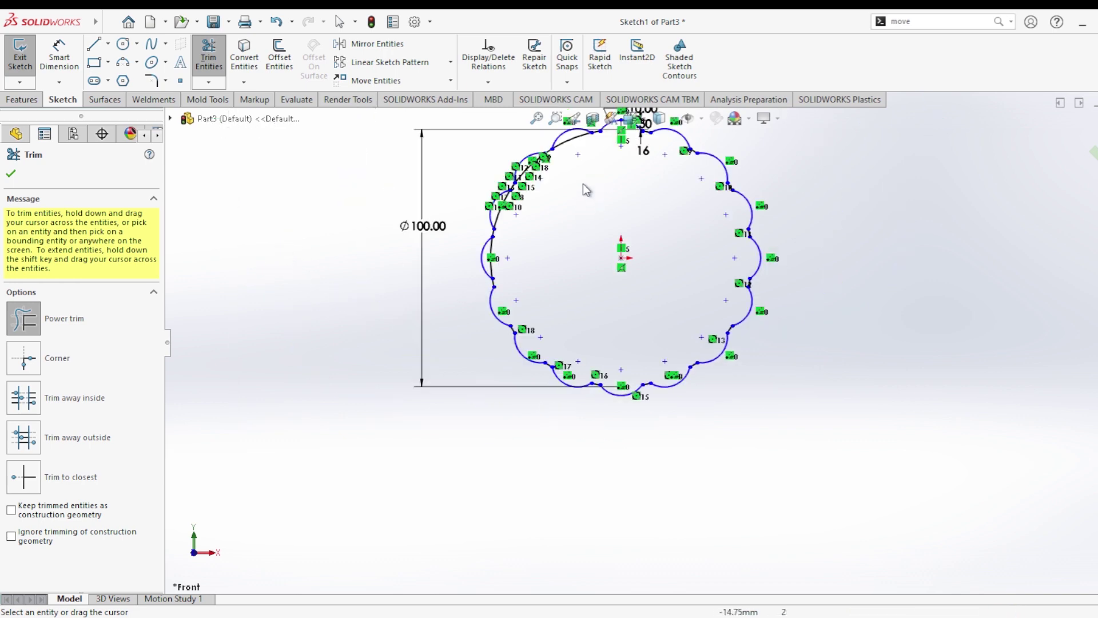
scroll(586, 188, down, 2)
scroll(443, 501, down, 3)
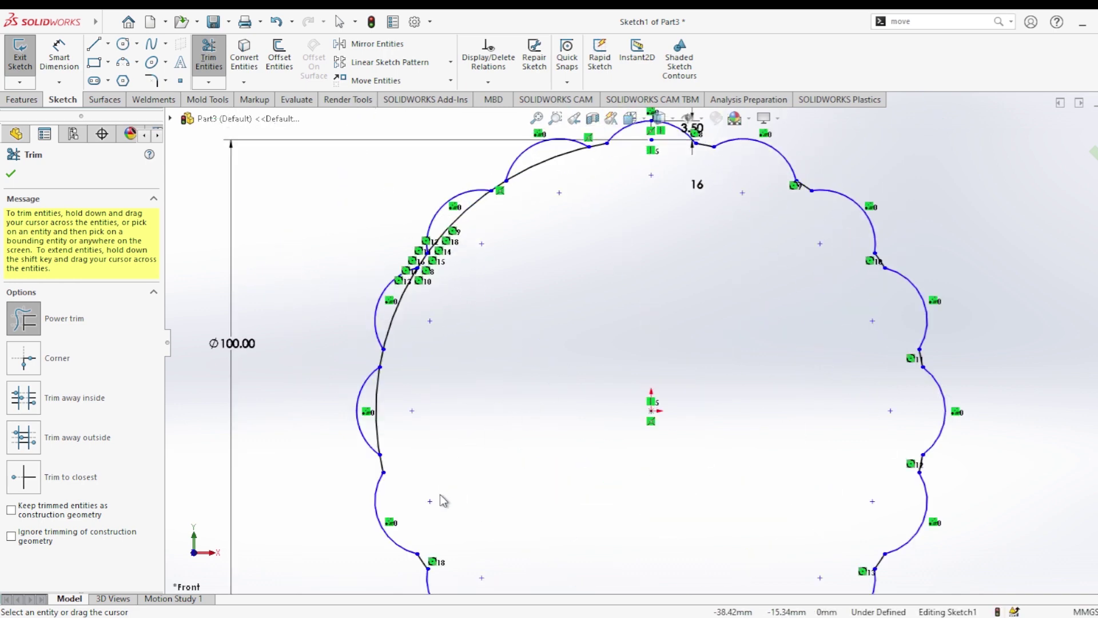
Trim the remaining left and upper-left circle pieces and finish trimming
drag(373, 407, 394, 387)
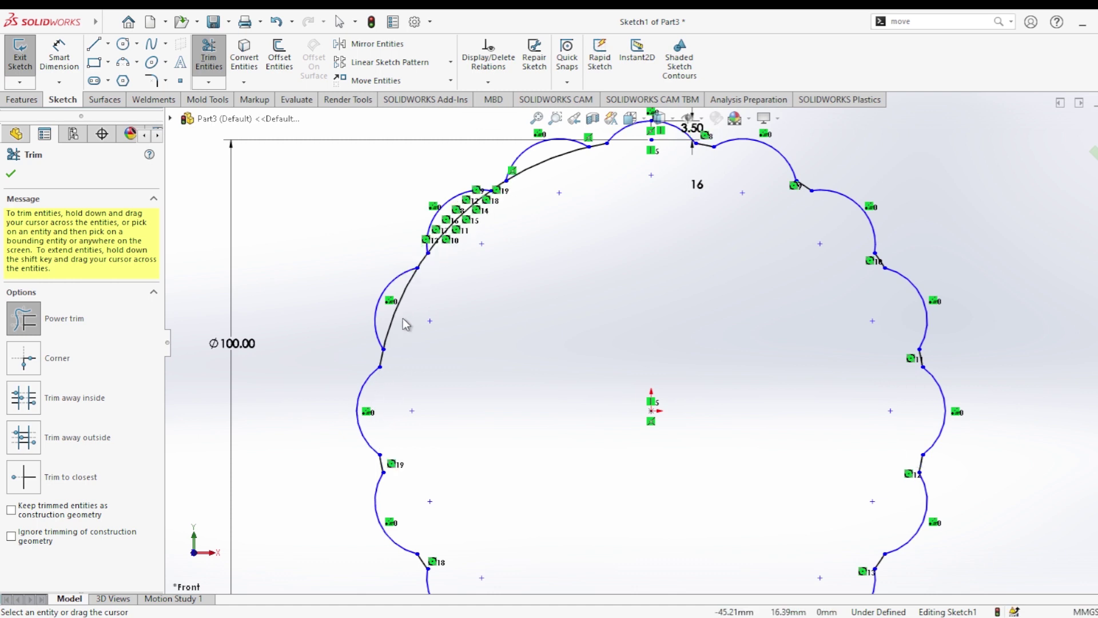
mouse_move(402, 298)
mouse_down()
mouse_move(527, 181)
mouse_move(601, 159)
mouse_up()
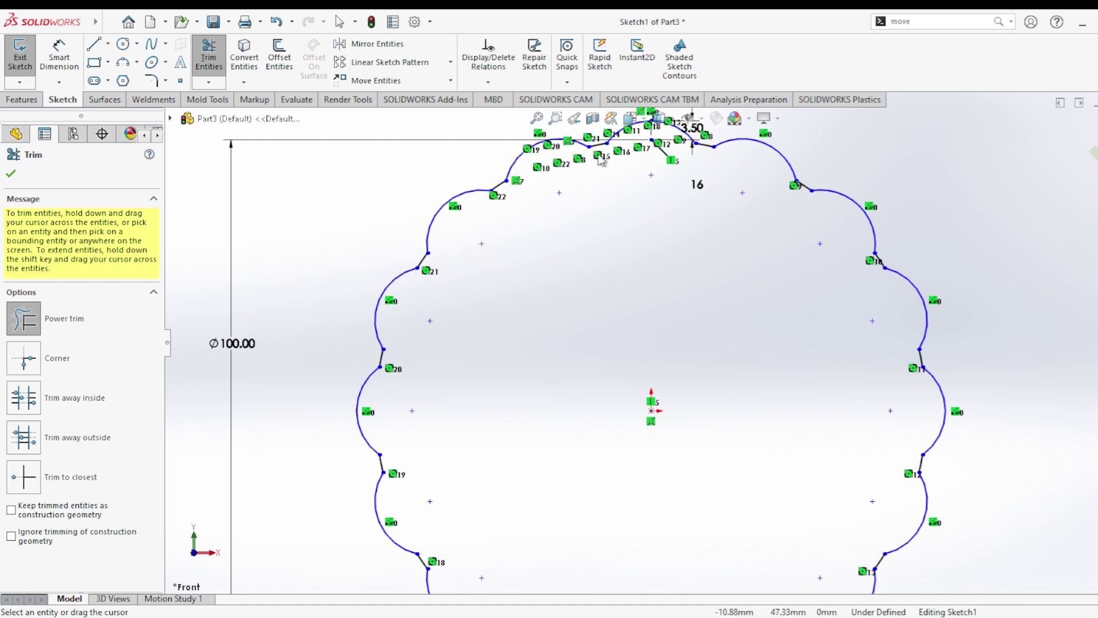
scroll(655, 183, up, 1)
scroll(743, 365, up, 2)
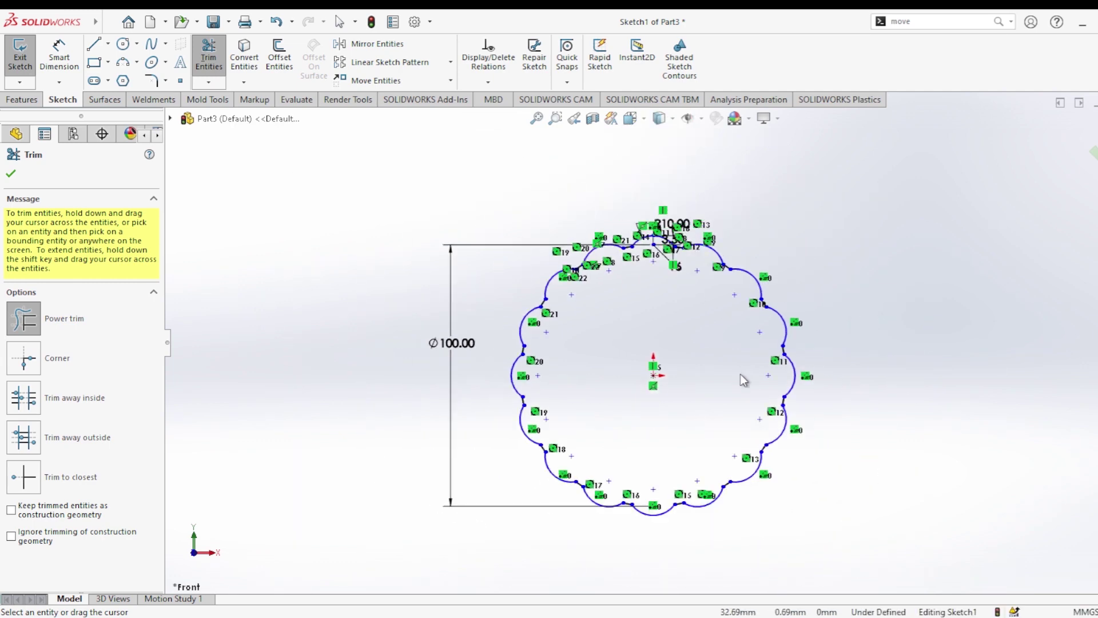
click(10, 171)
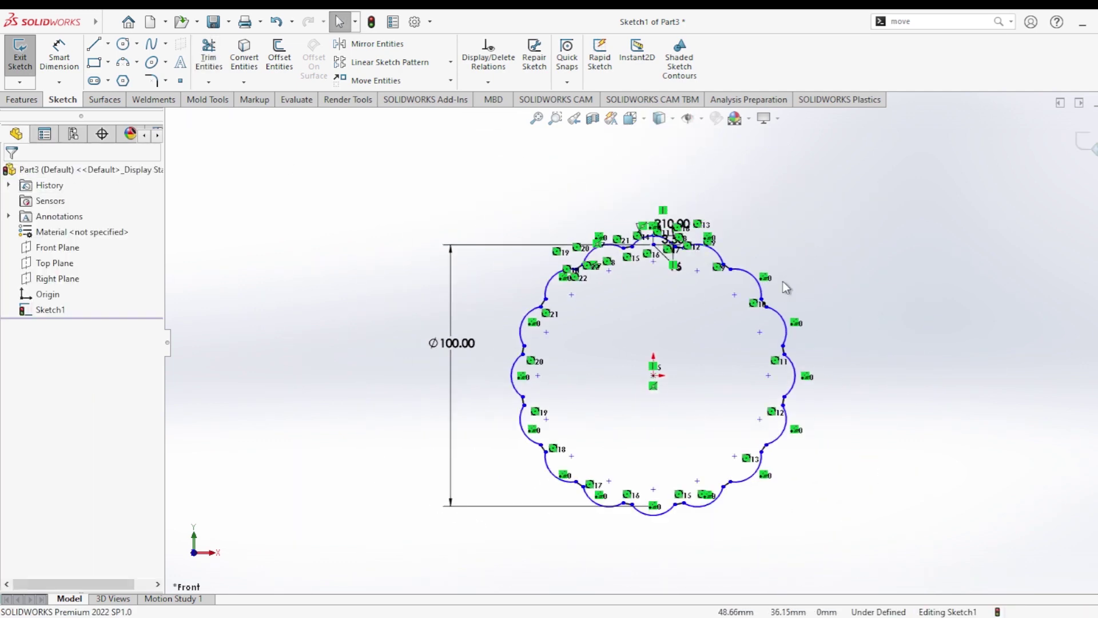
Exit the sketch and create Plane1 offset 30 mm from the Front Plane
click(1083, 137)
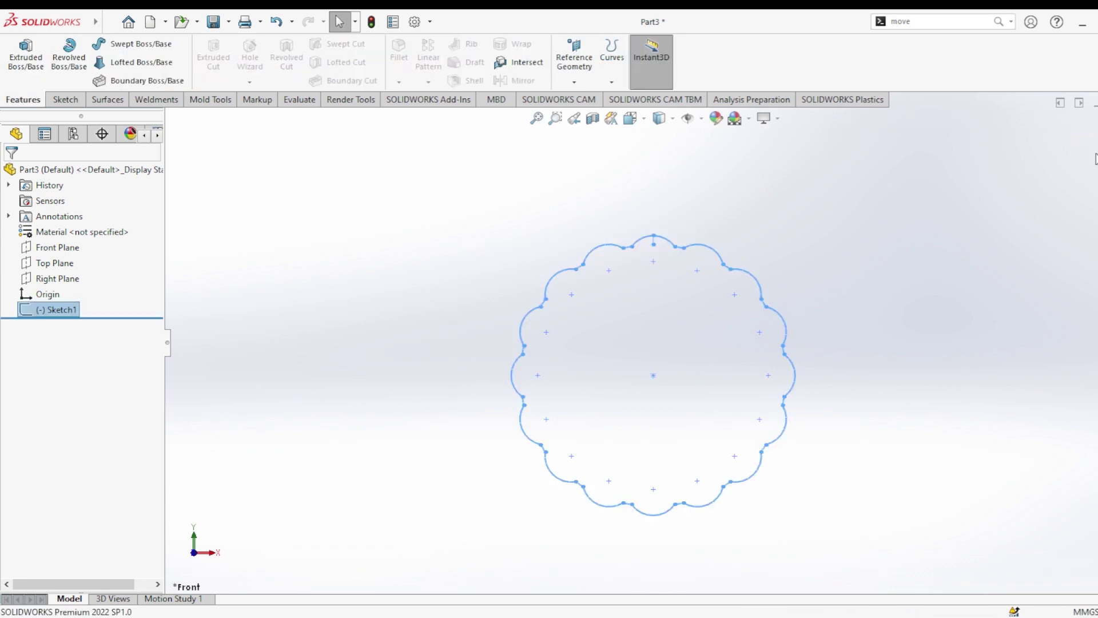
click(54, 249)
middle_drag(546, 310, 411, 312)
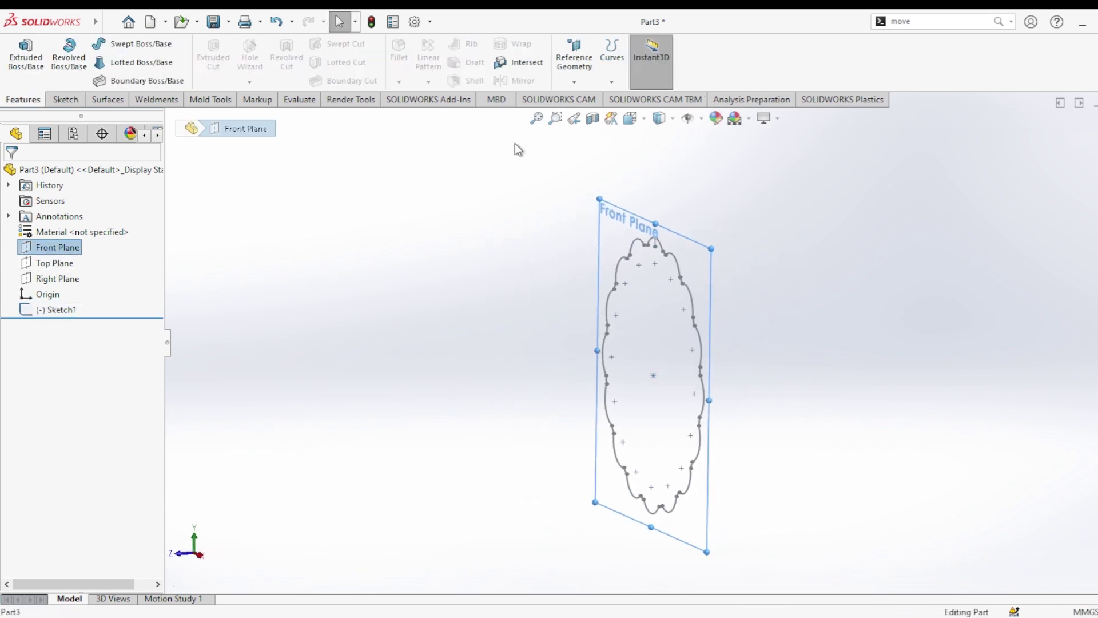
click(574, 57)
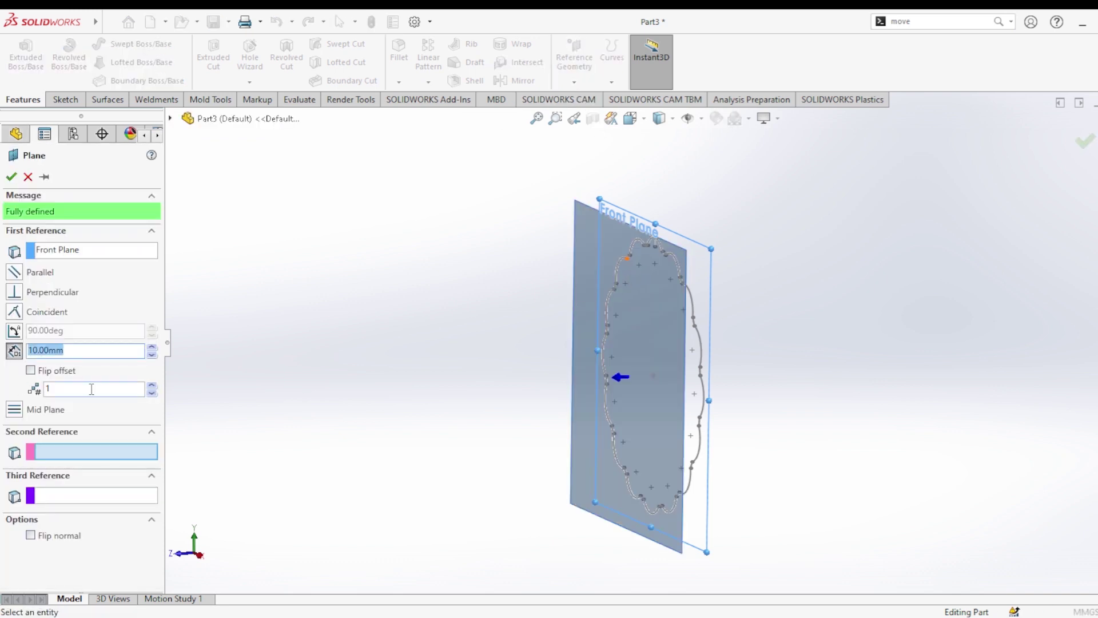
key(Return)
mouse_move(474, 340)
middle_down()
mouse_move(421, 392)
mouse_move(434, 285)
mouse_move(490, 367)
mouse_move(417, 430)
middle_up()
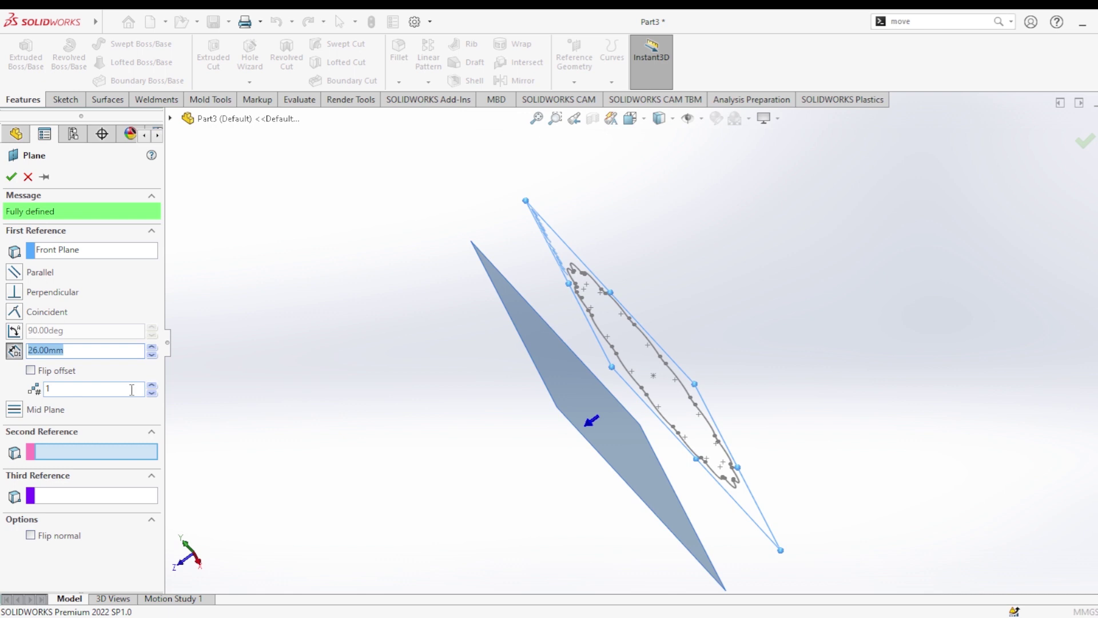
text(30)
key(Return)
mouse_move(436, 325)
middle_down()
mouse_move(417, 385)
mouse_move(412, 247)
mouse_move(431, 231)
mouse_move(428, 348)
mouse_move(392, 299)
middle_up()
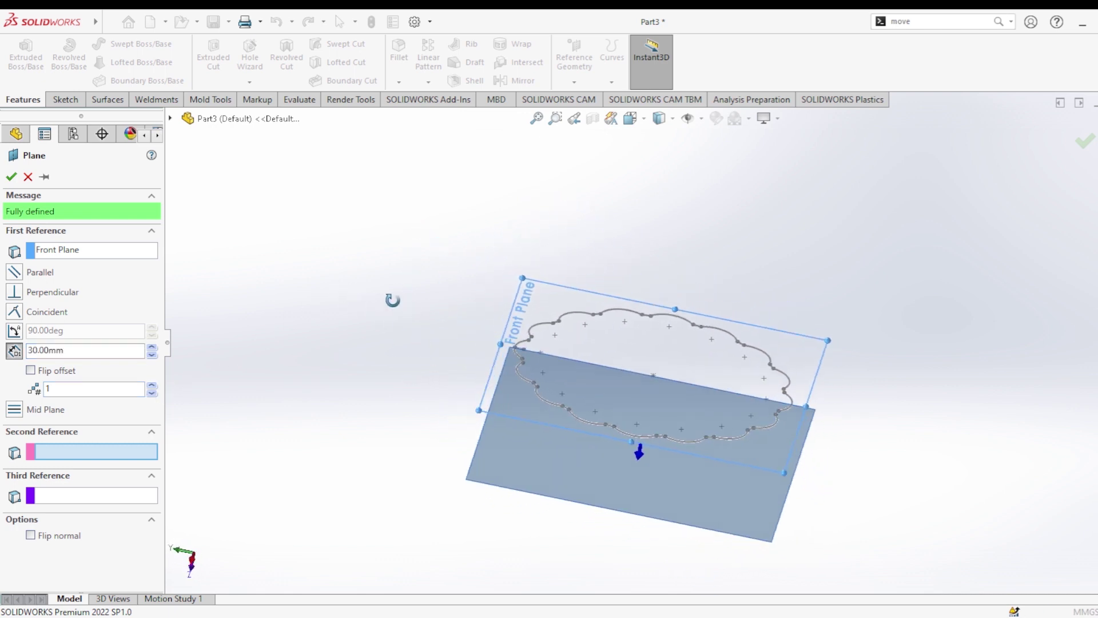
click(10, 176)
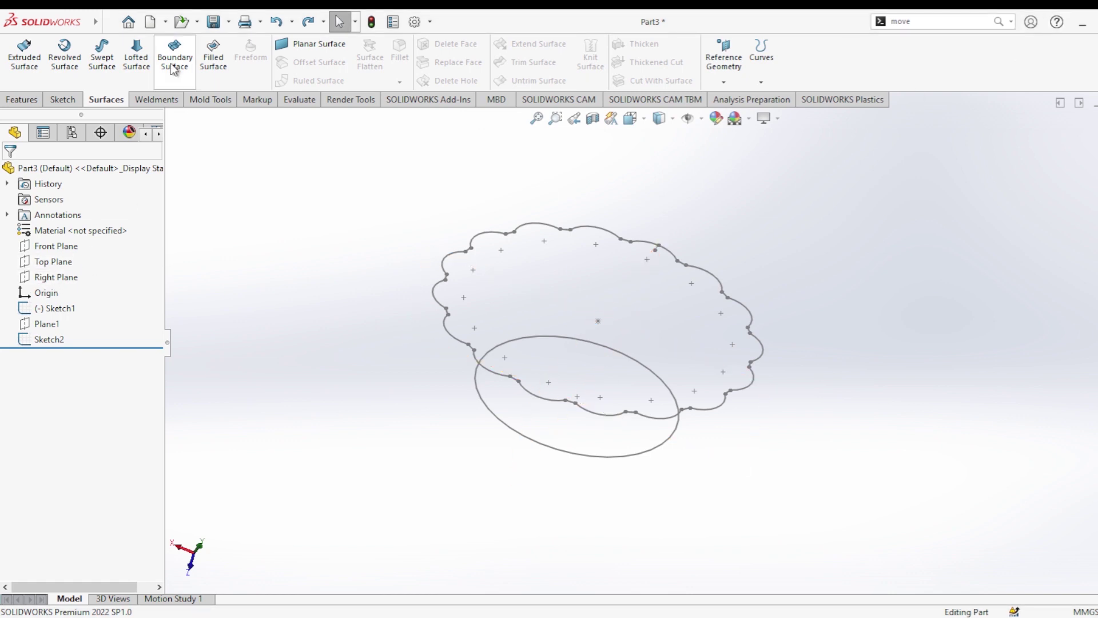
Start a lofted surface using the cloud outline and Sketch2 as profiles
click(135, 60)
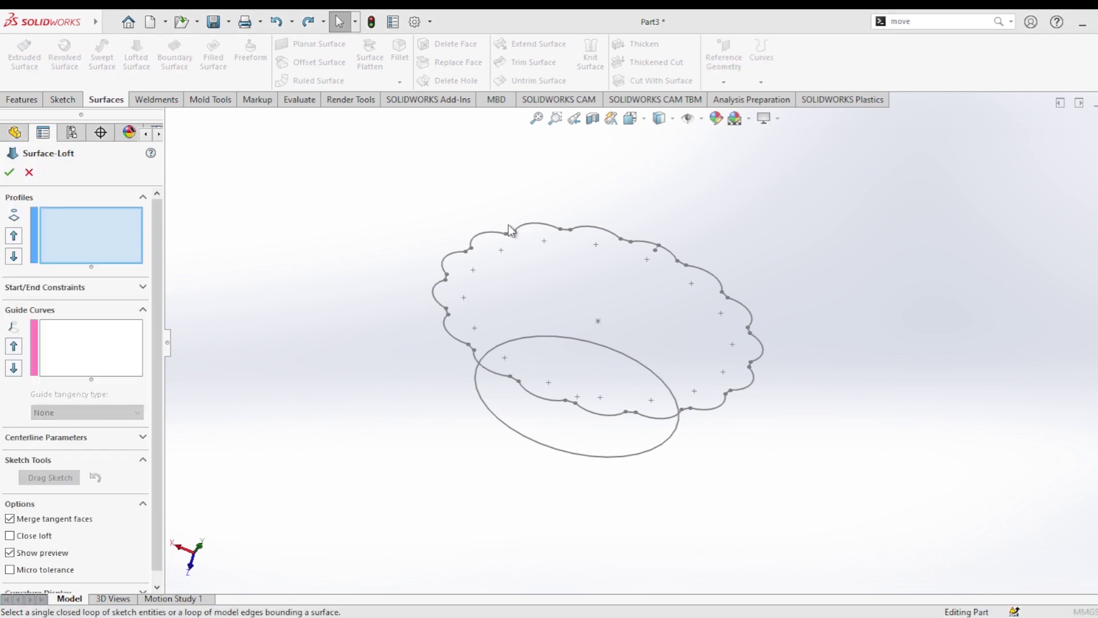
click(486, 234)
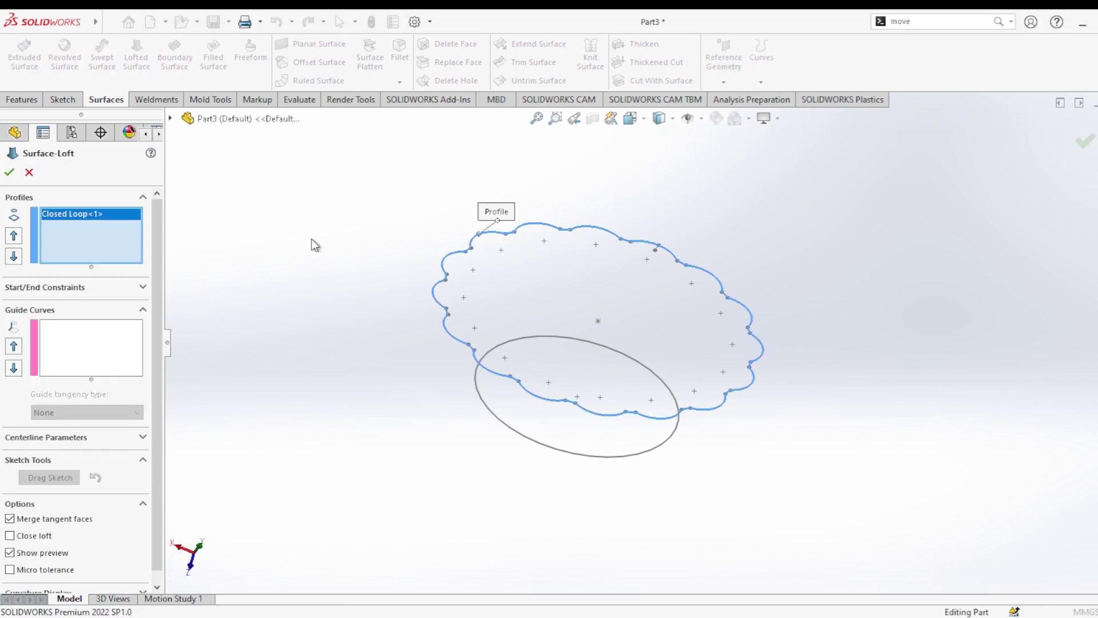
click(516, 343)
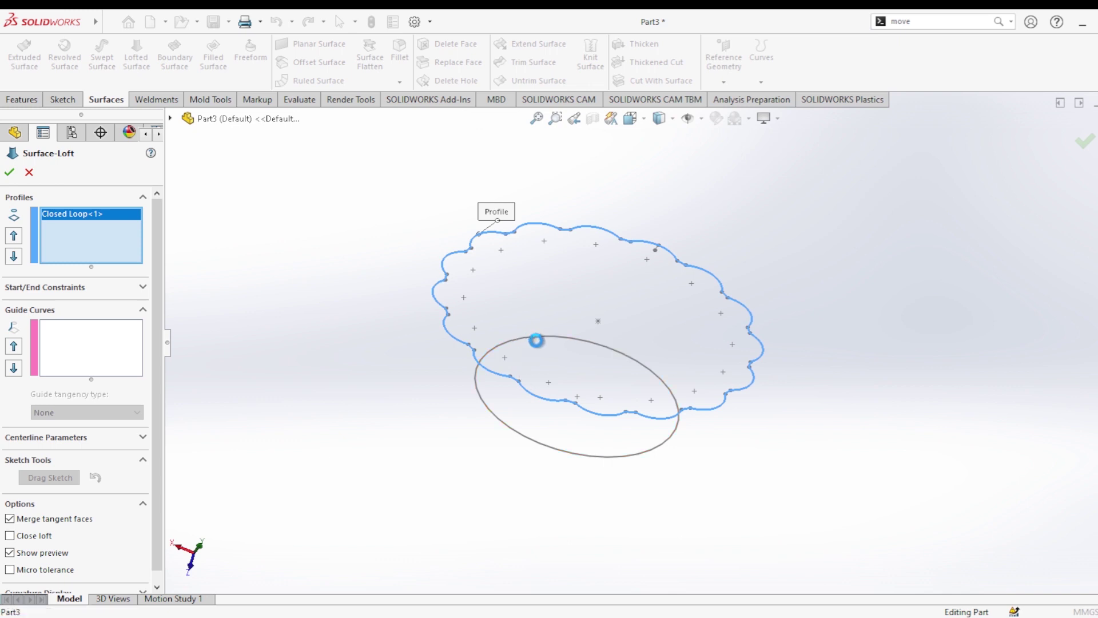
middle_drag(567, 354, 637, 311)
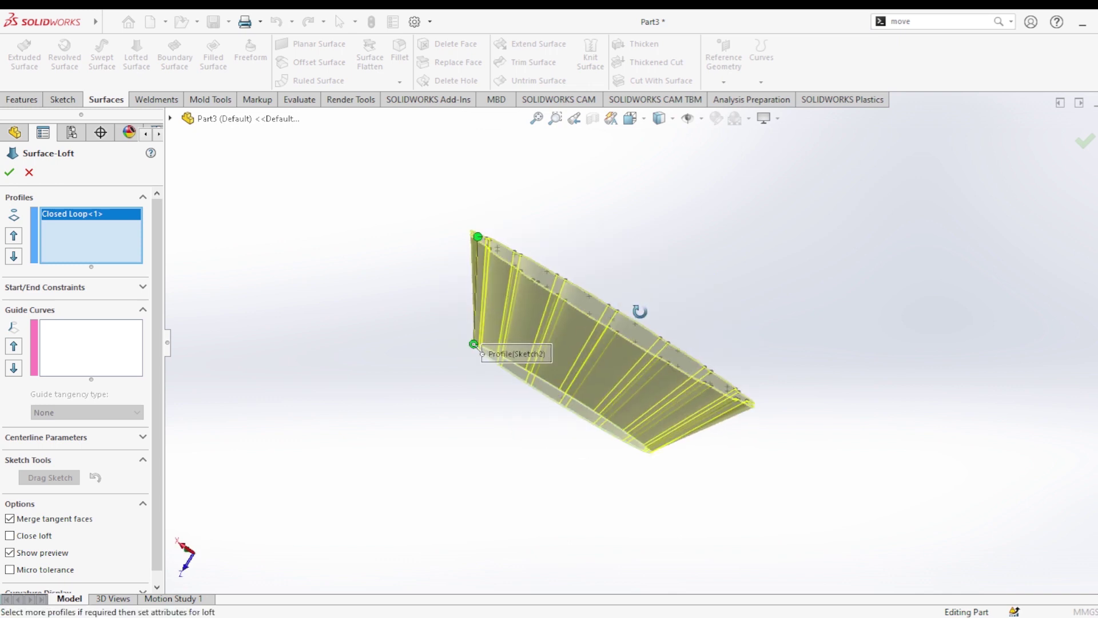
Set the loft's start constraint to Normal To Profile and inspect the bowl preview
click(138, 288)
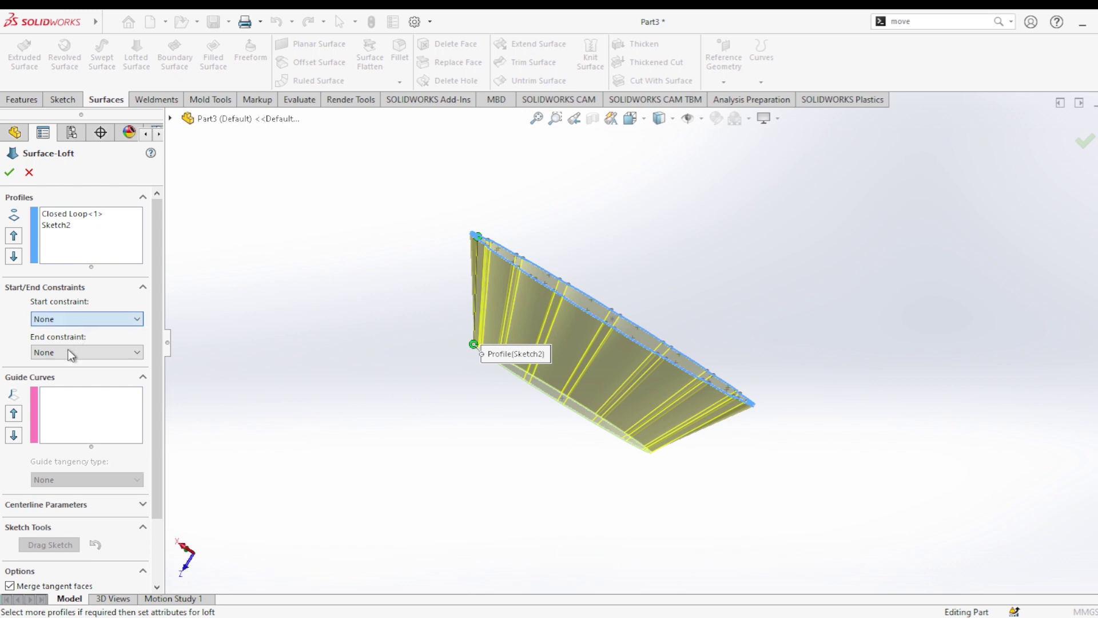
key(Down)
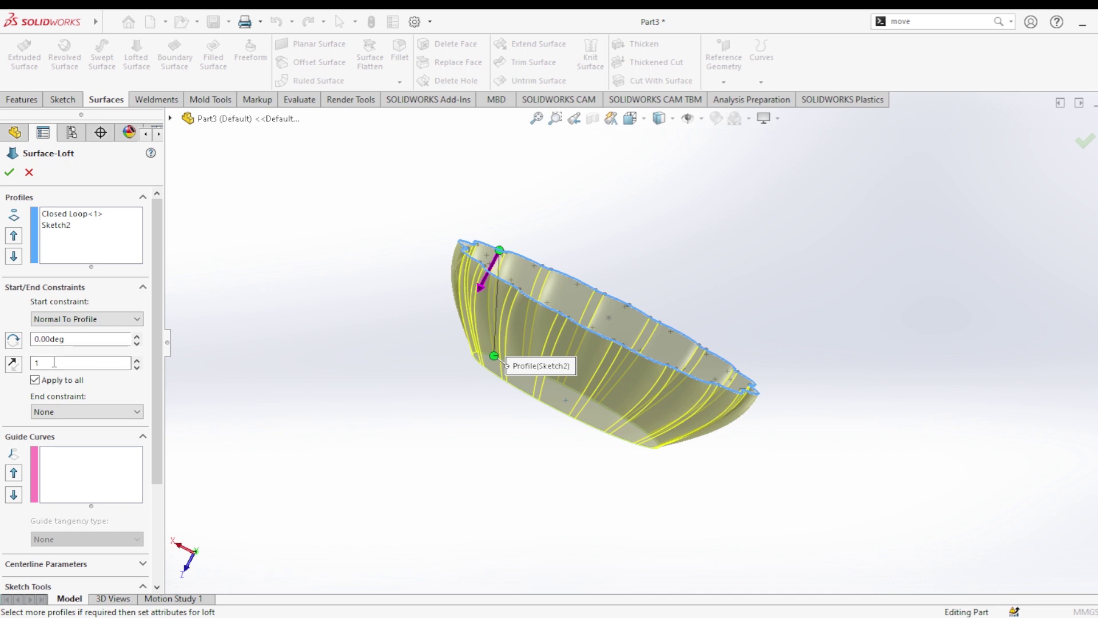
mouse_move(347, 405)
middle_down()
mouse_move(497, 454)
mouse_move(488, 471)
middle_up()
scroll(526, 370, down, 2)
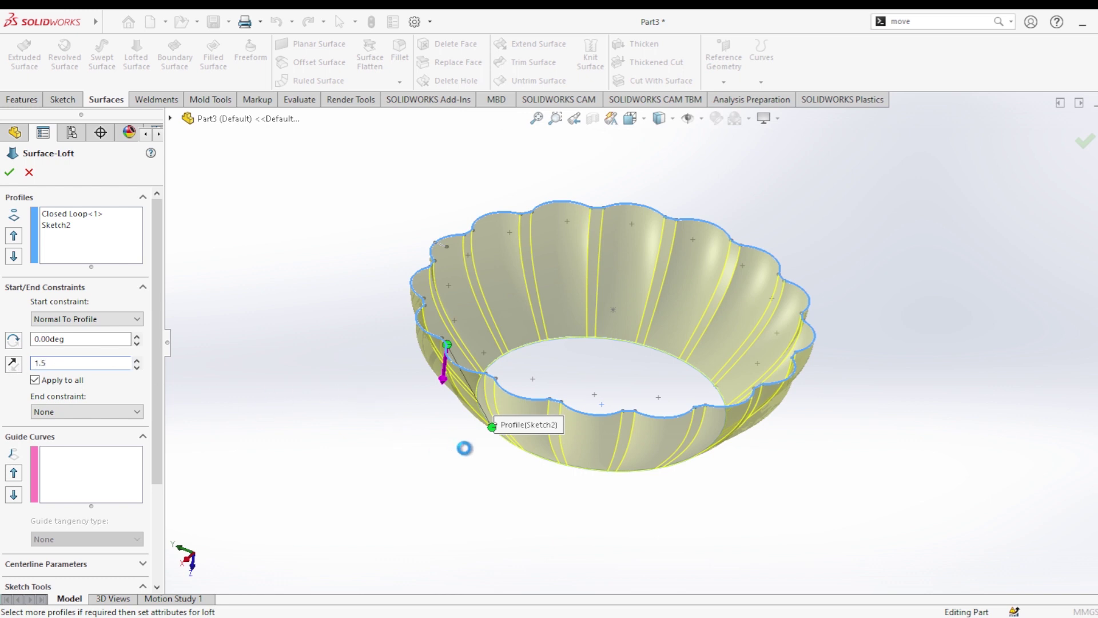
middle_drag(480, 405, 485, 376)
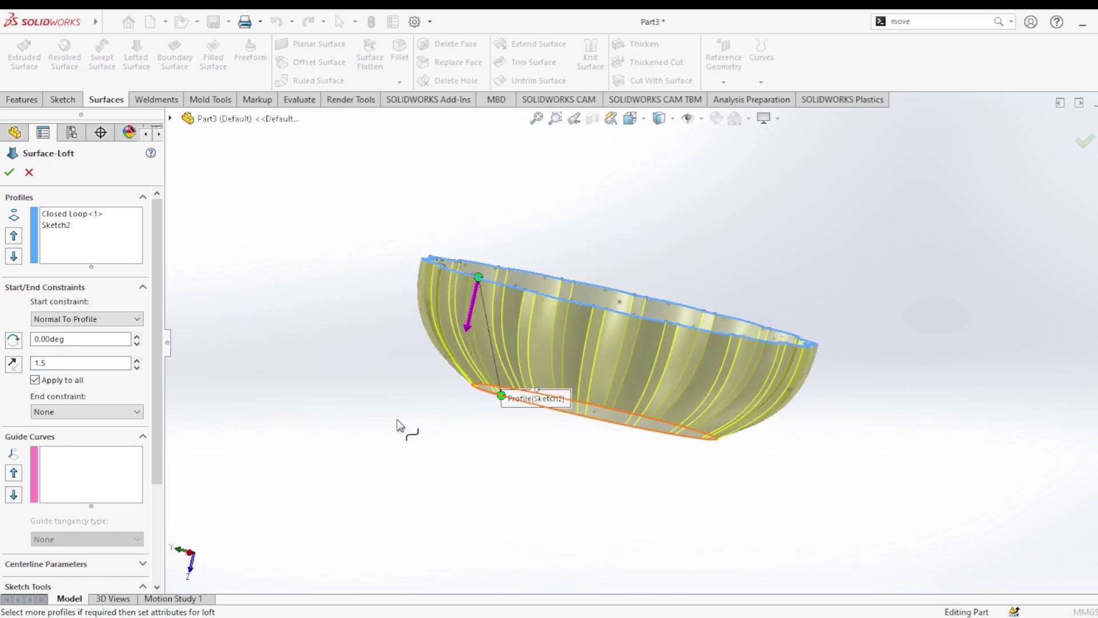
mouse_move(399, 426)
middle_down()
mouse_move(404, 460)
mouse_move(396, 443)
middle_up()
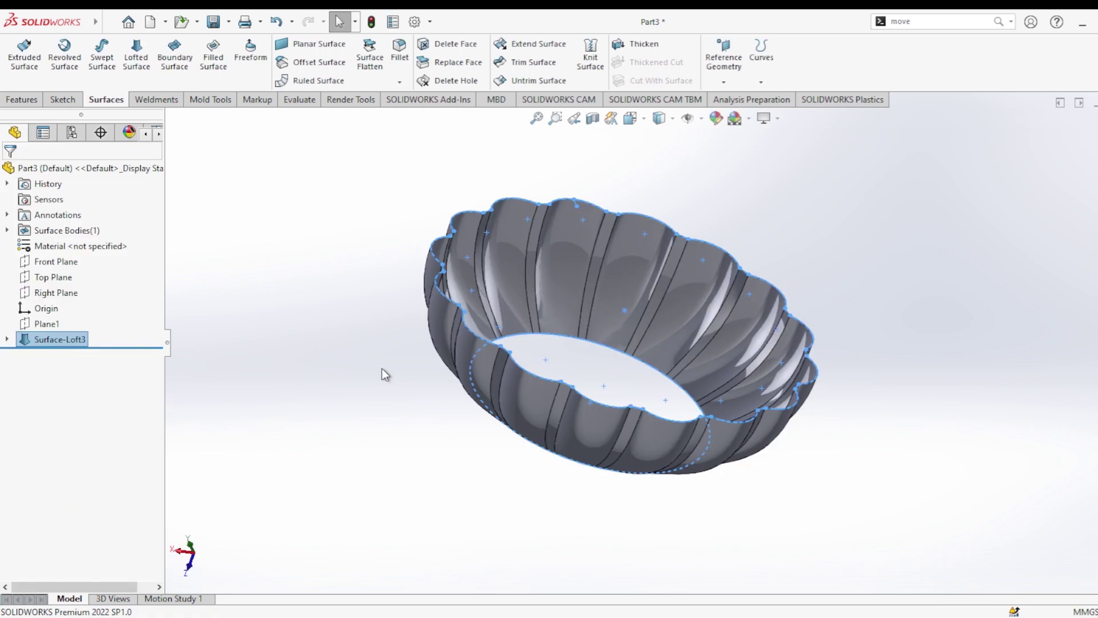
Start the fill boundary with the first edges of the bowl's circular bottom opening
click(382, 369)
mouse_move(559, 438)
middle_down()
mouse_move(507, 260)
mouse_move(605, 222)
middle_up()
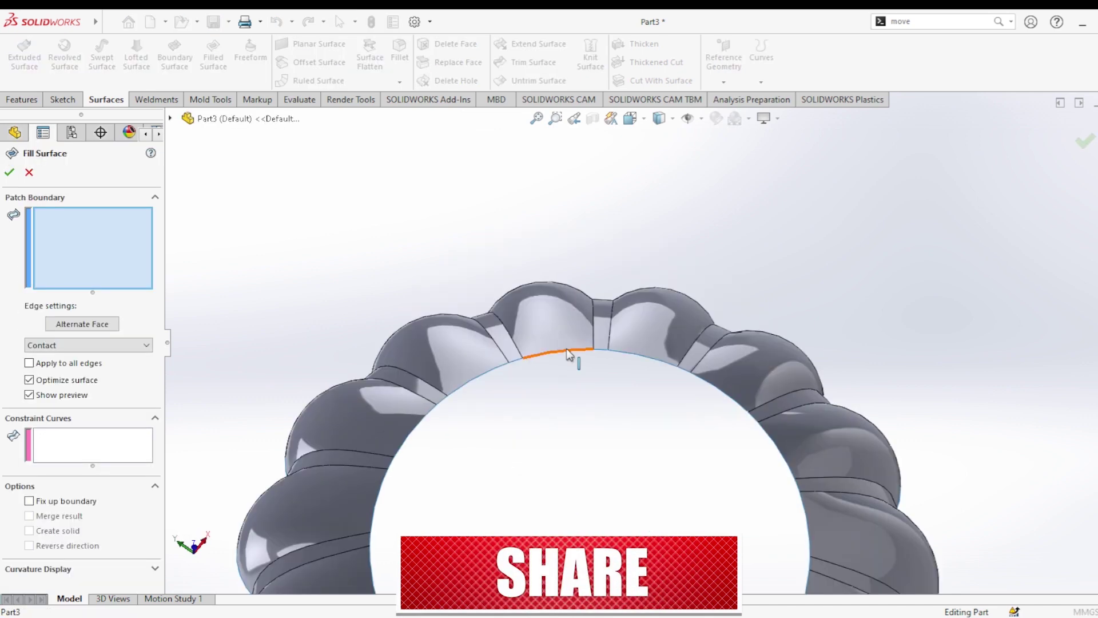
click(569, 355)
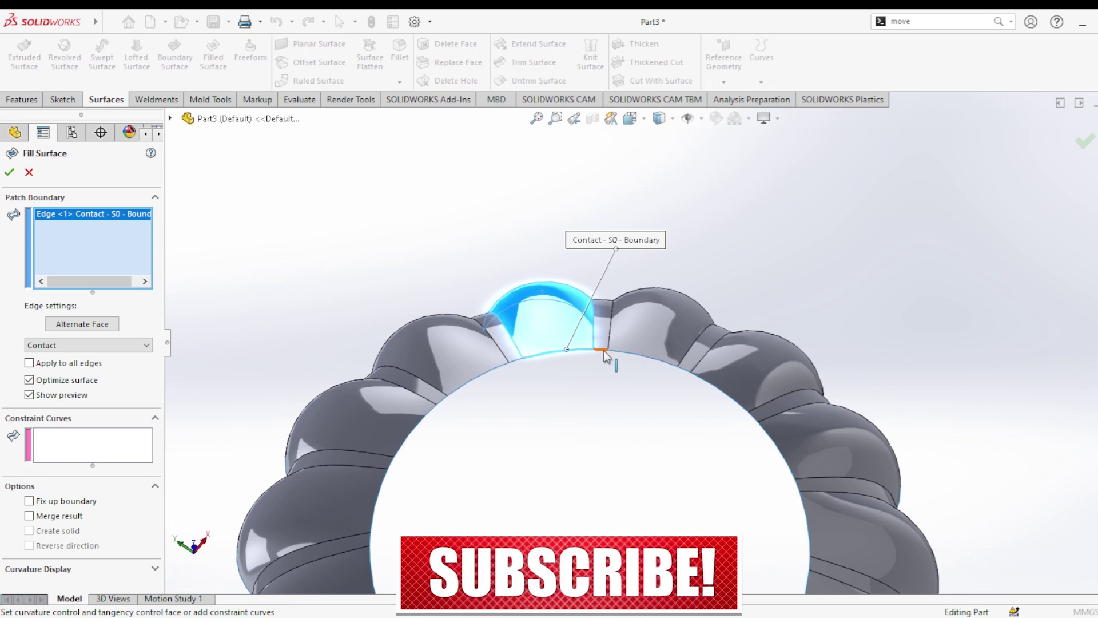
click(604, 350)
click(618, 351)
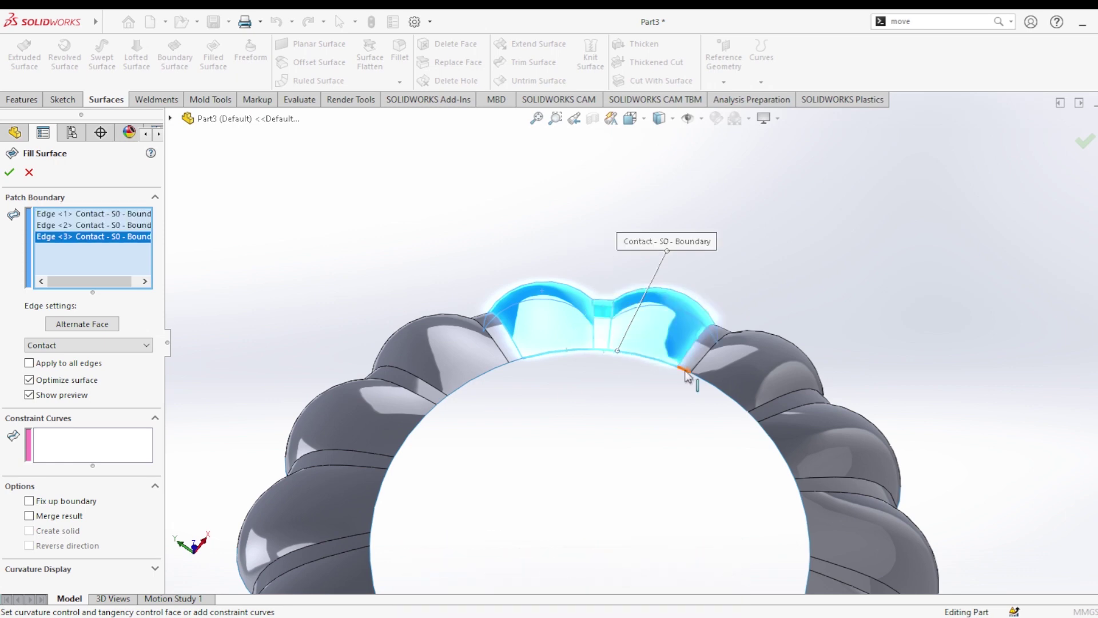
click(686, 373)
scroll(681, 357, down, 3)
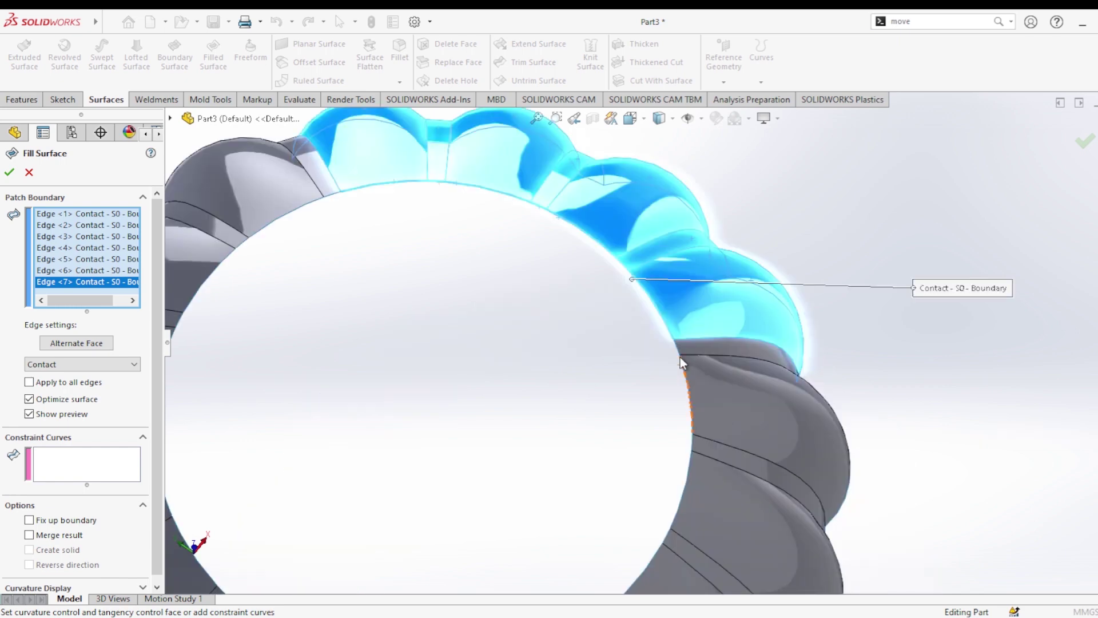
click(680, 352)
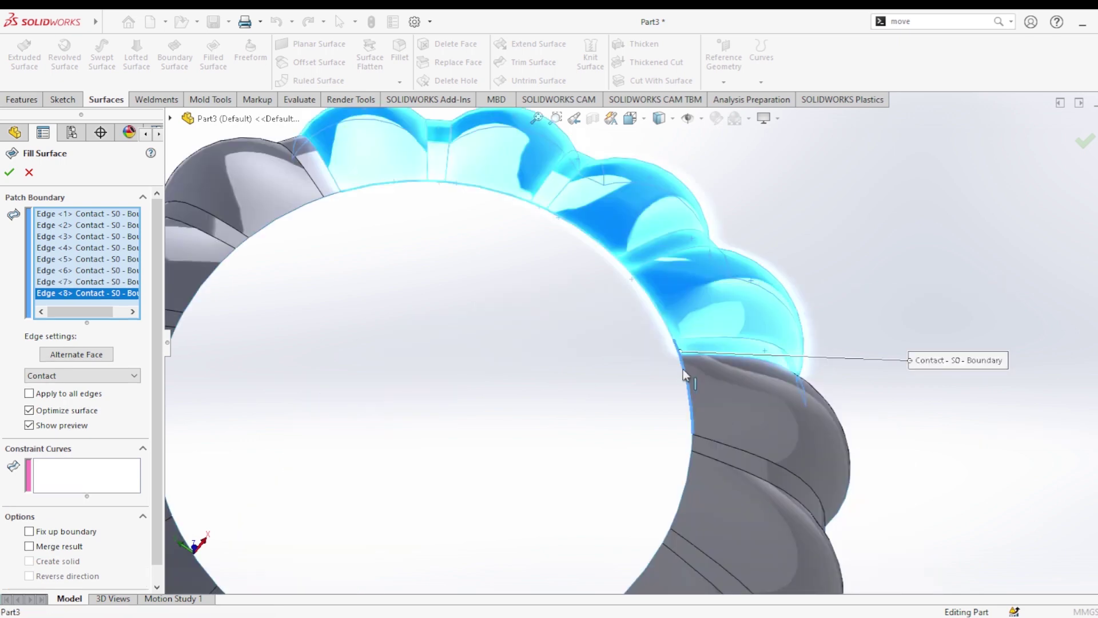
scroll(682, 369, up, 3)
click(681, 458)
scroll(694, 400, down, 3)
Continue adding Contact boundary edges along the lower side of the opening
click(696, 399)
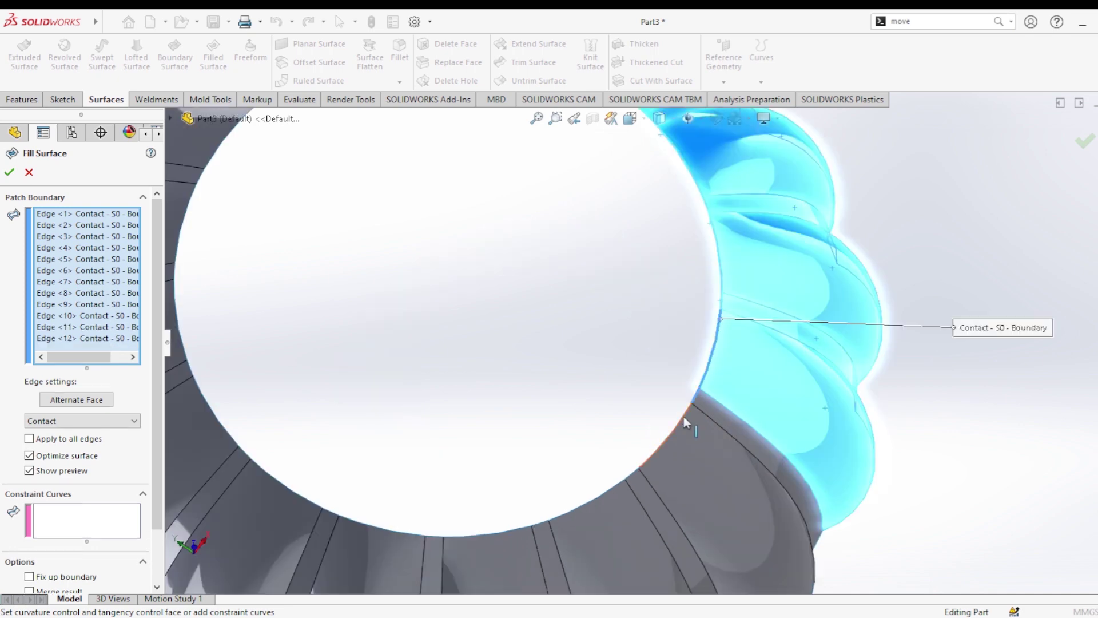
click(684, 422)
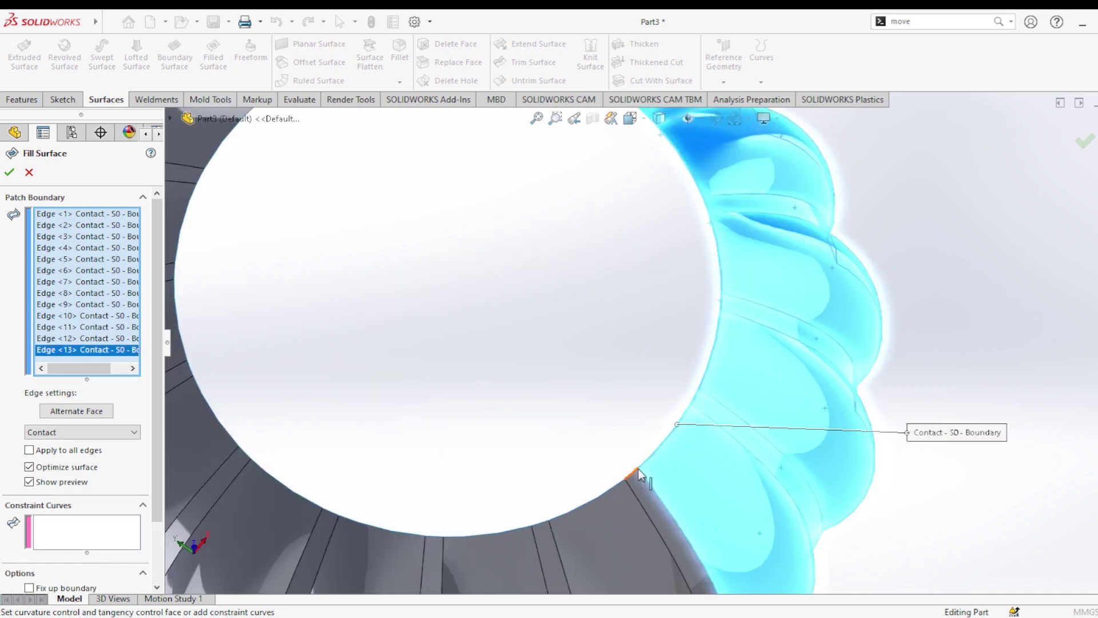
click(636, 472)
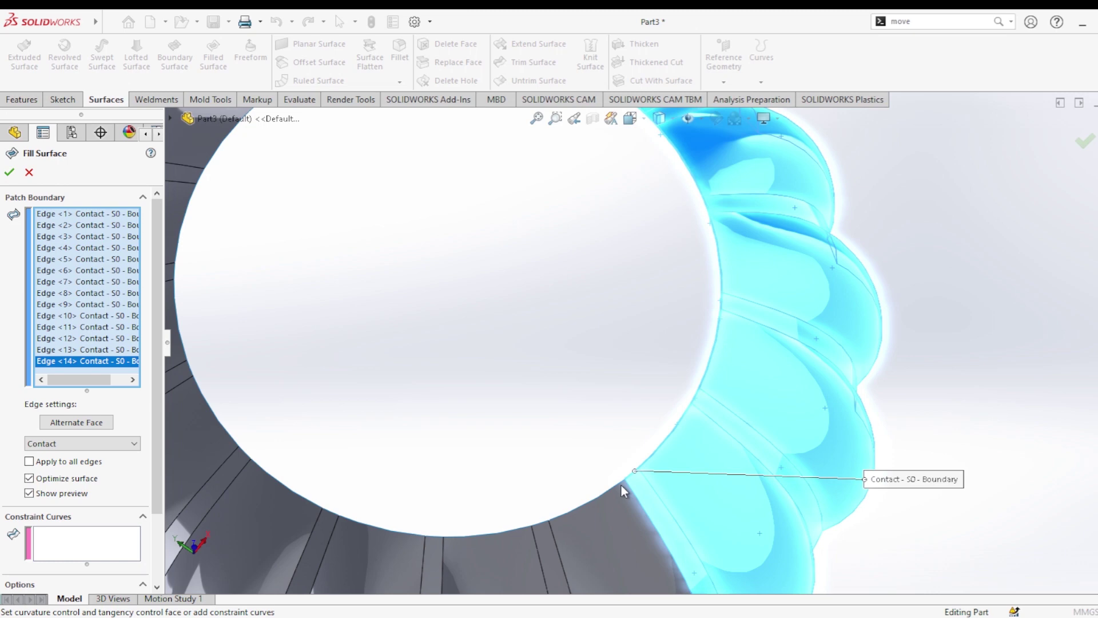
click(621, 485)
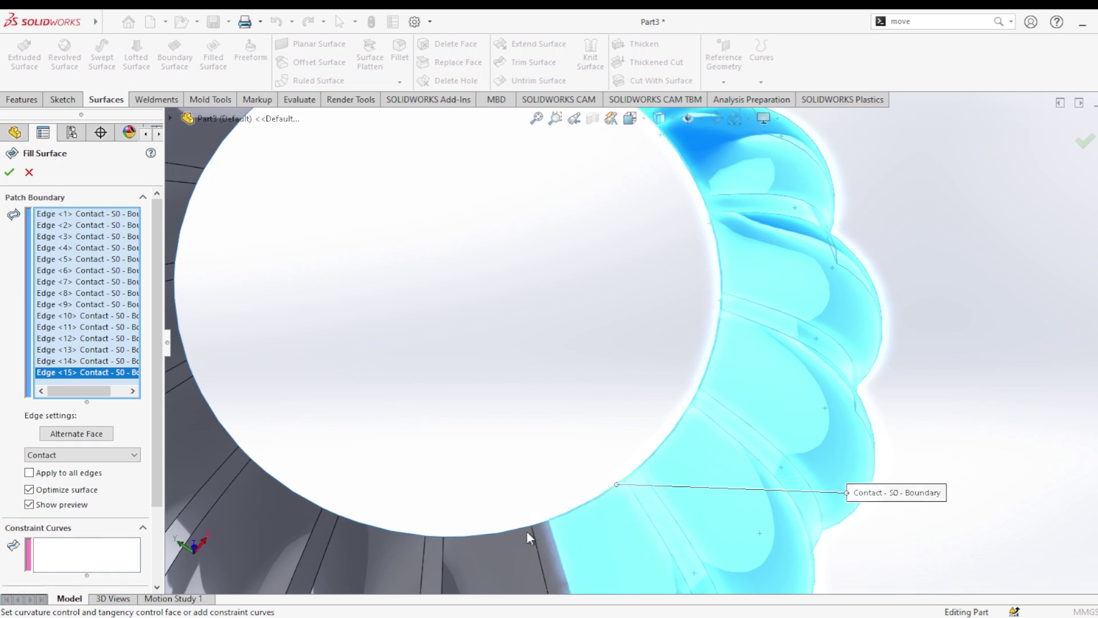
click(526, 531)
click(457, 537)
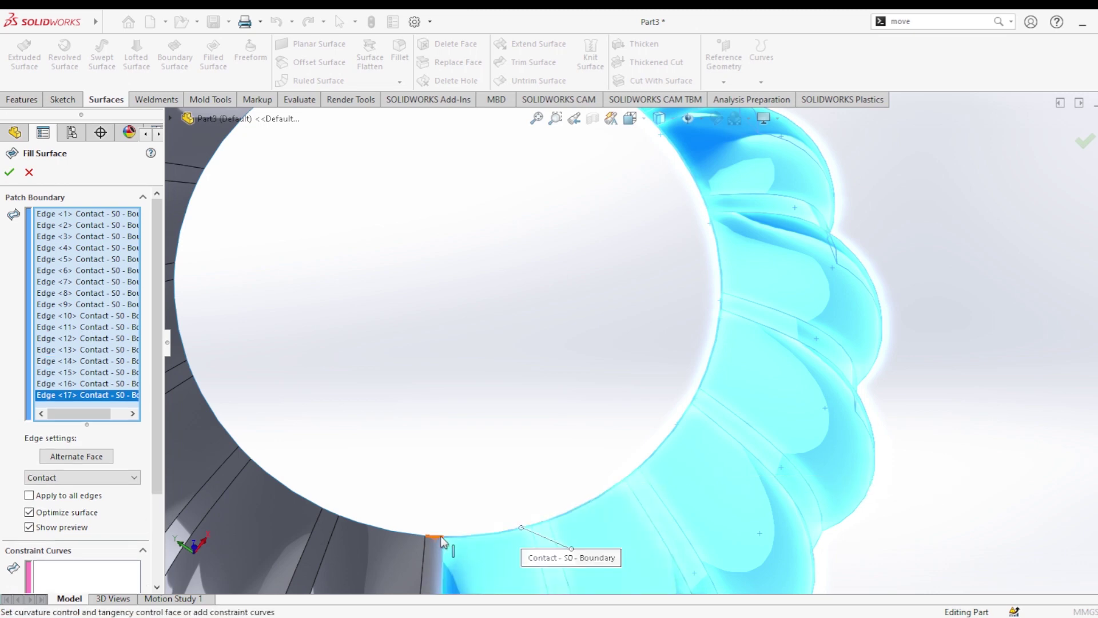
click(441, 536)
click(410, 533)
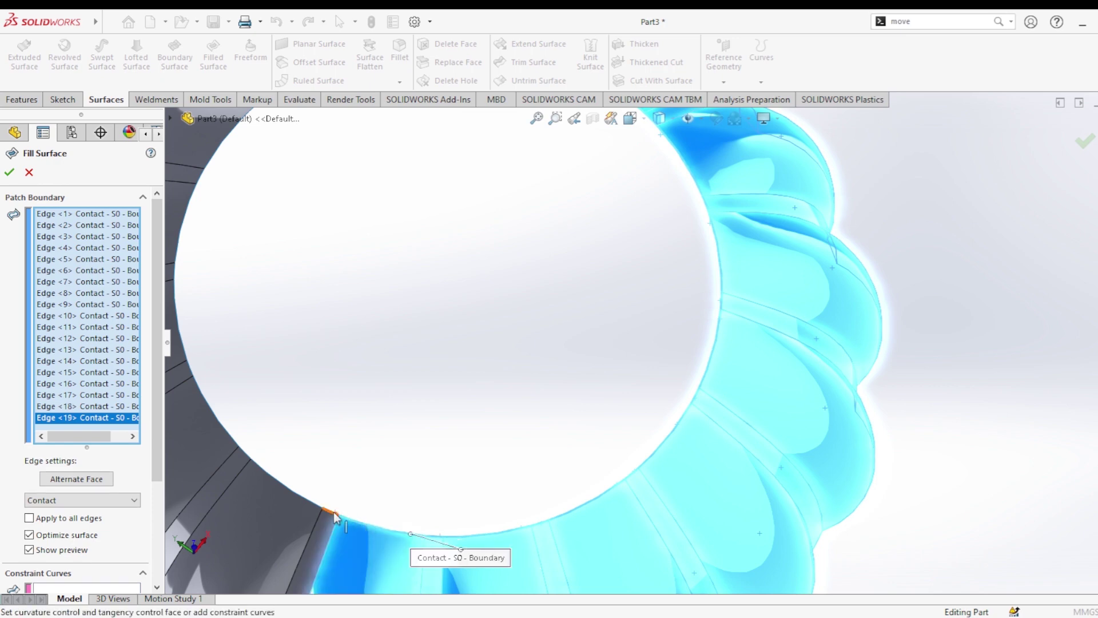
click(332, 512)
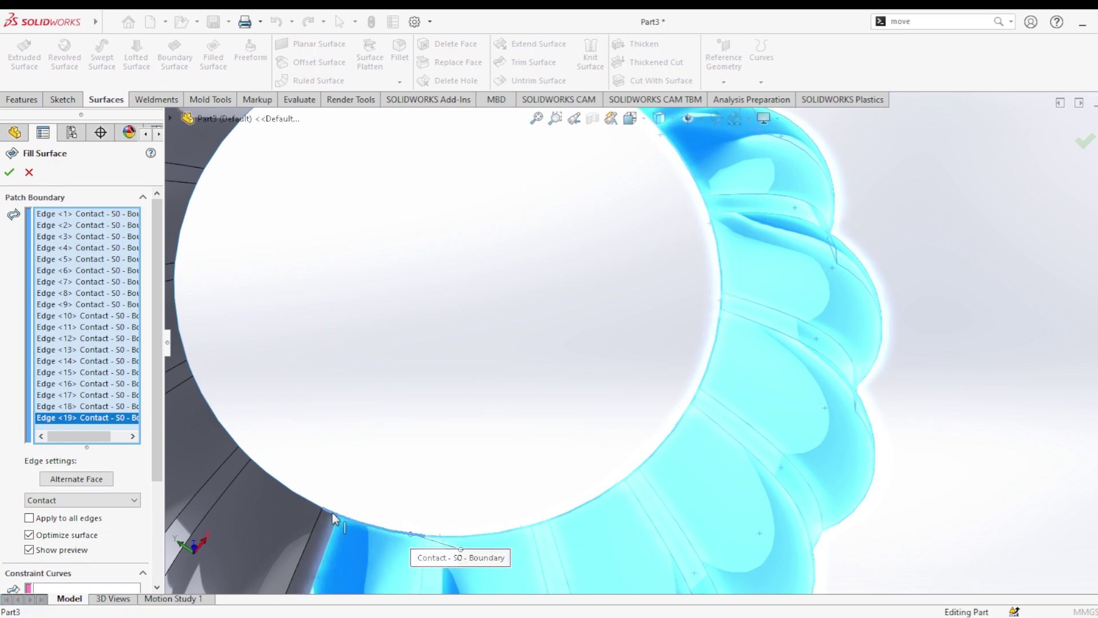
click(296, 493)
click(242, 452)
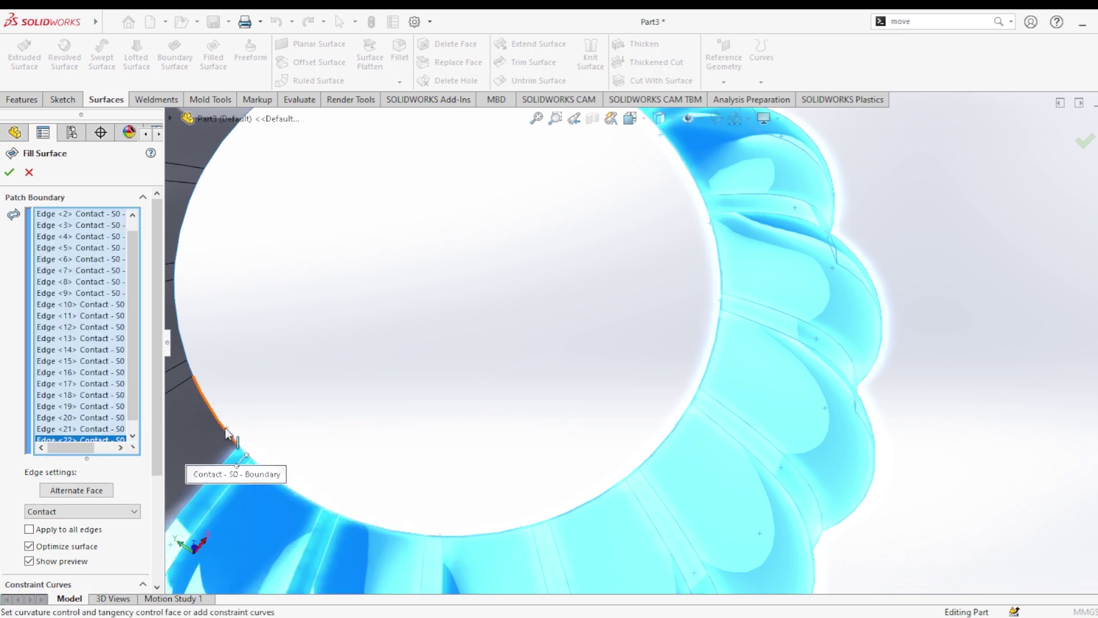
click(227, 433)
scroll(357, 408, up, 2)
scroll(395, 246, down, 2)
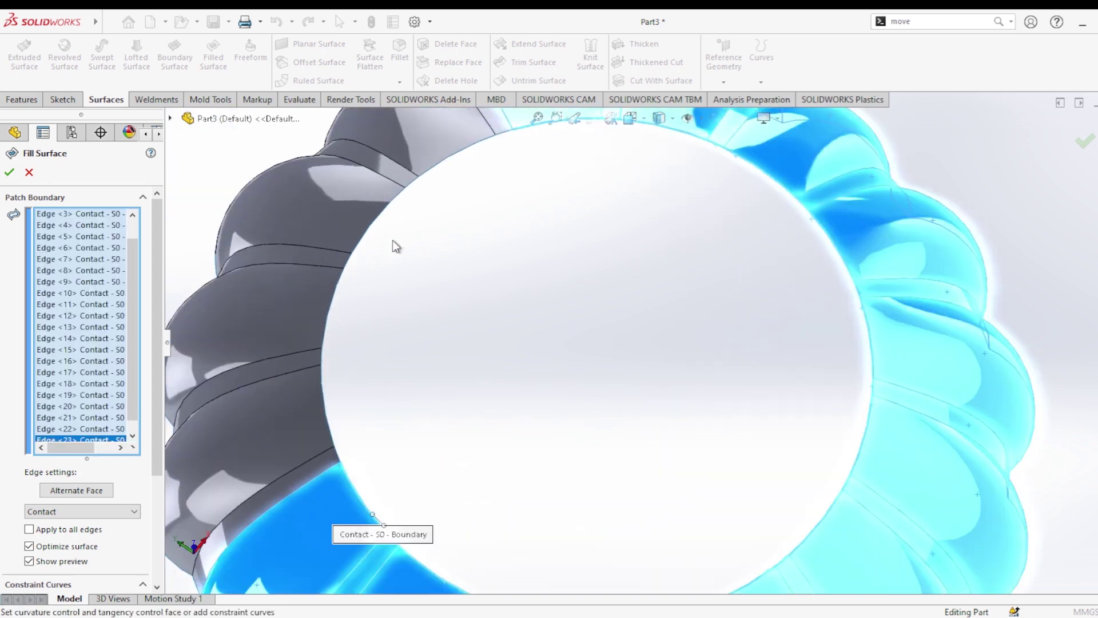
Add the remaining opening edges so Surface-Fill3 caps the loft's open end
click(335, 455)
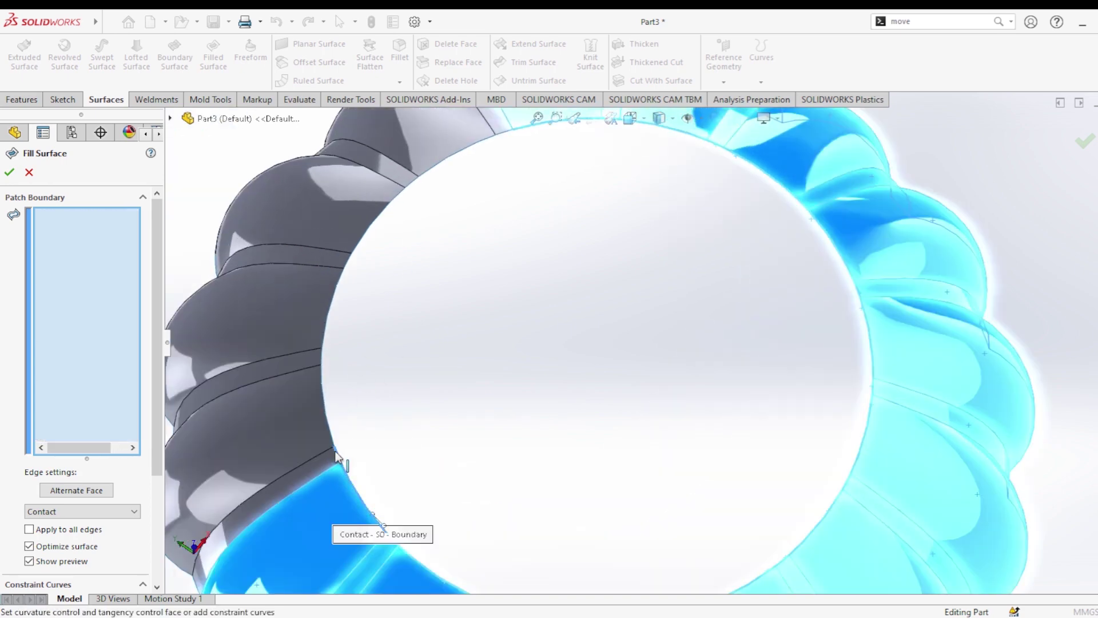
click(327, 390)
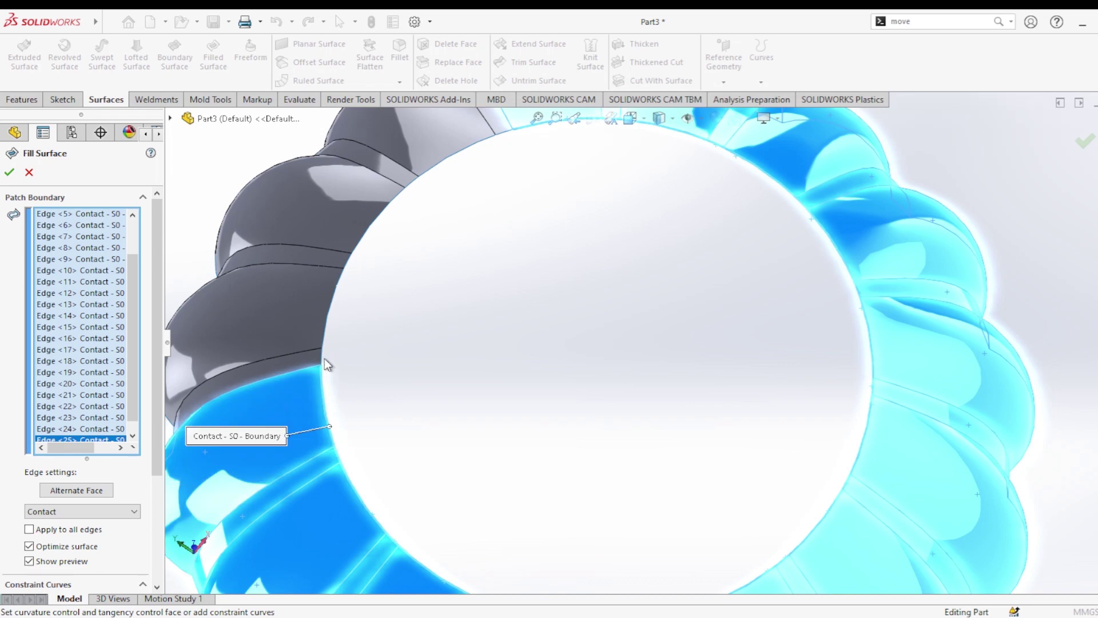
click(325, 366)
click(331, 325)
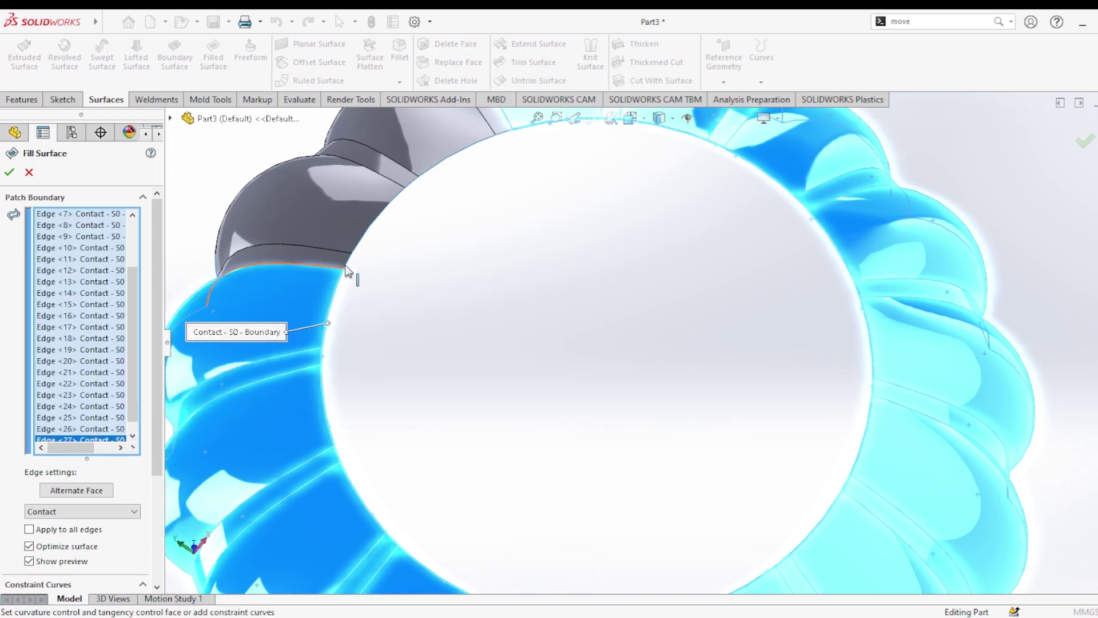
click(357, 267)
click(411, 193)
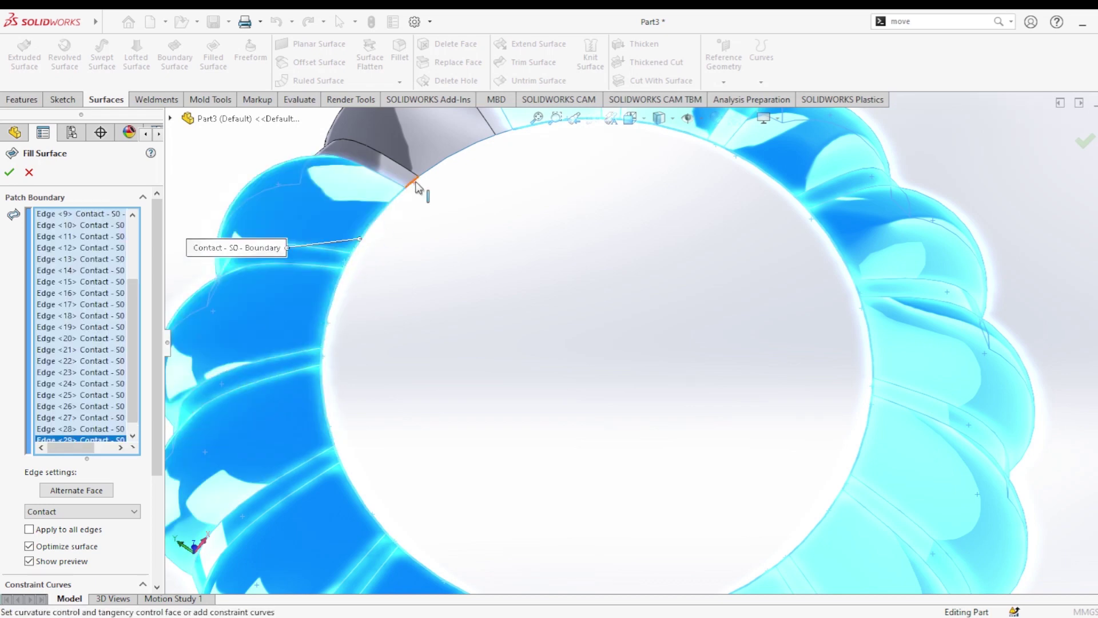
click(417, 187)
click(449, 172)
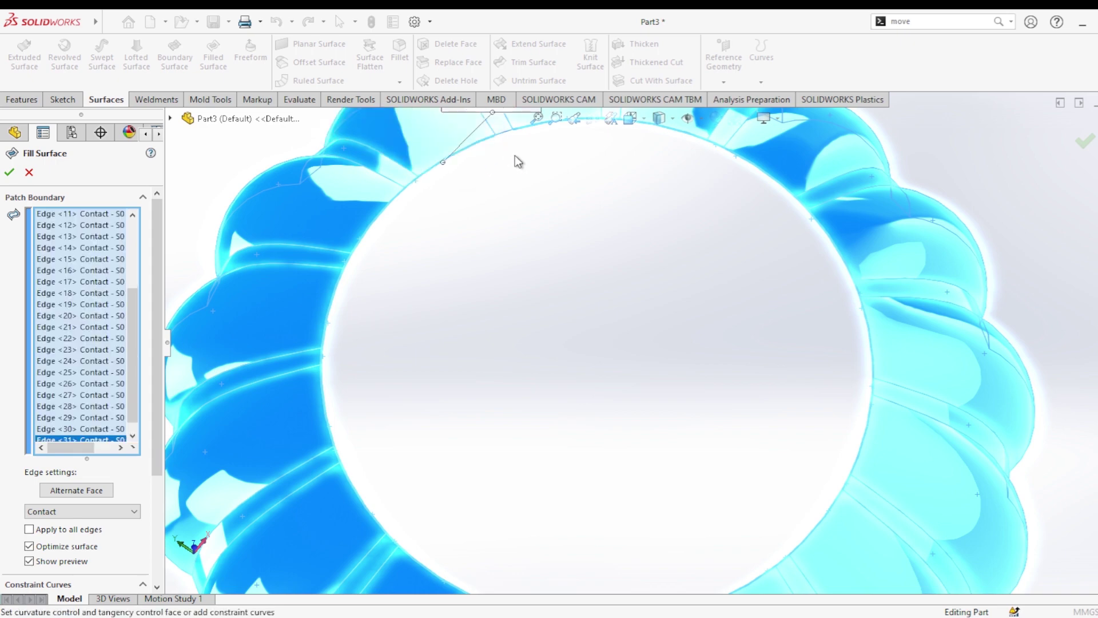
scroll(545, 236, up, 3)
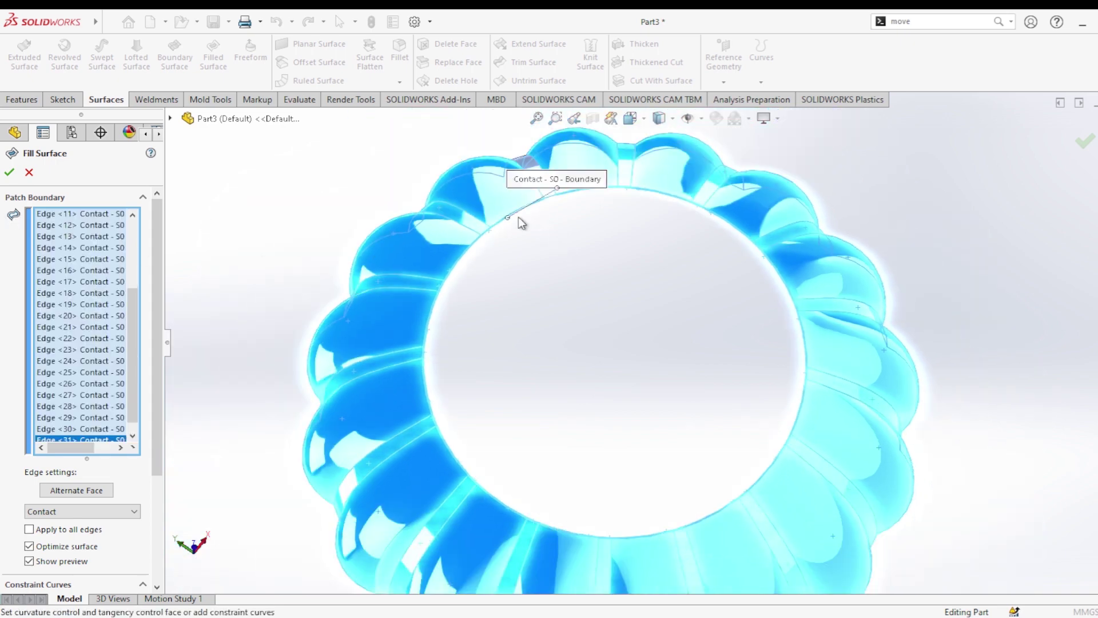
mouse_move(522, 223)
middle_down()
mouse_move(590, 174)
mouse_move(605, 213)
mouse_move(569, 201)
middle_up()
scroll(550, 272, down, 5)
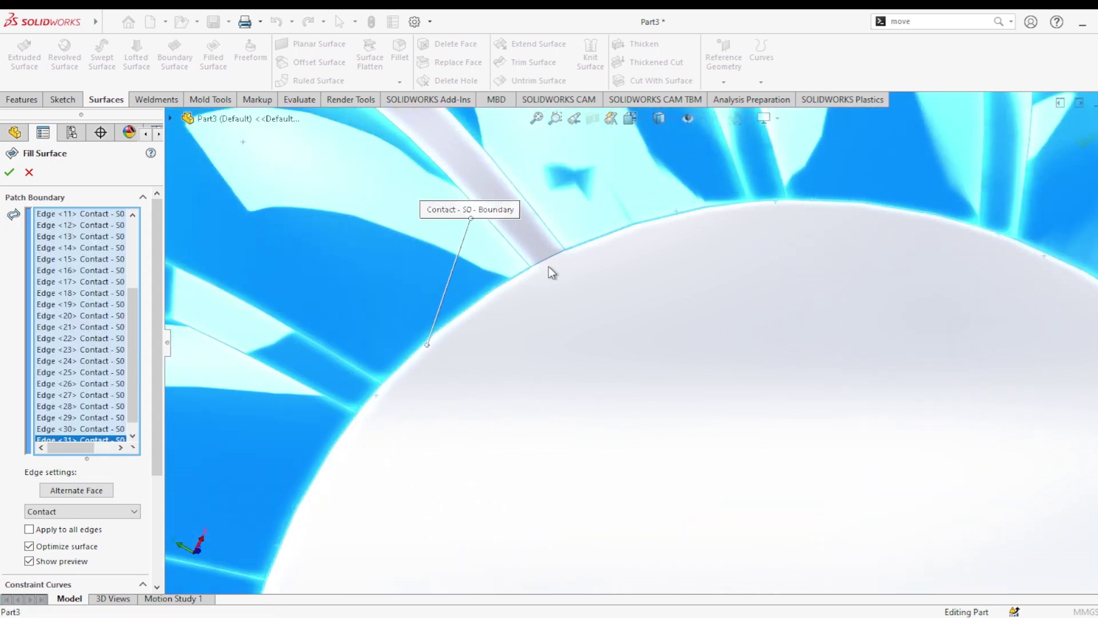
click(553, 259)
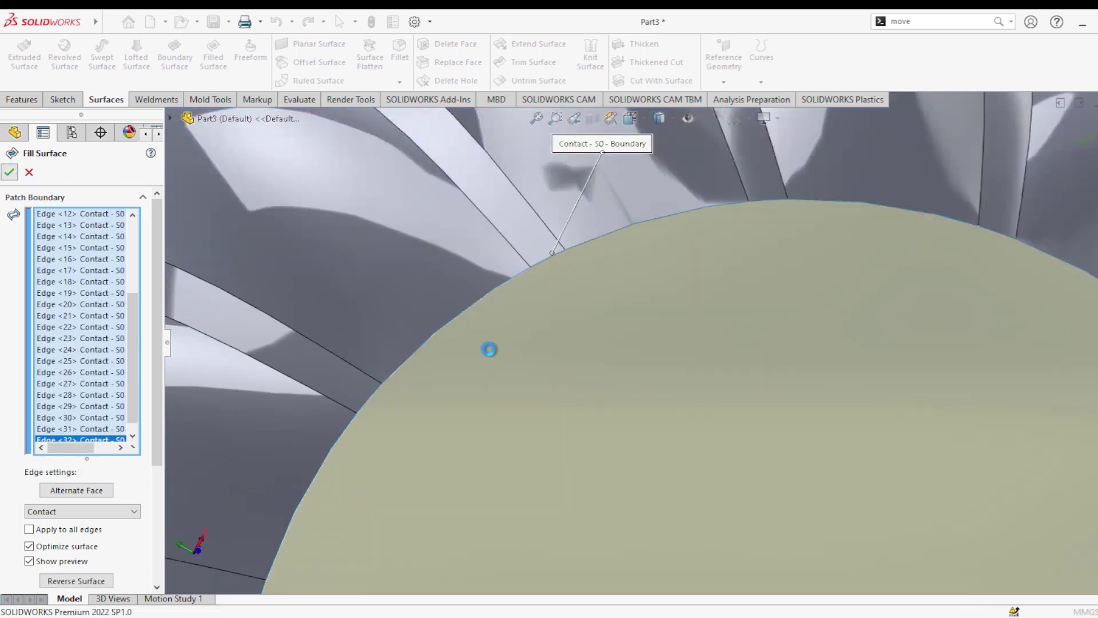
scroll(572, 367, up, 5)
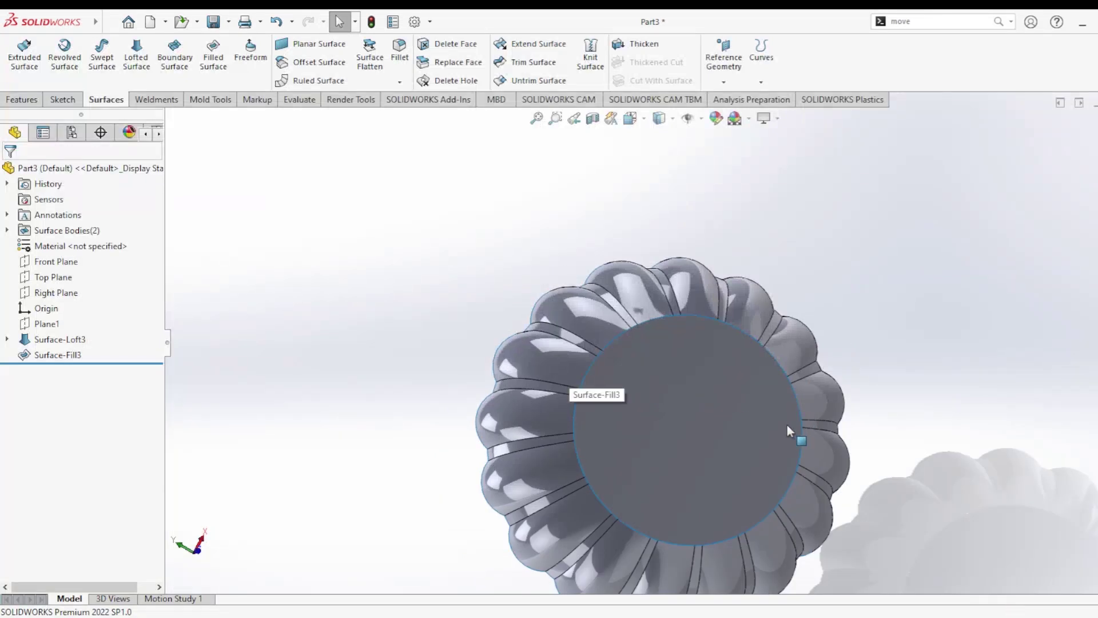
Thicken Surface-Loft3 by 1.00 mm into a solid scalloped bowl wall (Thicken3)
mouse_move(578, 374)
middle_down()
mouse_move(594, 179)
mouse_move(608, 261)
middle_up()
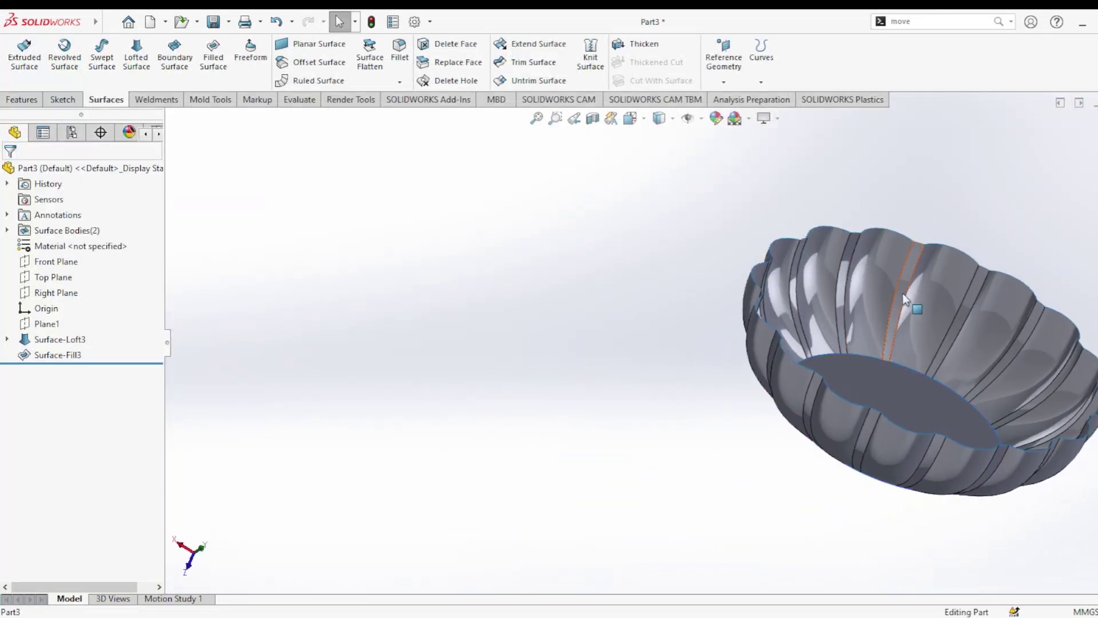
scroll(900, 294, up, 3)
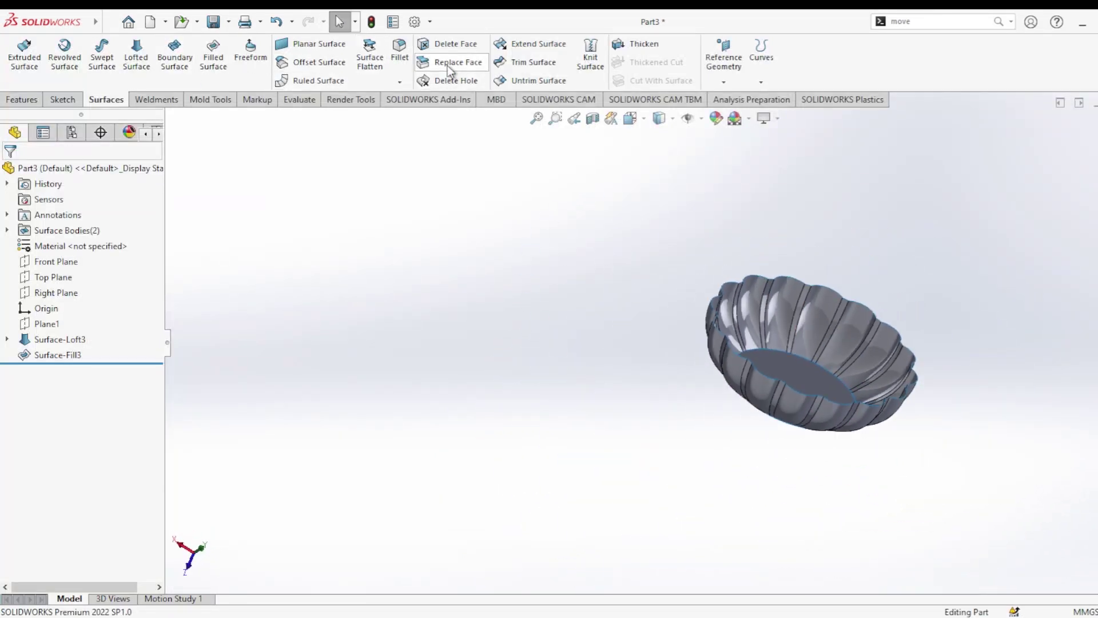
click(655, 42)
click(827, 321)
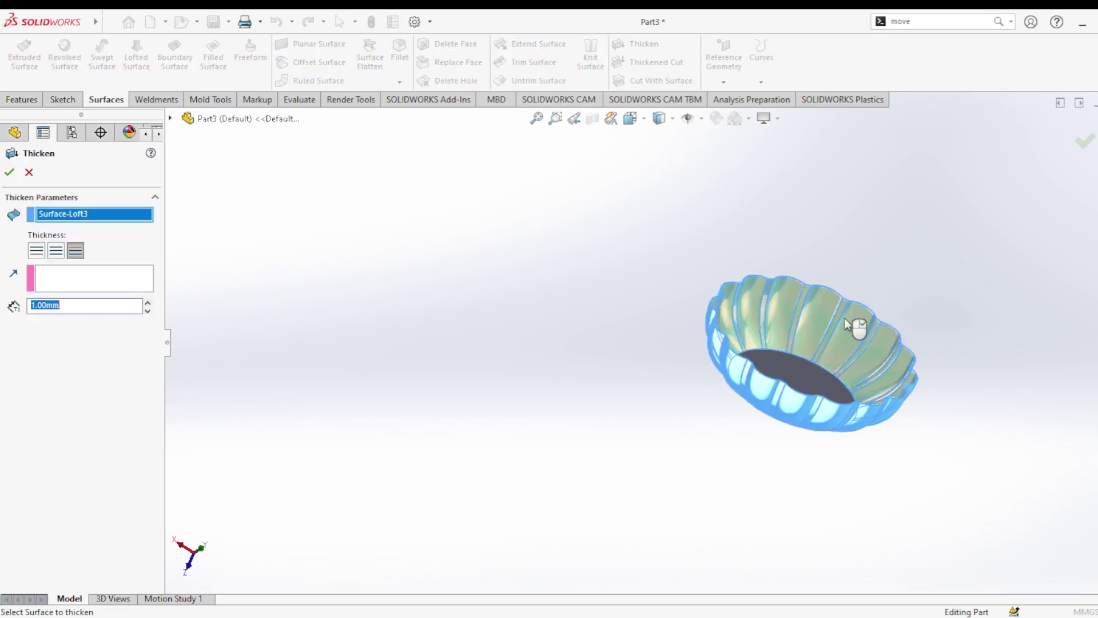
middle_drag(868, 336, 832, 315)
scroll(831, 313, down, 3)
scroll(829, 307, down, 4)
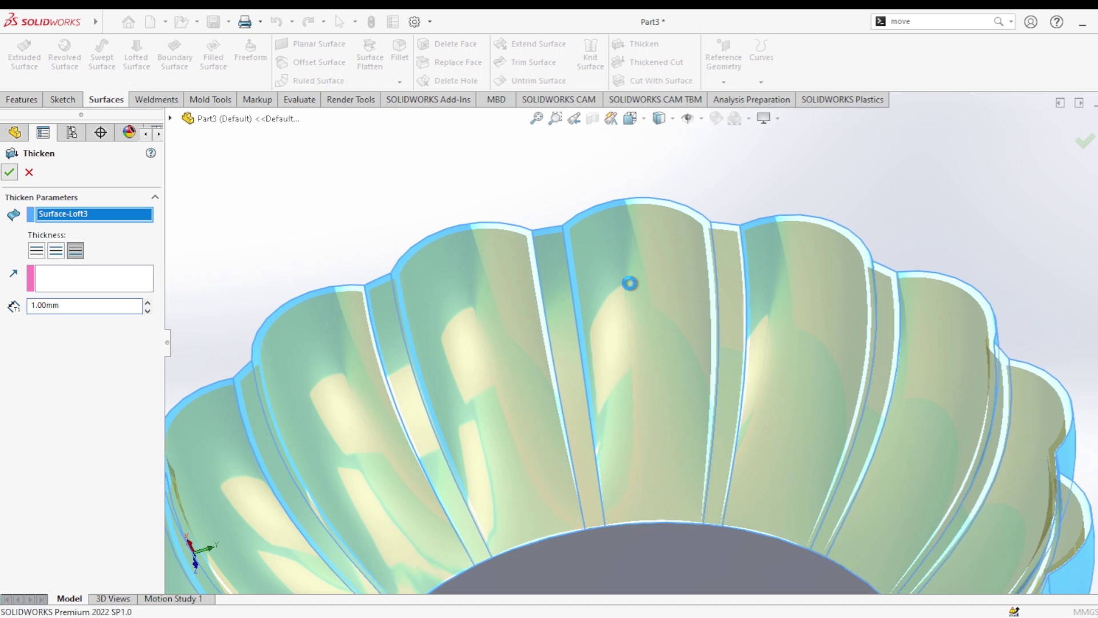
scroll(630, 283, up, 5)
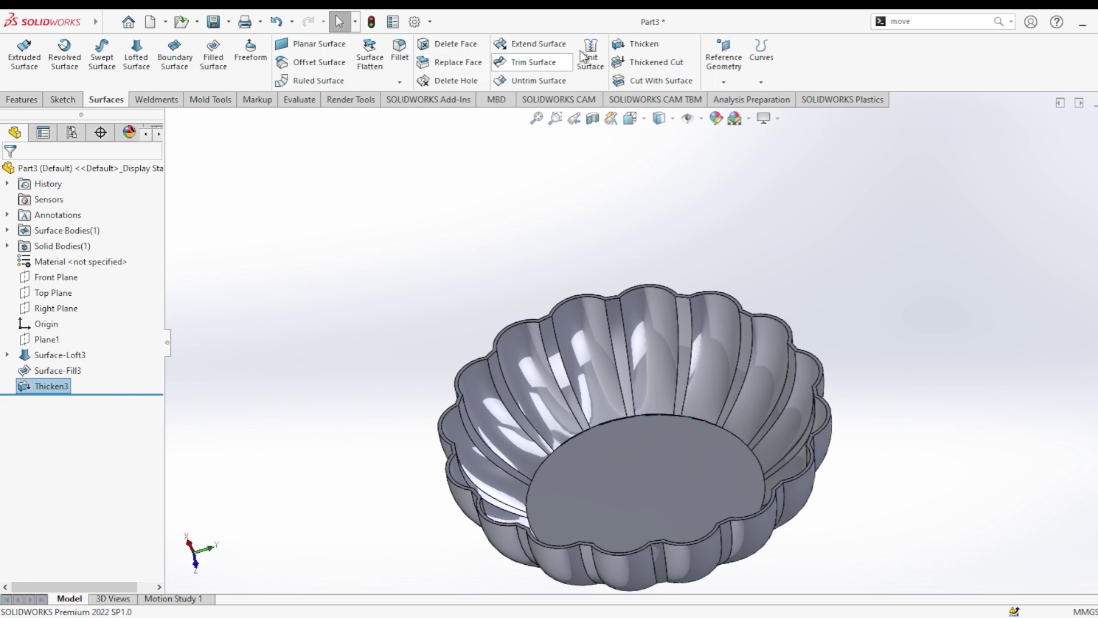
Thicken Surface-Fill3 1.00 mm to one side, merged into the walls as Thicken4
click(641, 44)
click(616, 505)
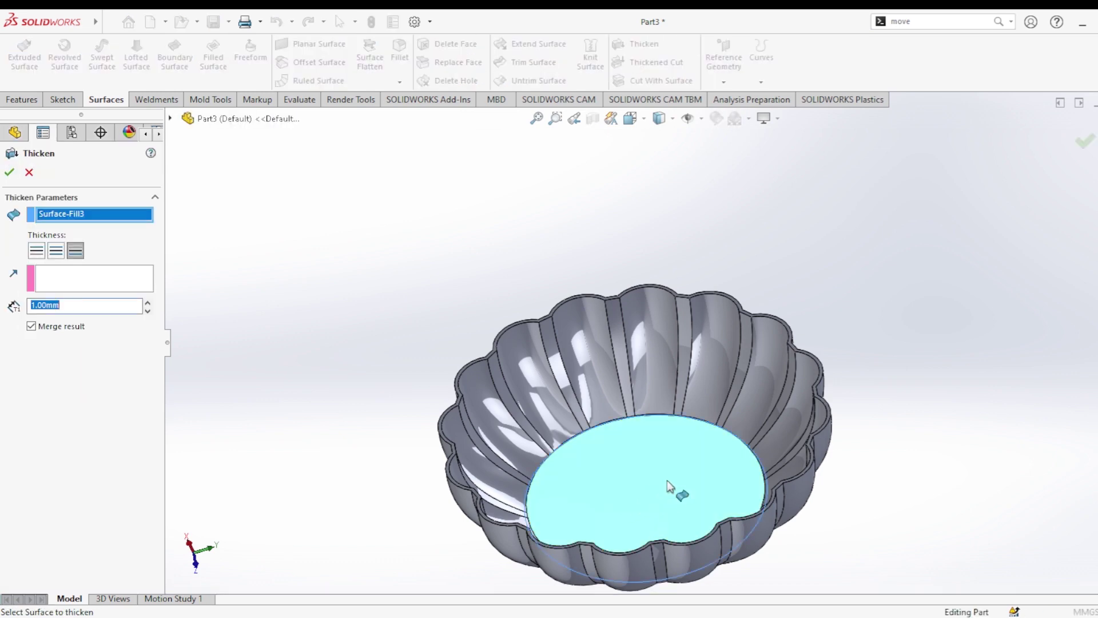
middle_drag(679, 489, 686, 319)
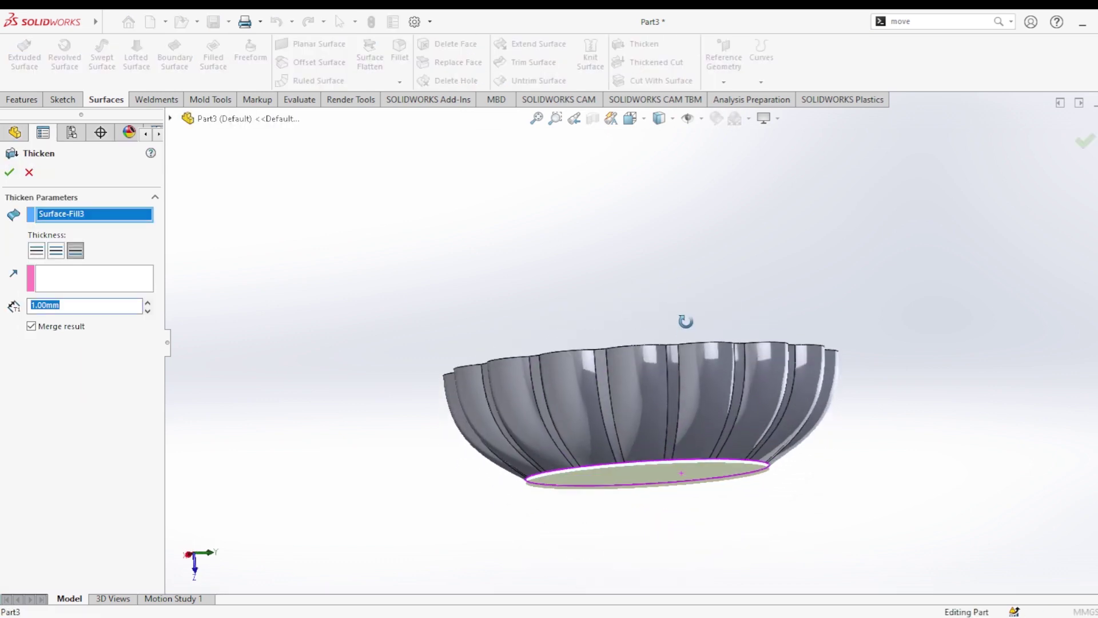
click(37, 252)
mouse_move(404, 353)
middle_down()
mouse_move(380, 541)
mouse_move(409, 518)
mouse_move(421, 471)
middle_up()
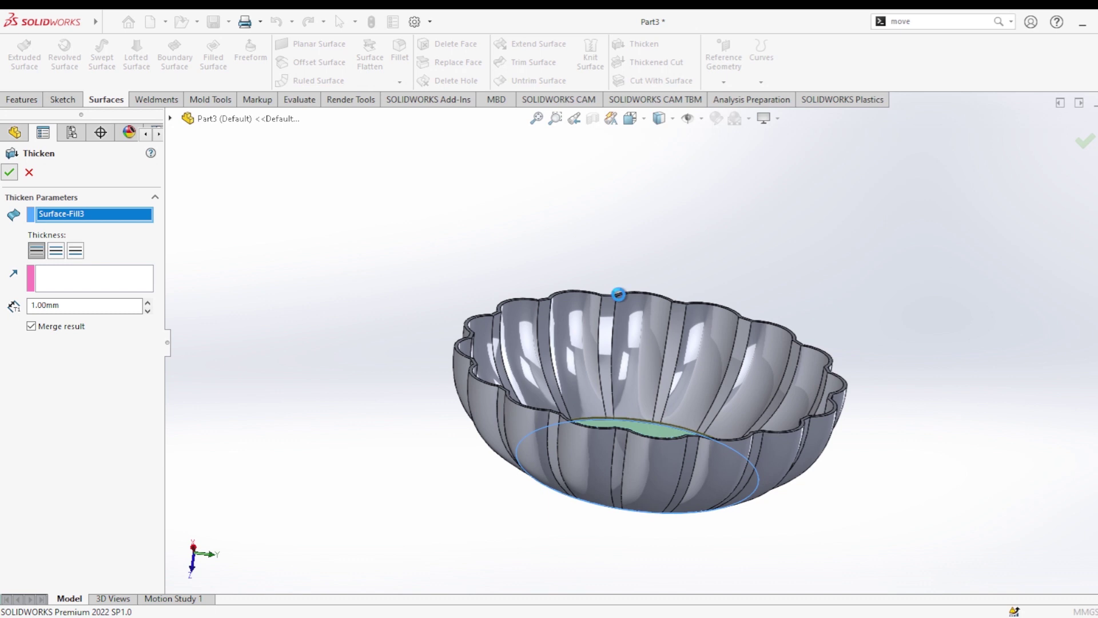
key(Return)
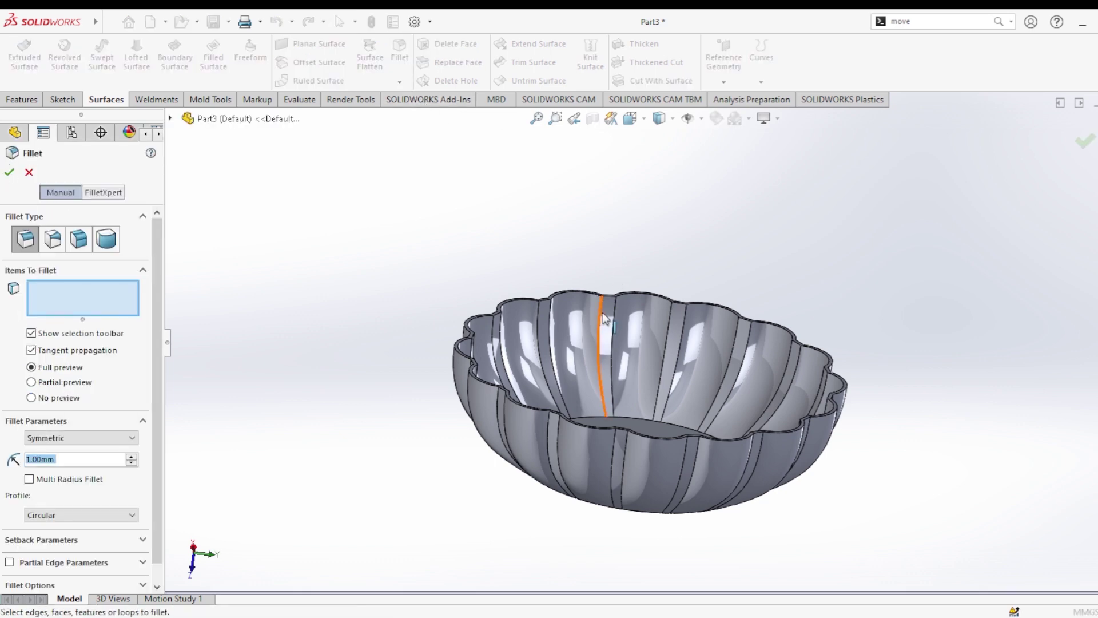
Fillet the bowl's scalloped top rim edge with a 1 mm radius, creating Fillet2
scroll(572, 286, down, 3)
scroll(569, 289, down, 4)
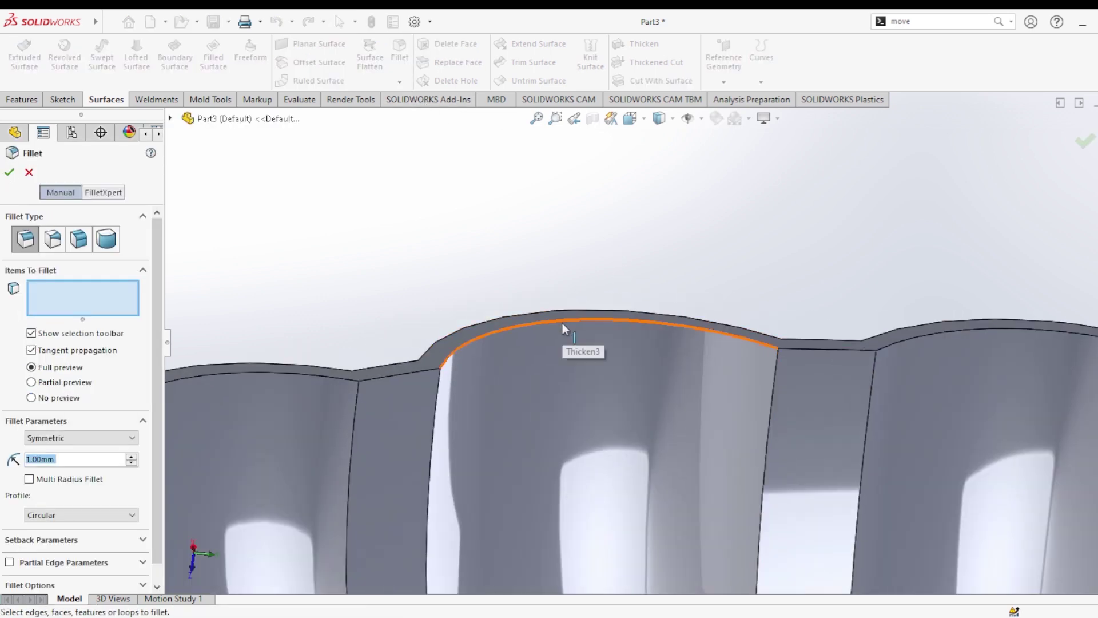
click(562, 323)
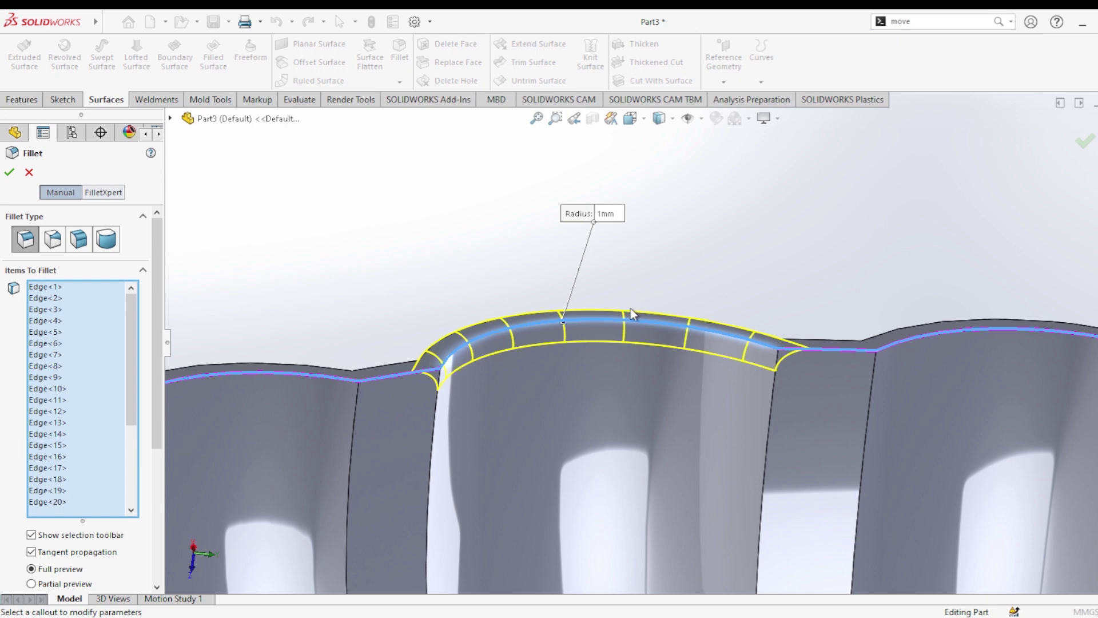
scroll(630, 309, up, 2)
scroll(631, 309, up, 2)
scroll(629, 314, up, 3)
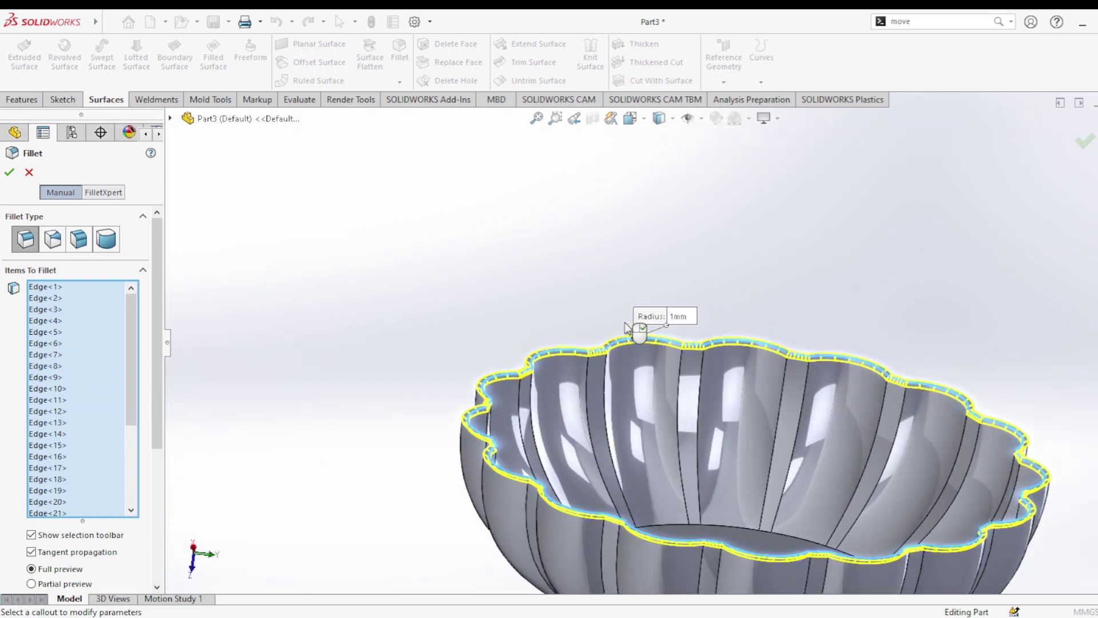
click(10, 173)
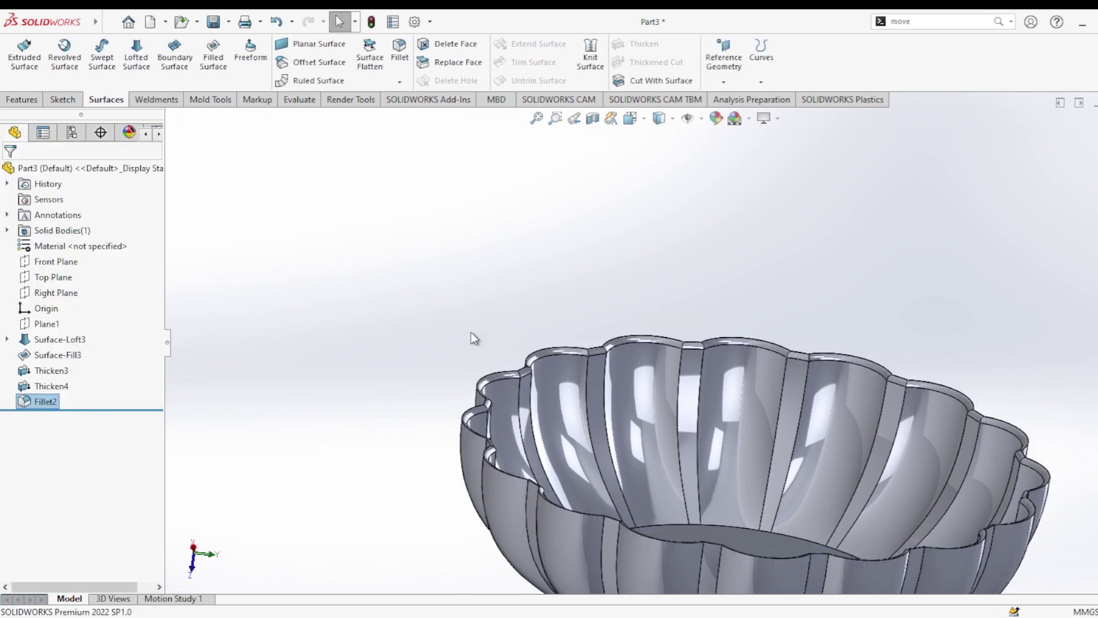
scroll(522, 385, up, 3)
Sketch two concentric circles on the bowl's bottom face, centred at the origin
mouse_move(522, 385)
middle_down()
mouse_move(681, 325)
mouse_move(695, 149)
middle_up()
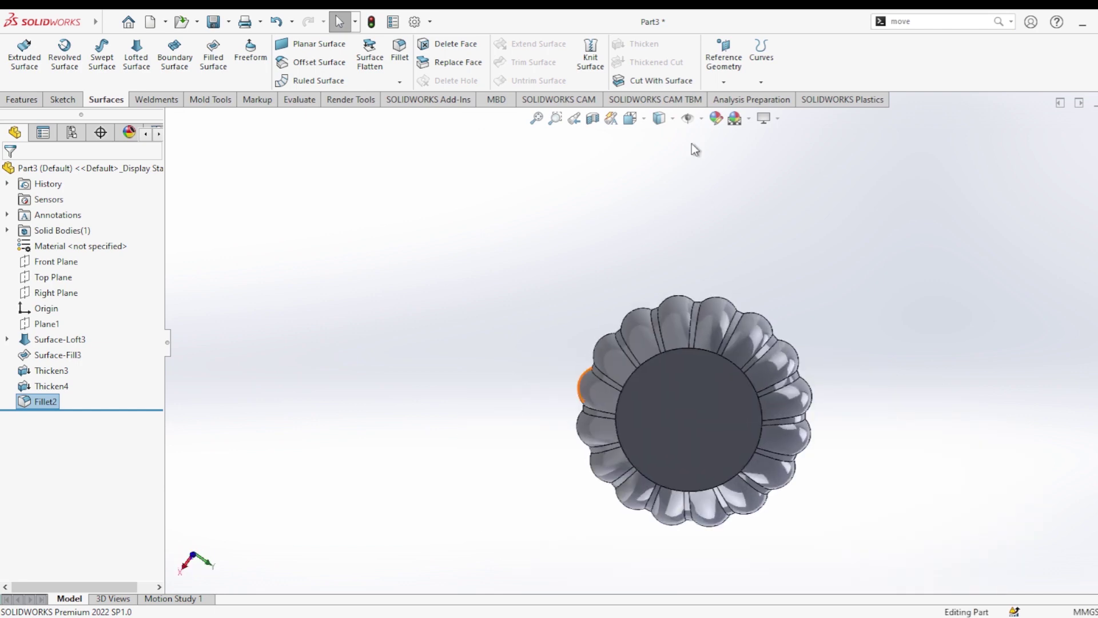
click(672, 443)
click(706, 292)
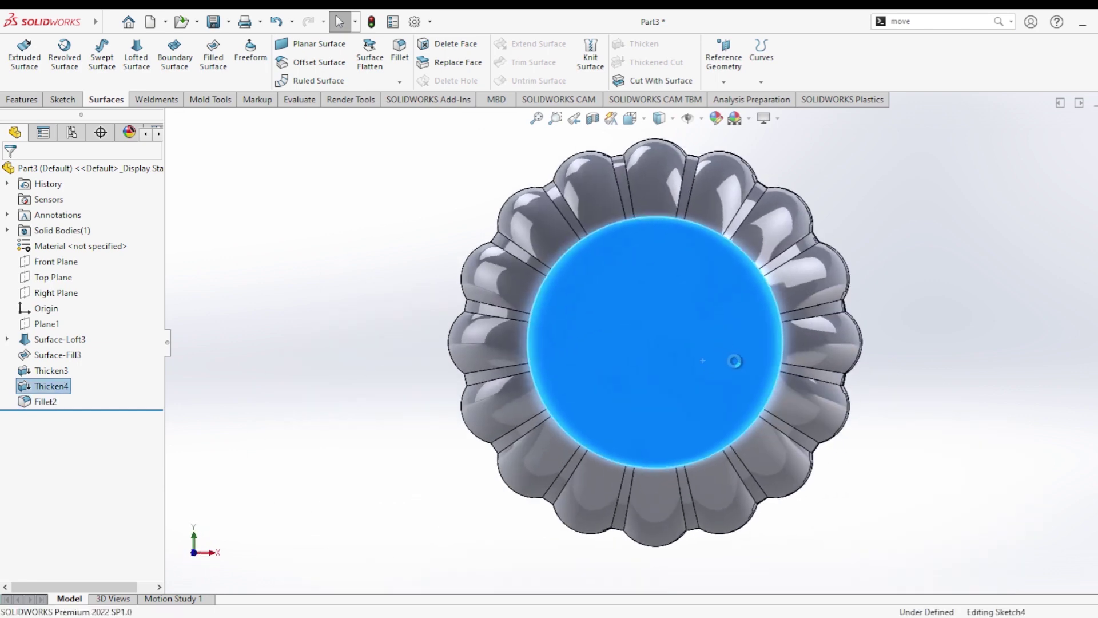
scroll(877, 236, down, 4)
scroll(831, 254, up, 3)
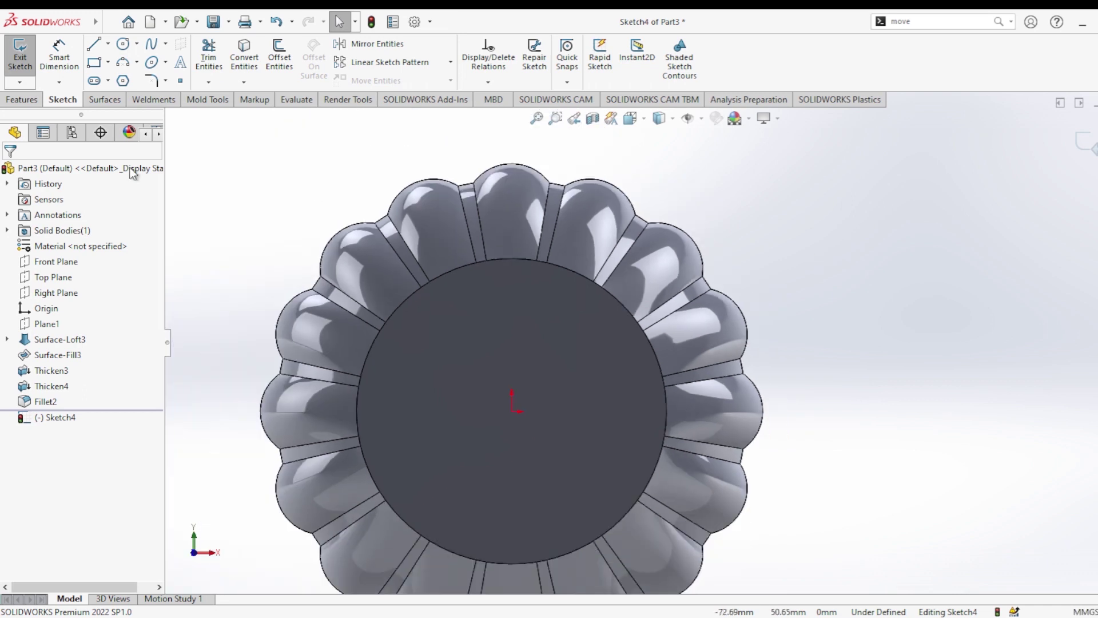
click(125, 45)
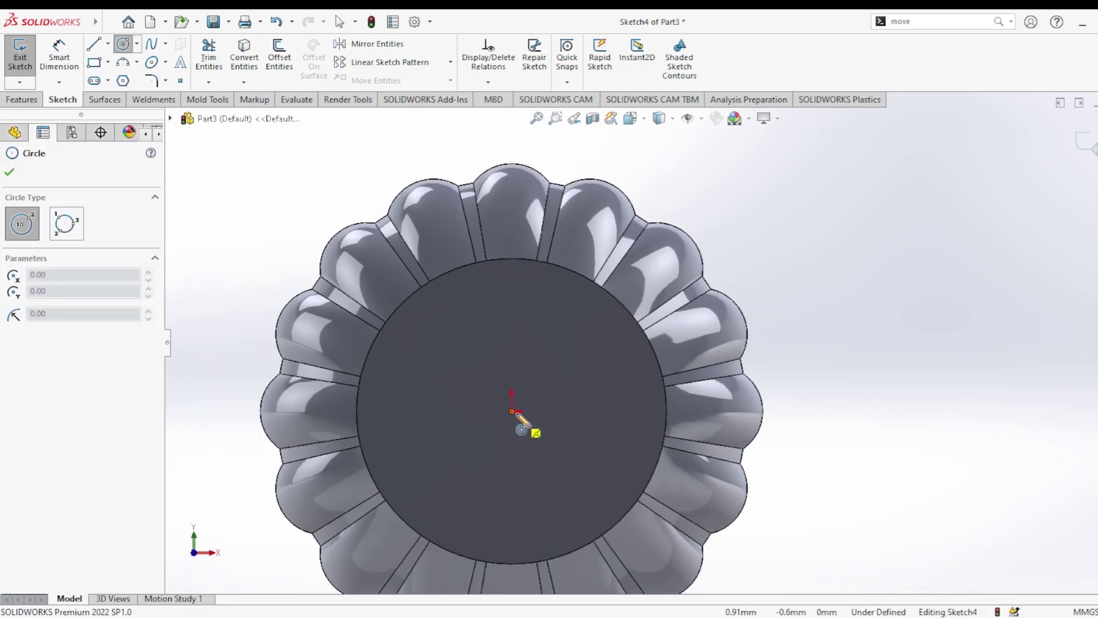
click(515, 411)
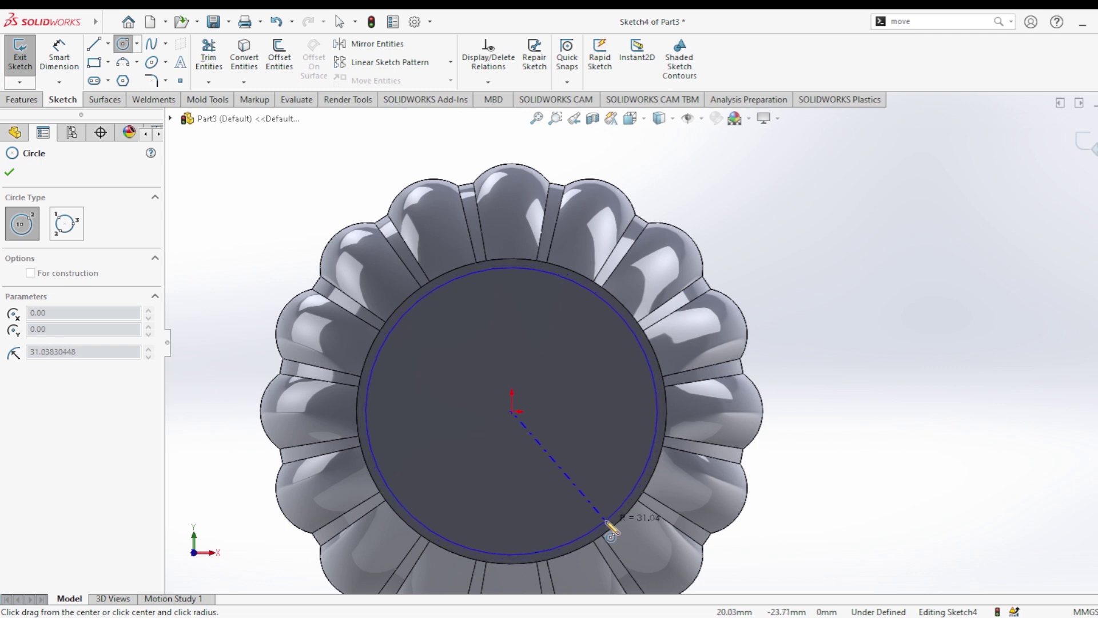
click(609, 530)
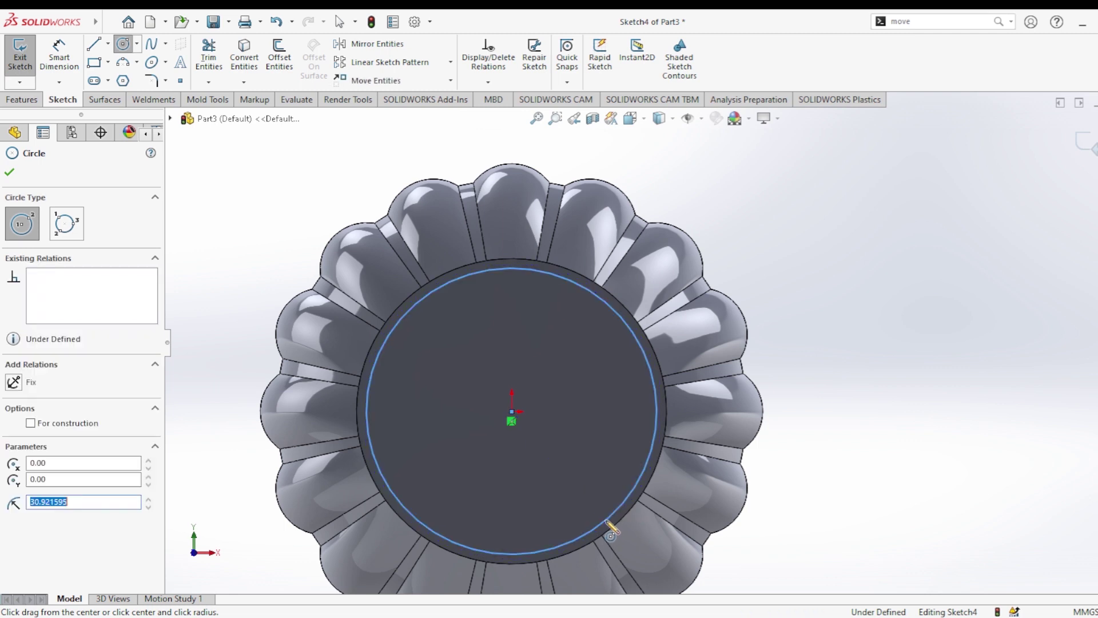
click(512, 411)
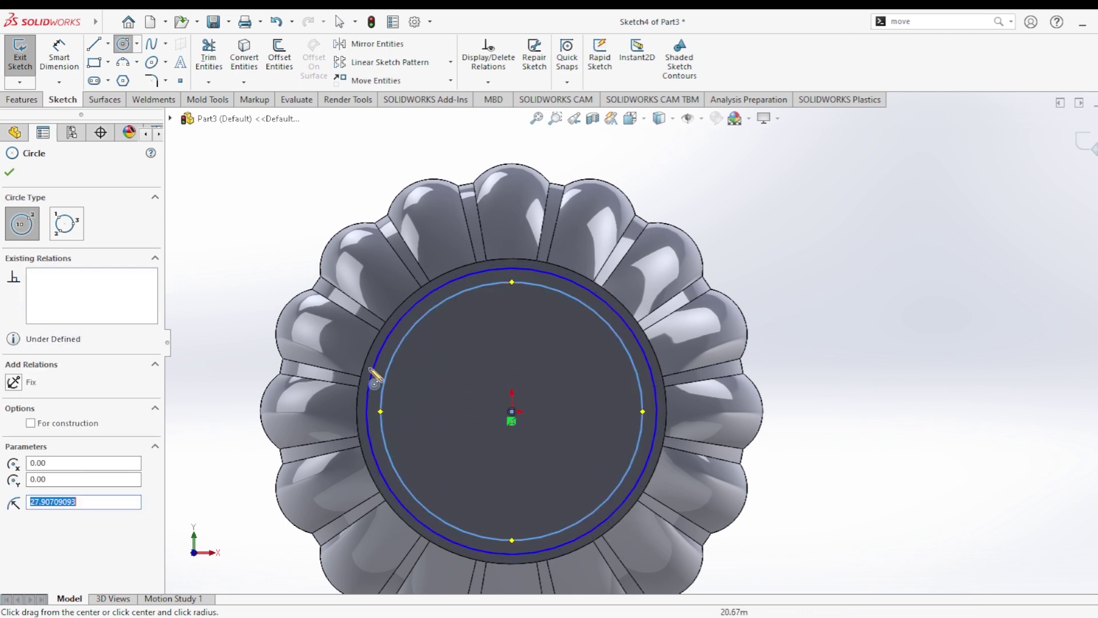
key(Escape)
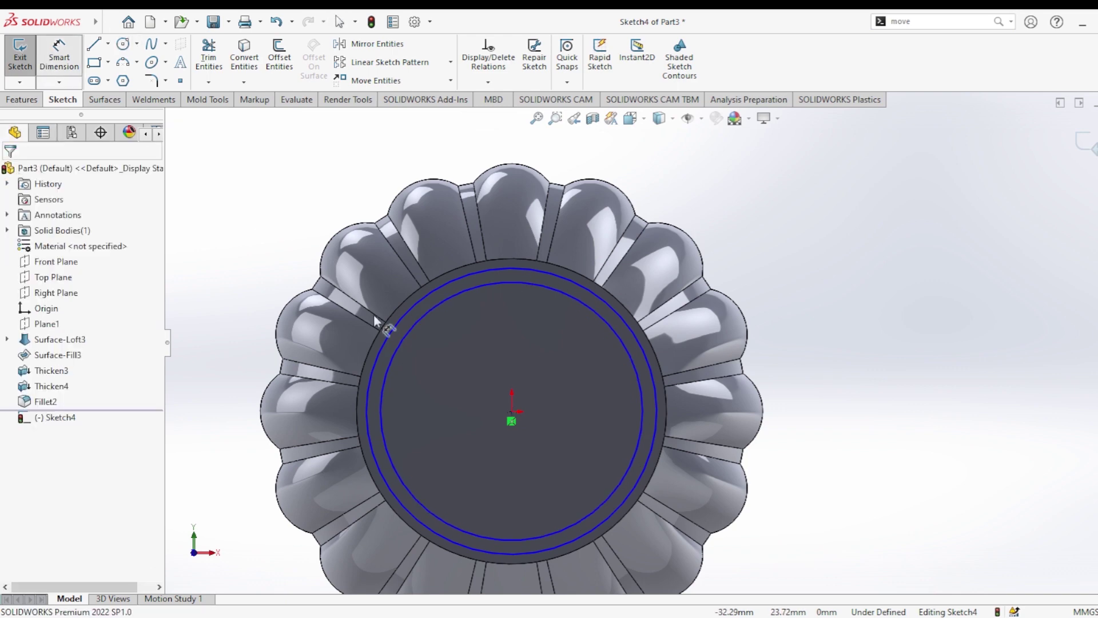
Dimension the outer circle to Ø60 and the inner circle to Ø52
key(d)
click(395, 331)
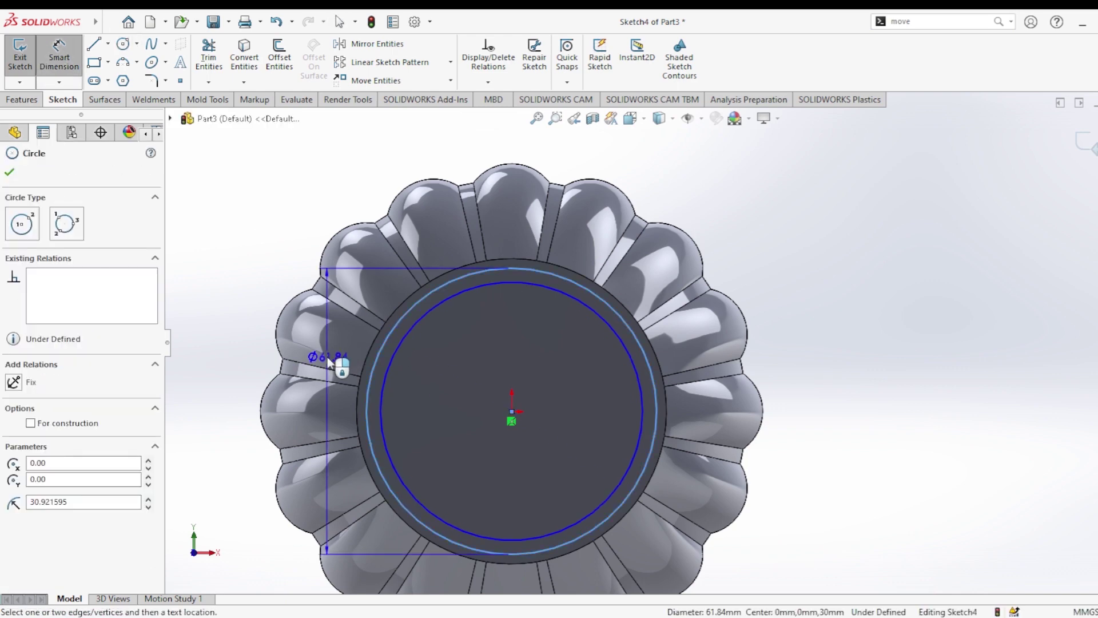
click(331, 359)
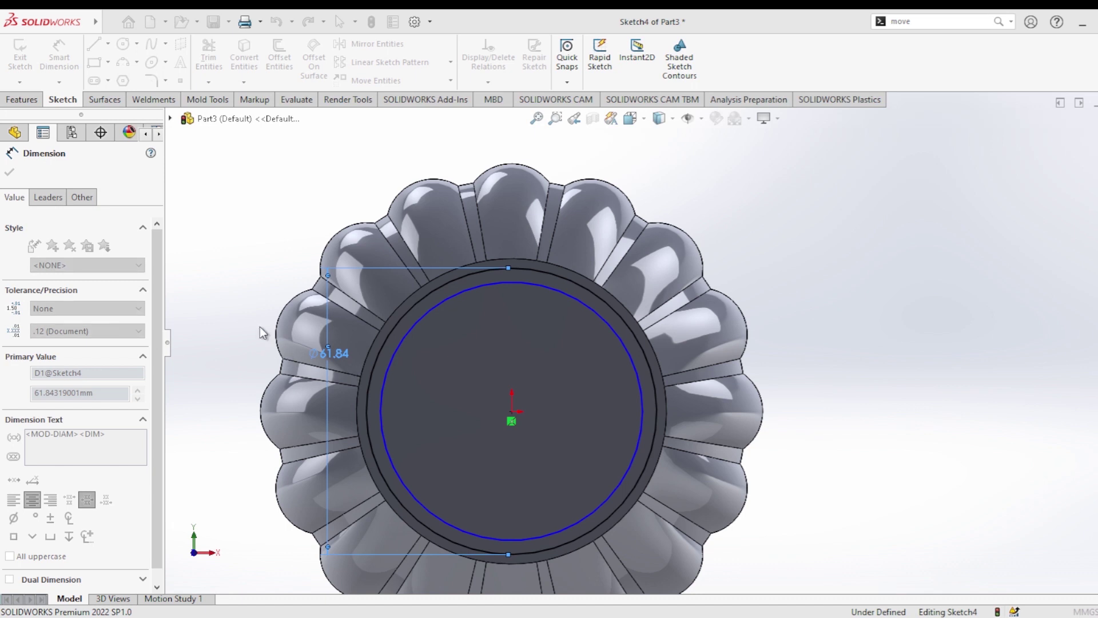
text(60)
key(Return)
click(407, 334)
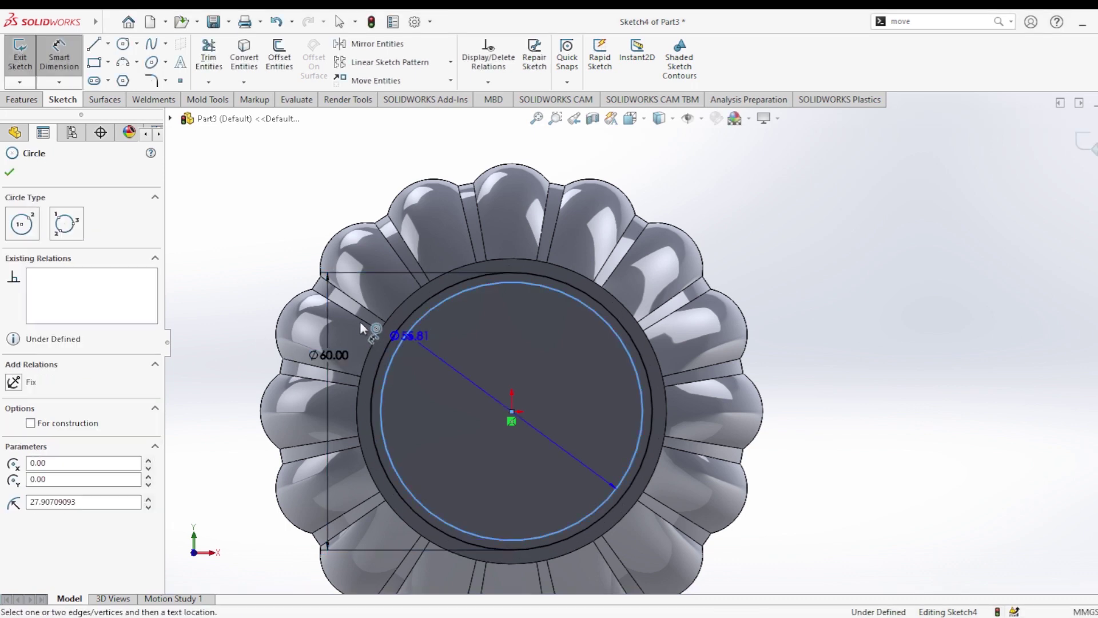
click(350, 330)
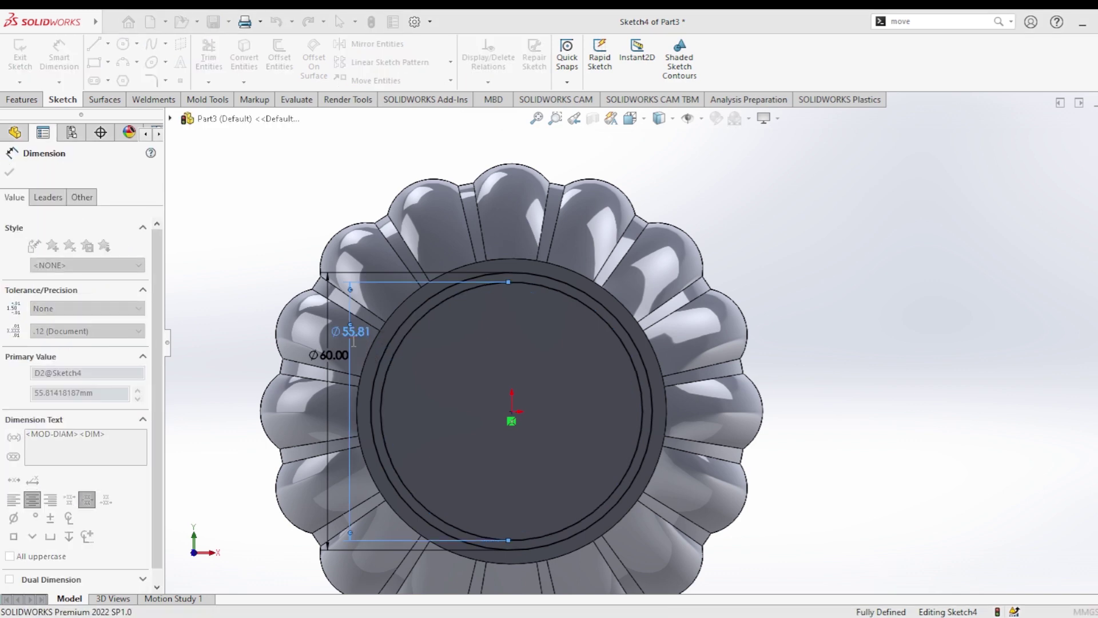
text(52)
key(Return)
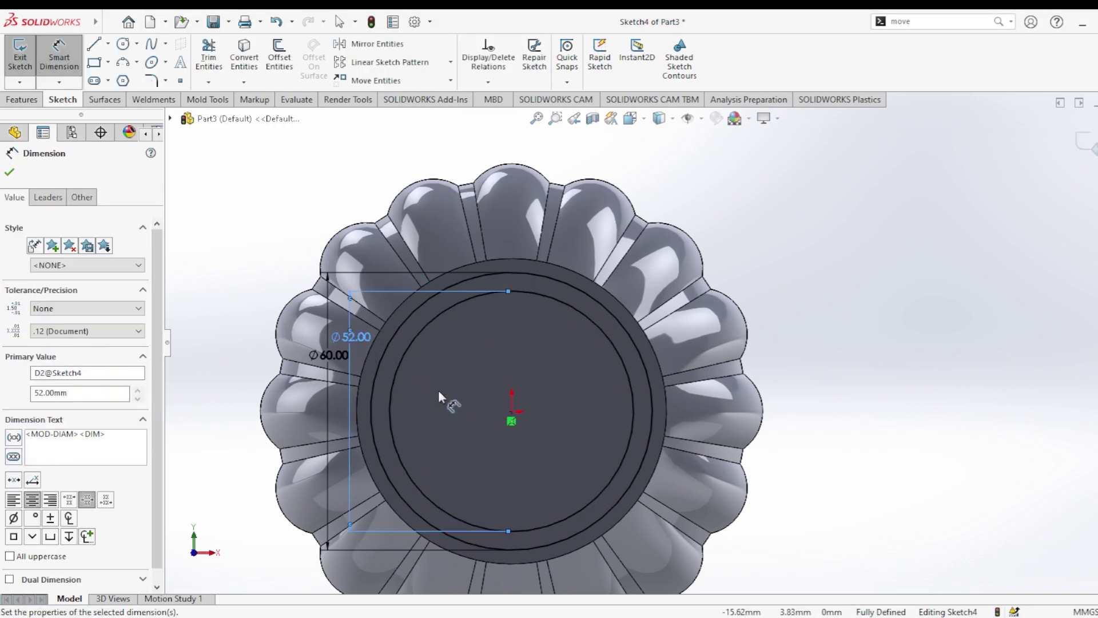
click(9, 175)
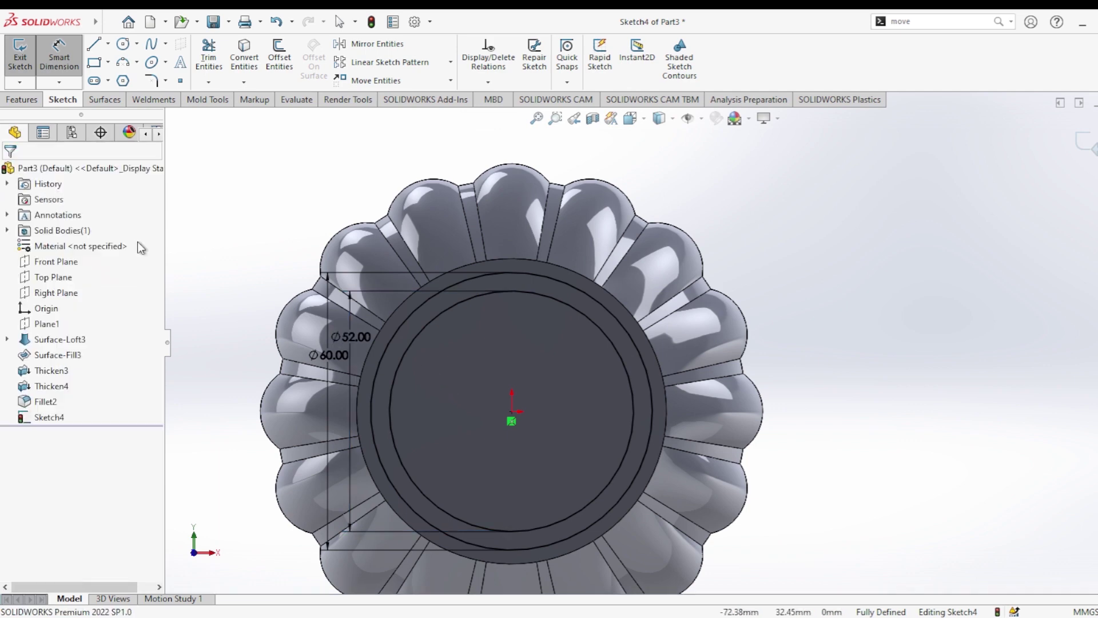
Extrude the Ø60/Ø52 ring 3.00 mm from the base as Boss-Extrude2
click(30, 100)
click(26, 60)
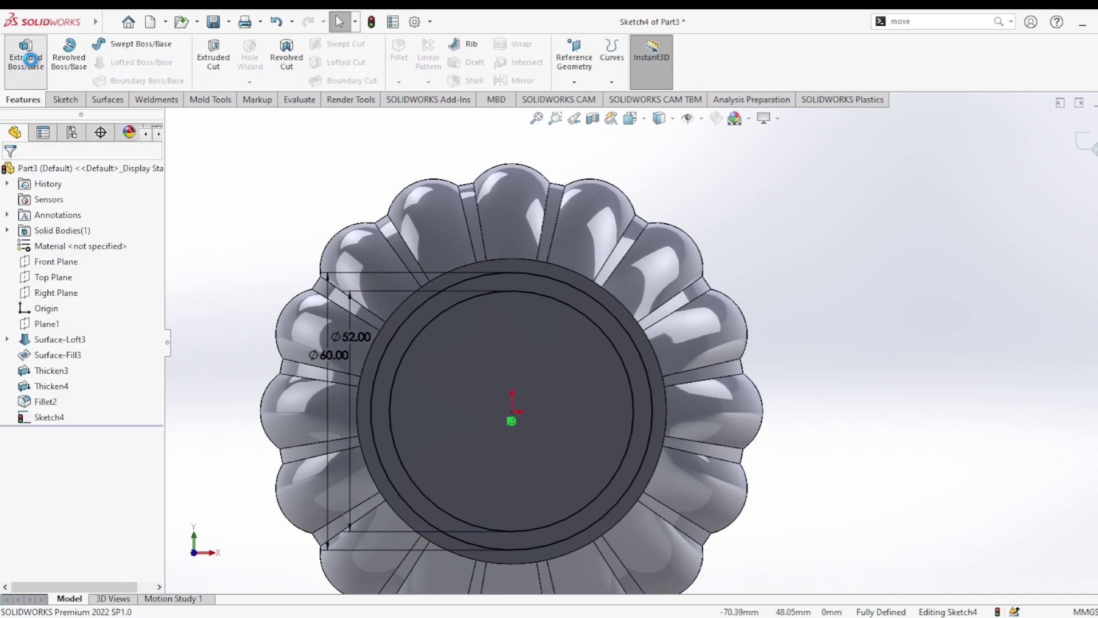
mouse_move(517, 367)
middle_down()
mouse_move(591, 336)
mouse_move(622, 350)
mouse_move(612, 379)
mouse_move(579, 357)
mouse_move(457, 366)
middle_up()
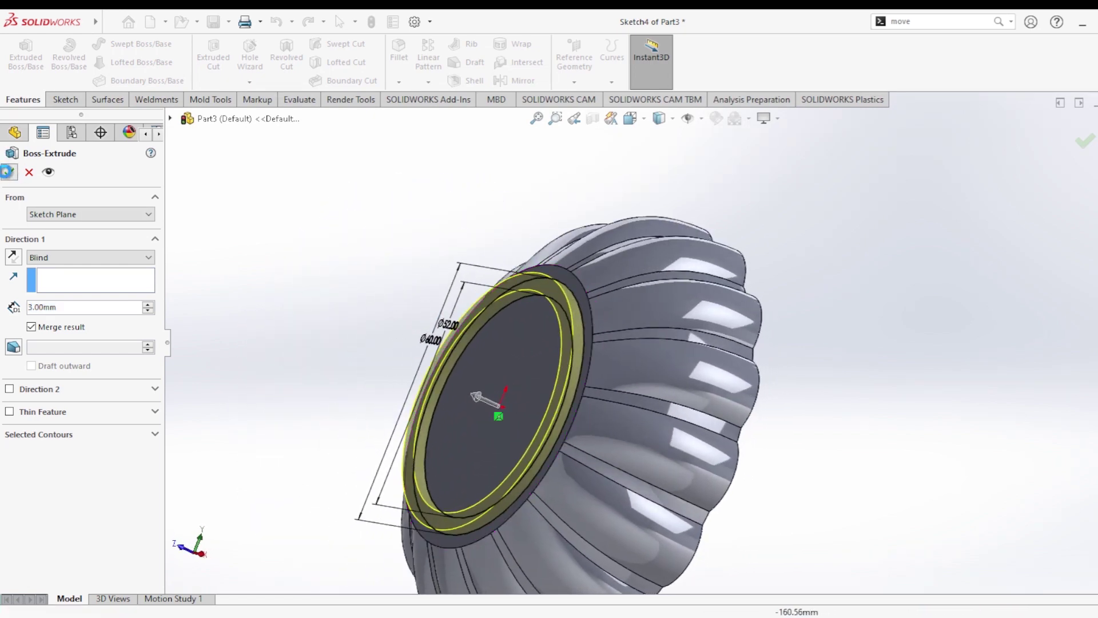
click(9, 172)
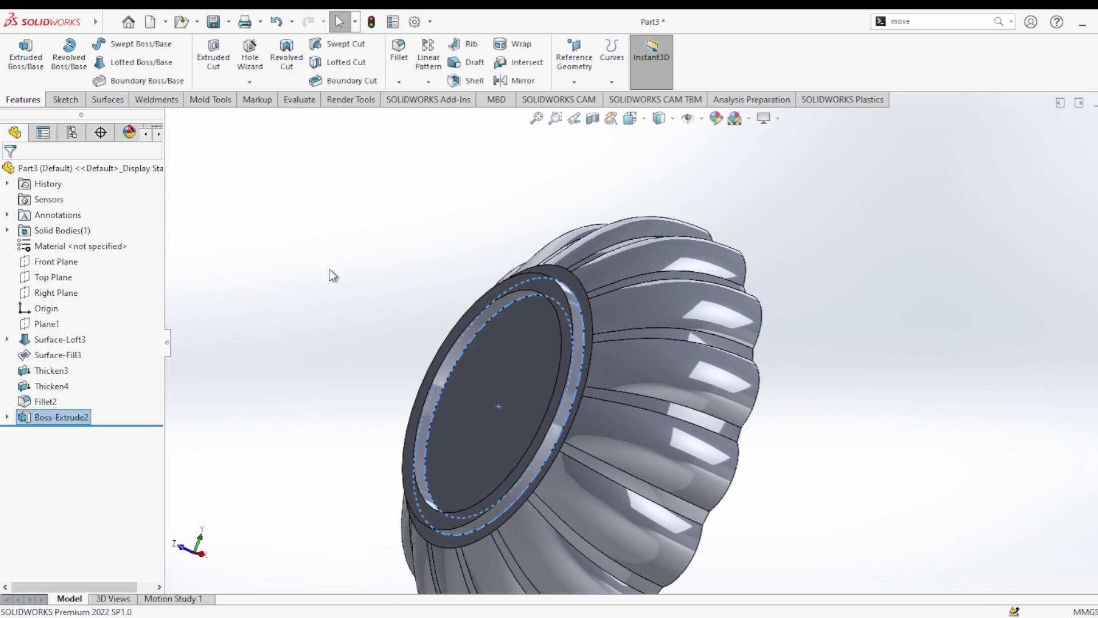
click(333, 272)
key(ctrl+1)
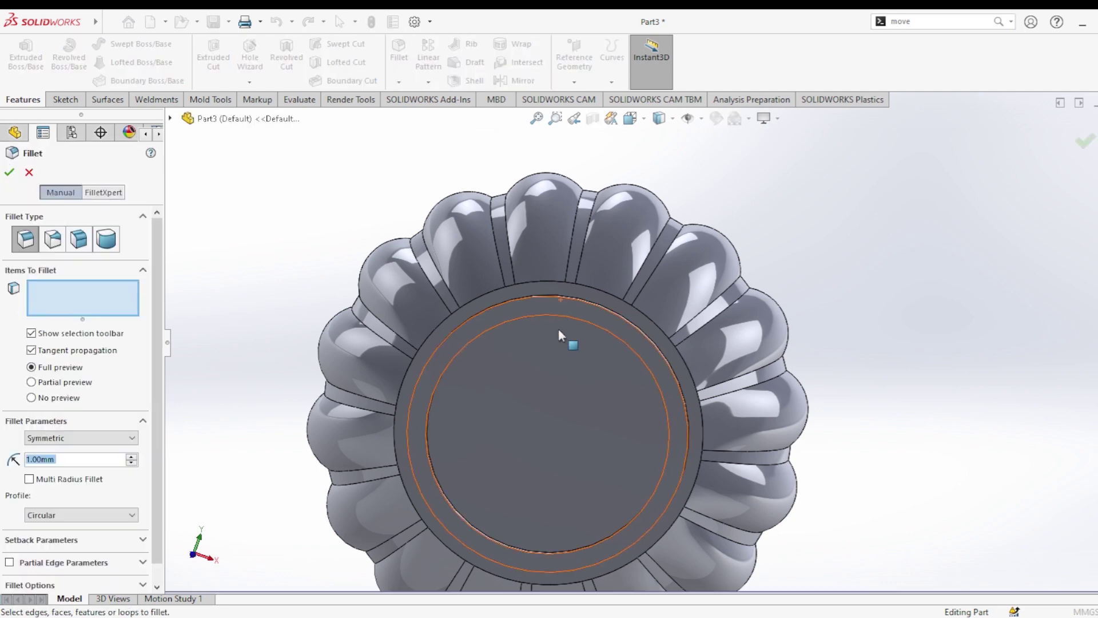
Select the four circular edges of the foot ring for filleting
middle_drag(564, 320, 533, 296)
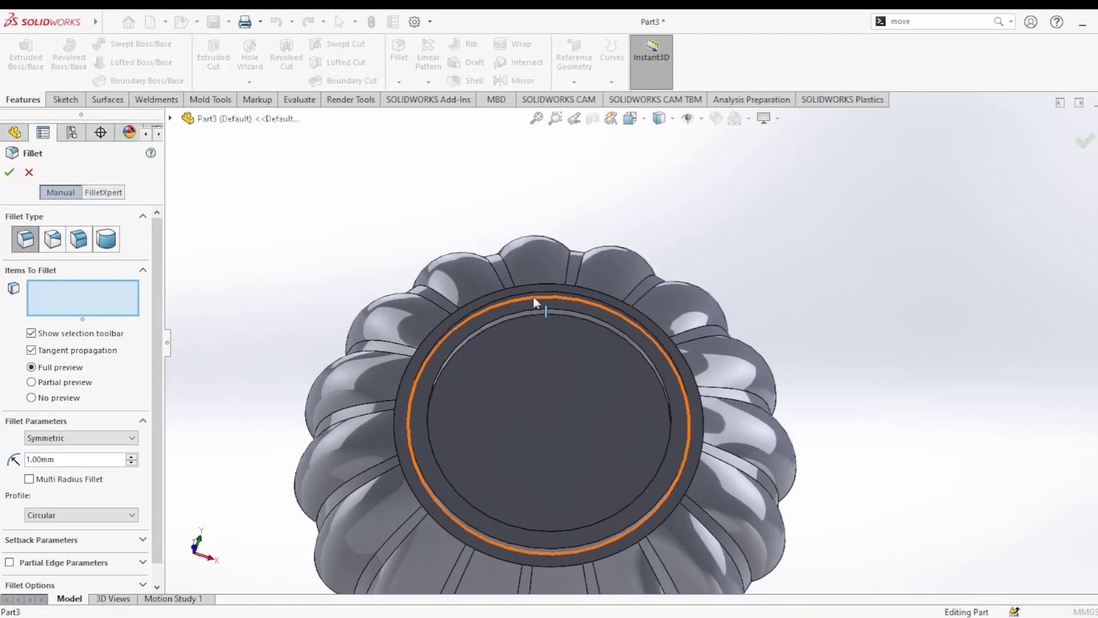
click(542, 320)
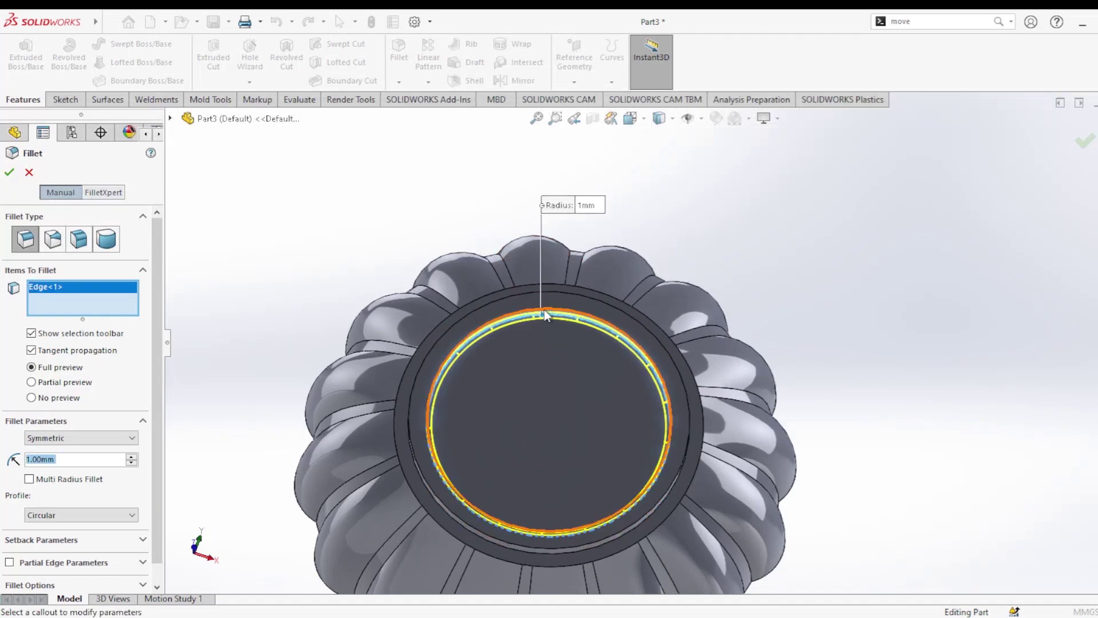
click(550, 304)
middle_drag(550, 304, 555, 290)
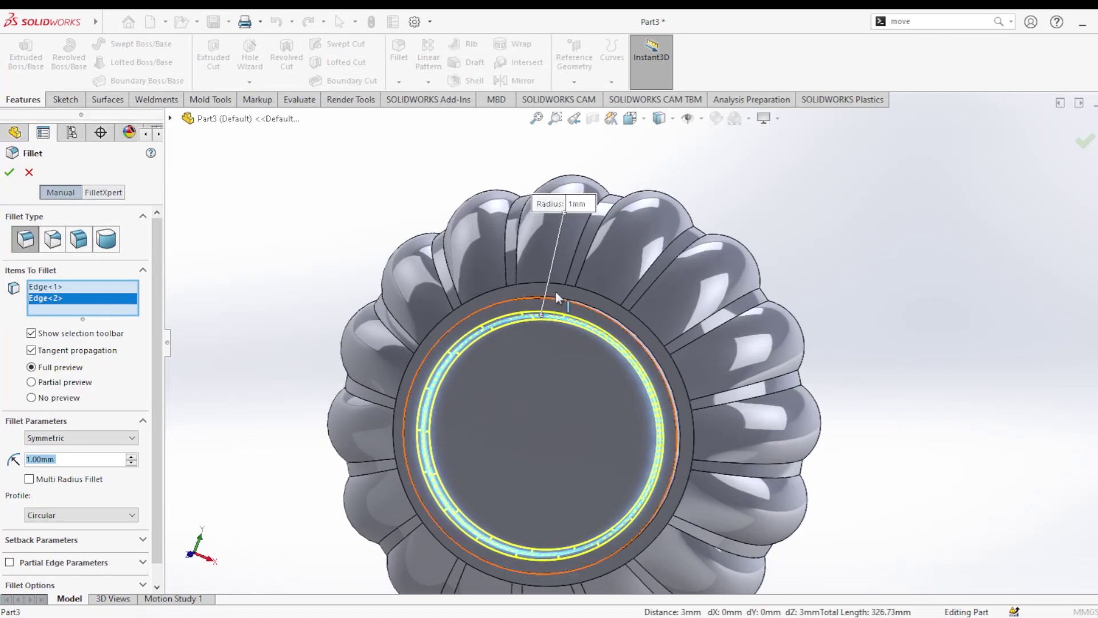
click(560, 300)
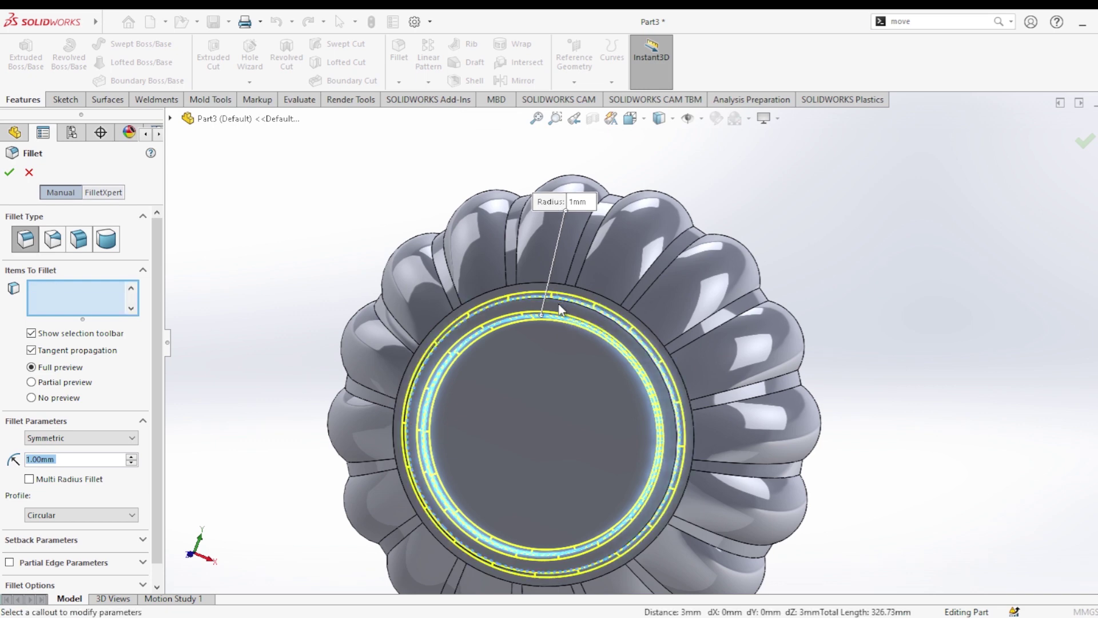
scroll(563, 306, down, 3)
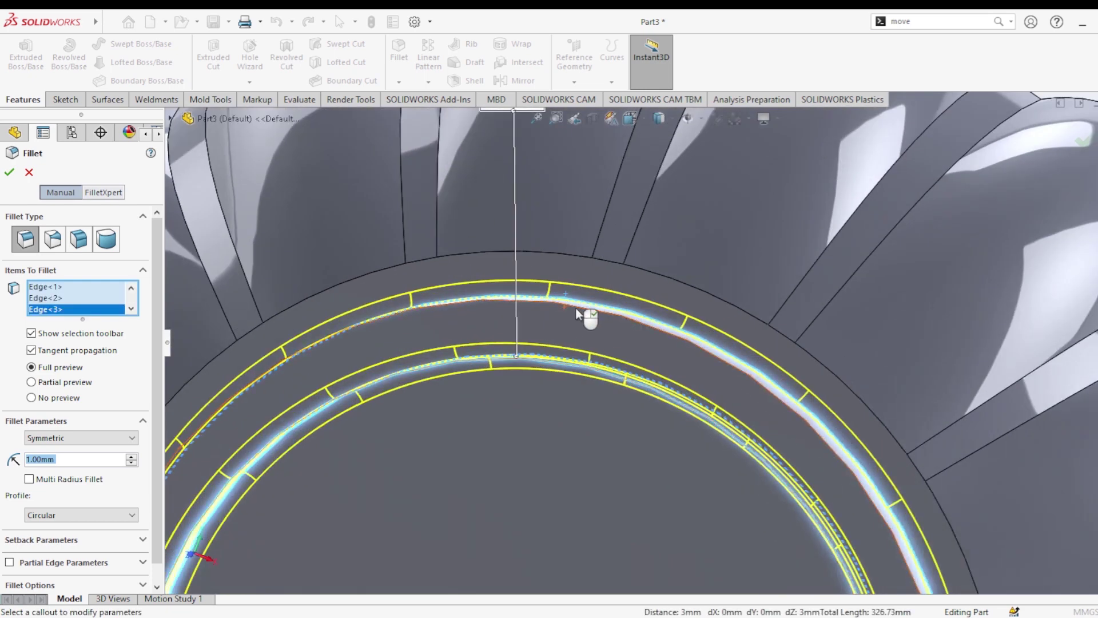
click(592, 297)
scroll(595, 300, up, 5)
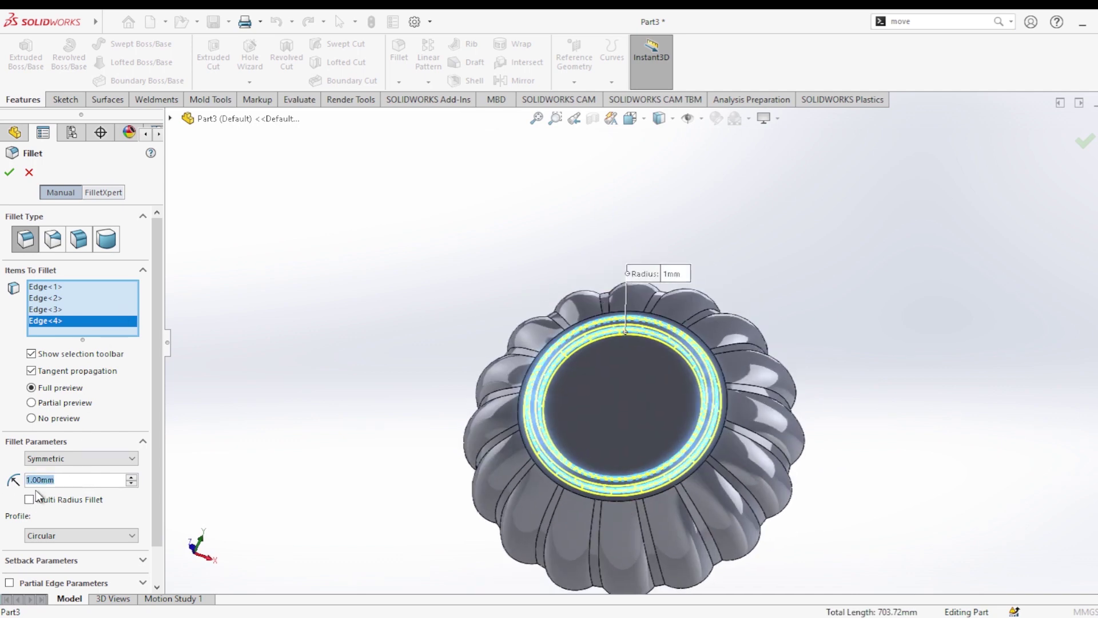
Set the foot-ring fillet radius to 1.50 mm and accept it as Fillet3
text(2)
key(Return)
mouse_move(479, 345)
middle_down()
mouse_move(572, 320)
mouse_move(661, 316)
mouse_move(647, 326)
middle_up()
scroll(605, 319, down, 3)
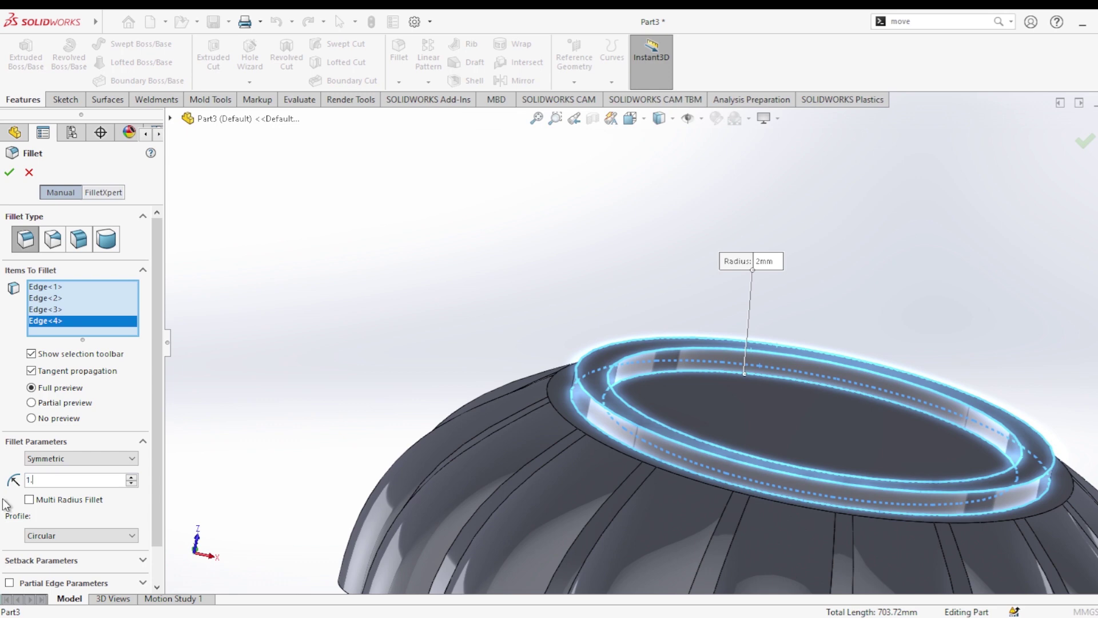
key(Return)
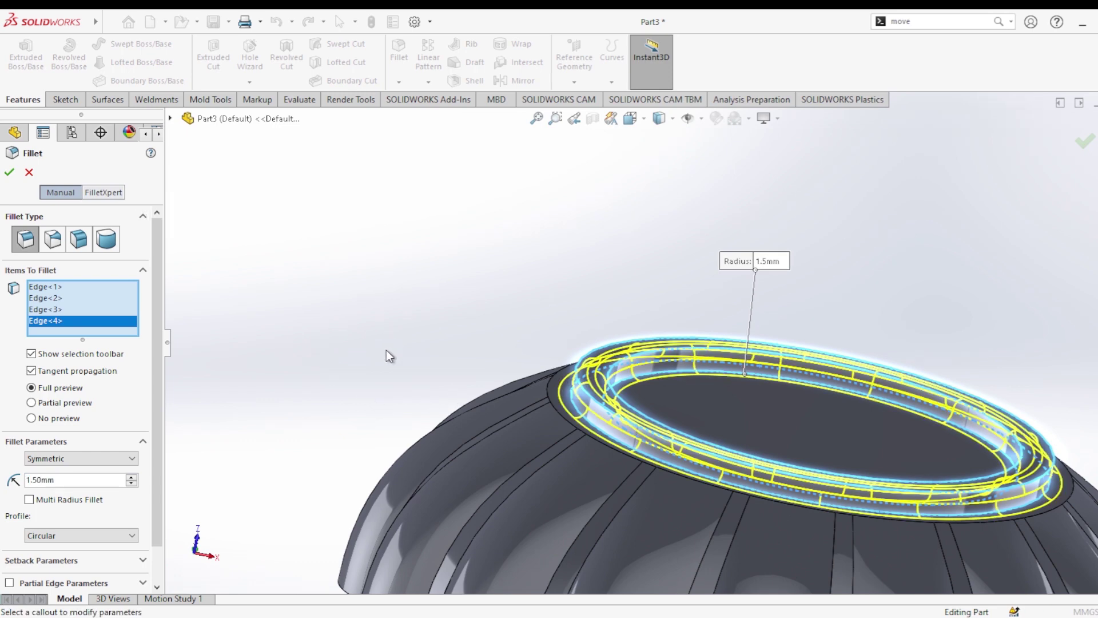
middle_drag(386, 351, 369, 385)
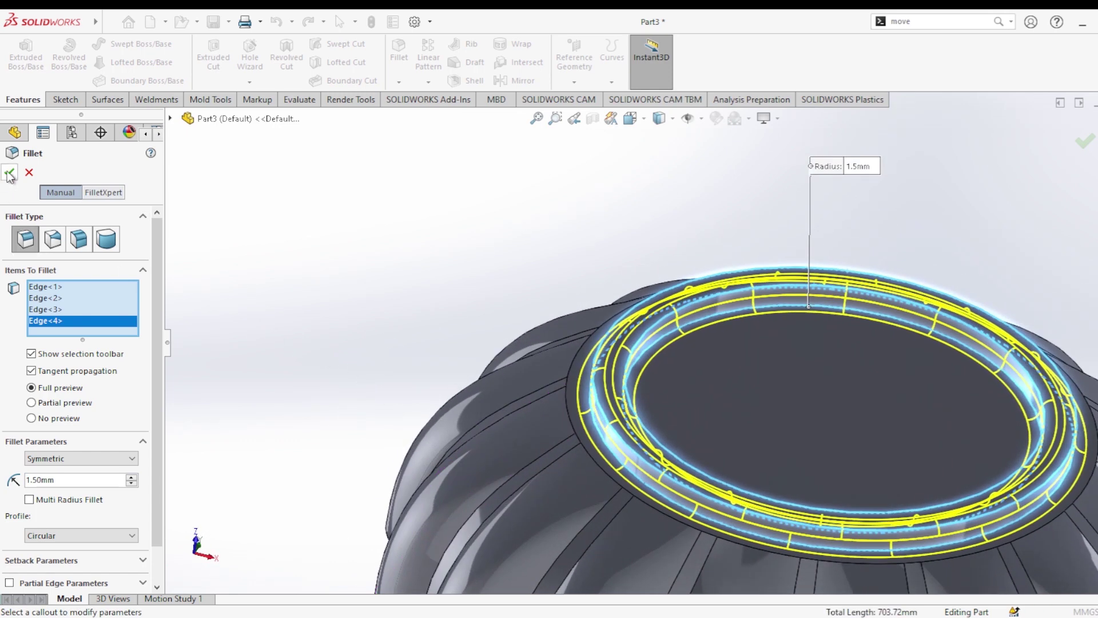
click(9, 173)
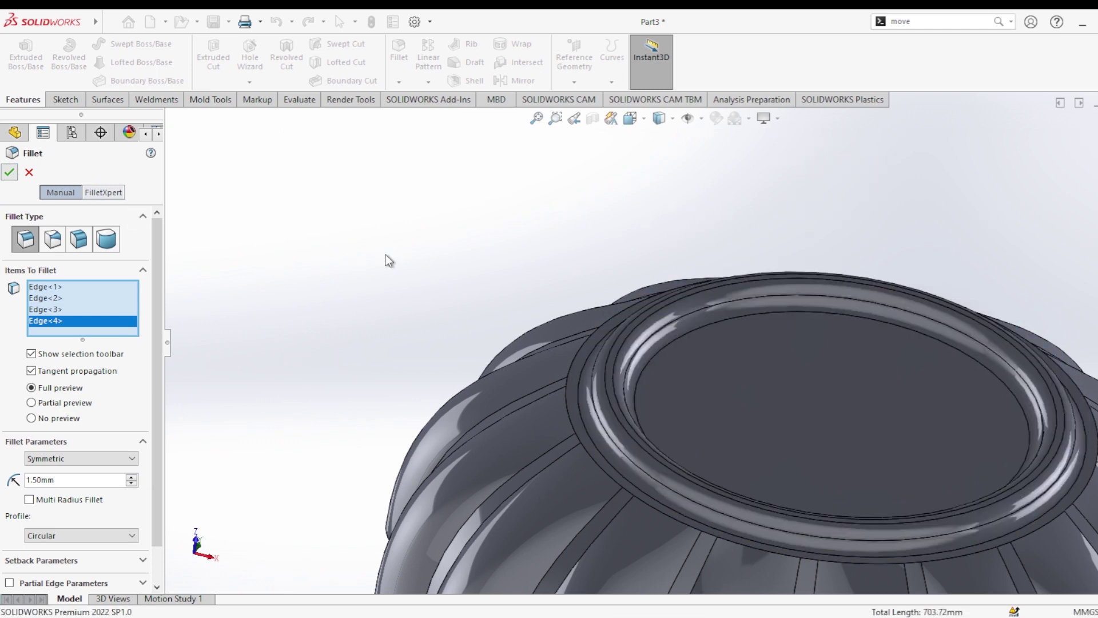
Apply the reflective green glass appearance to the bowl and use Shaded display
key(z)
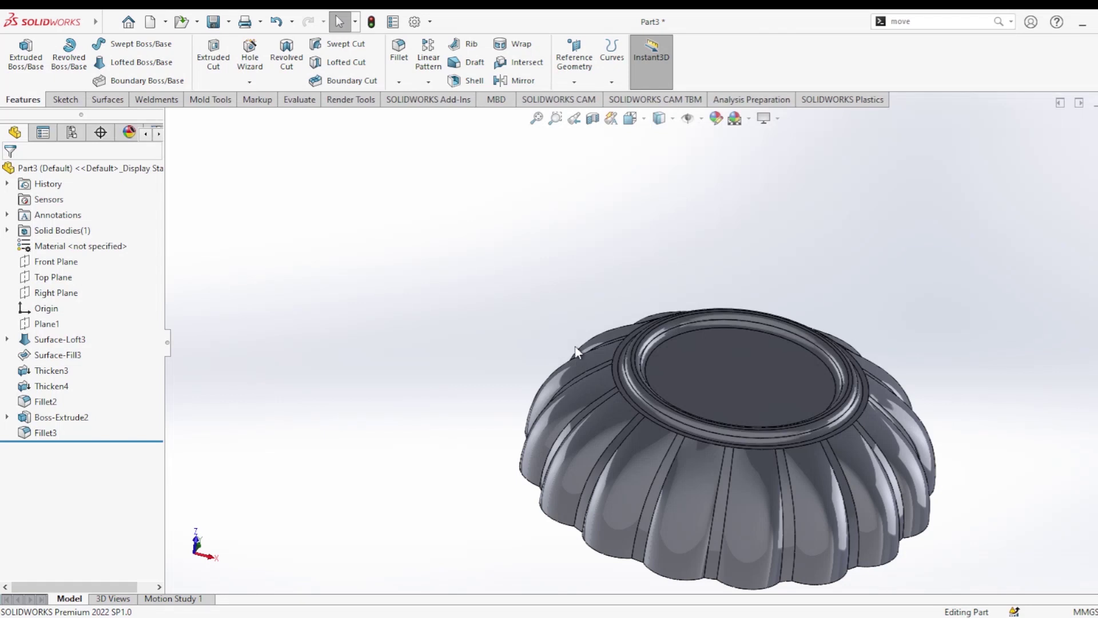
mouse_move(743, 375)
middle_down()
mouse_move(711, 465)
mouse_move(703, 429)
middle_up()
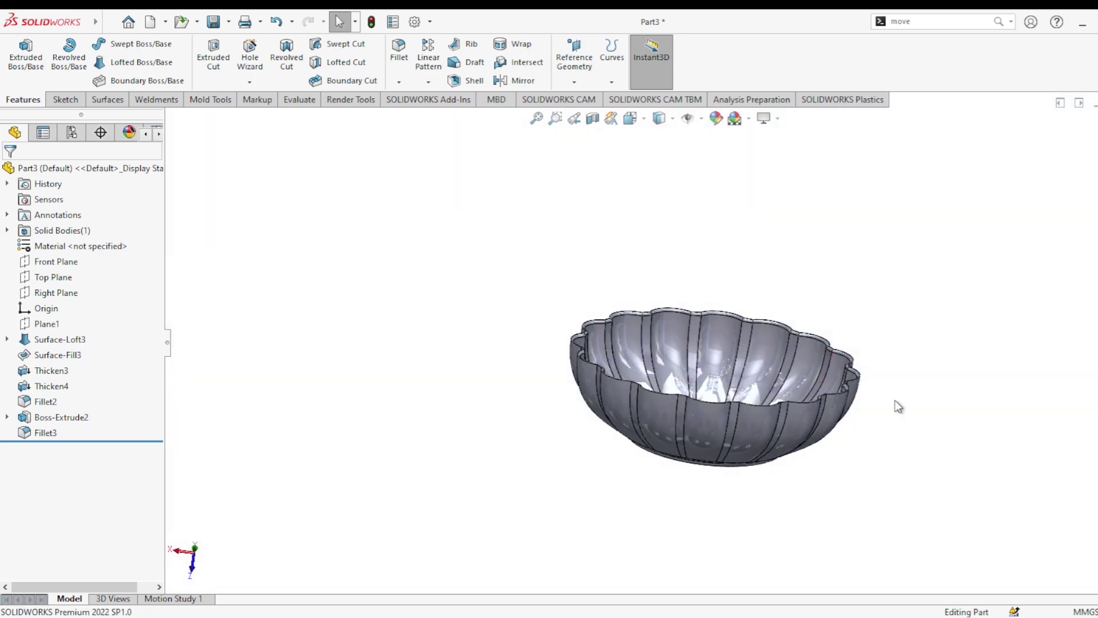
key(f)
middle_drag(755, 361, 1025, 333)
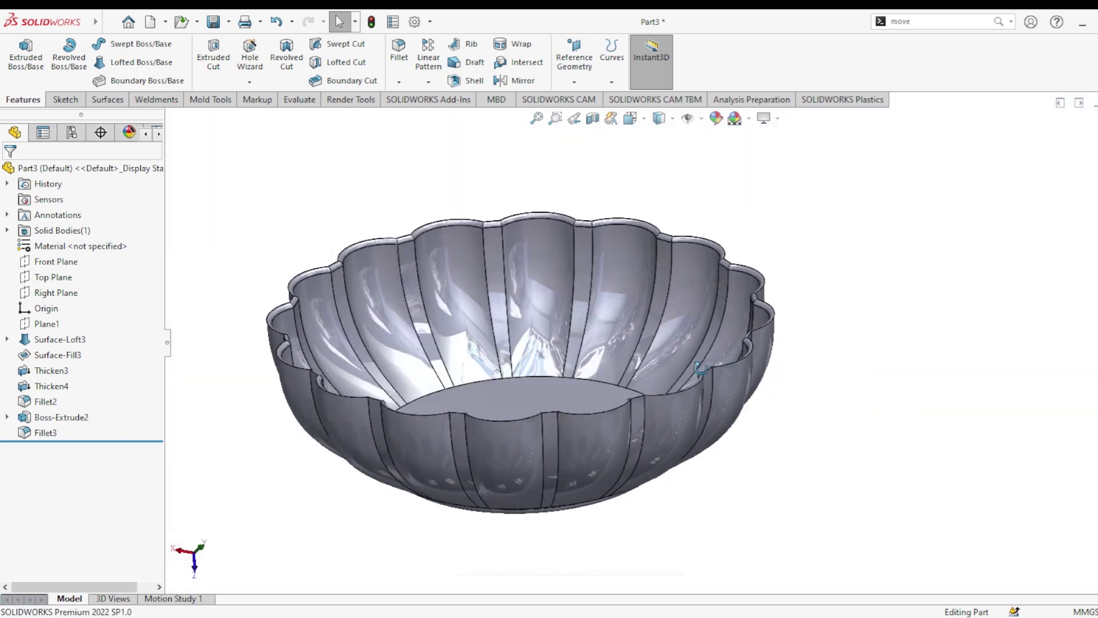
click(915, 221)
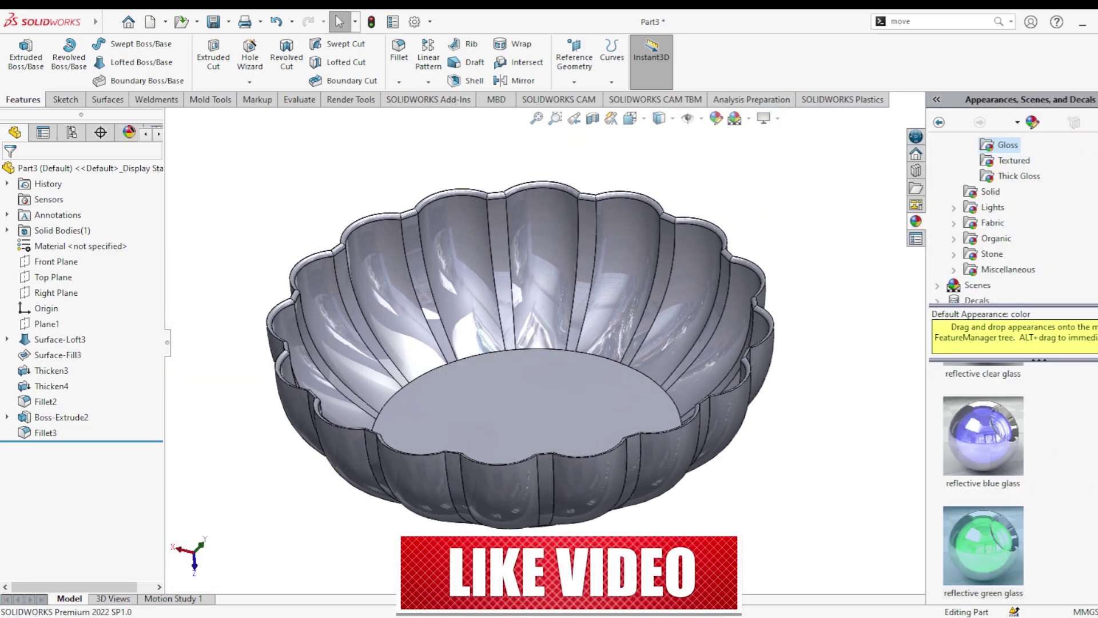
double_click(997, 529)
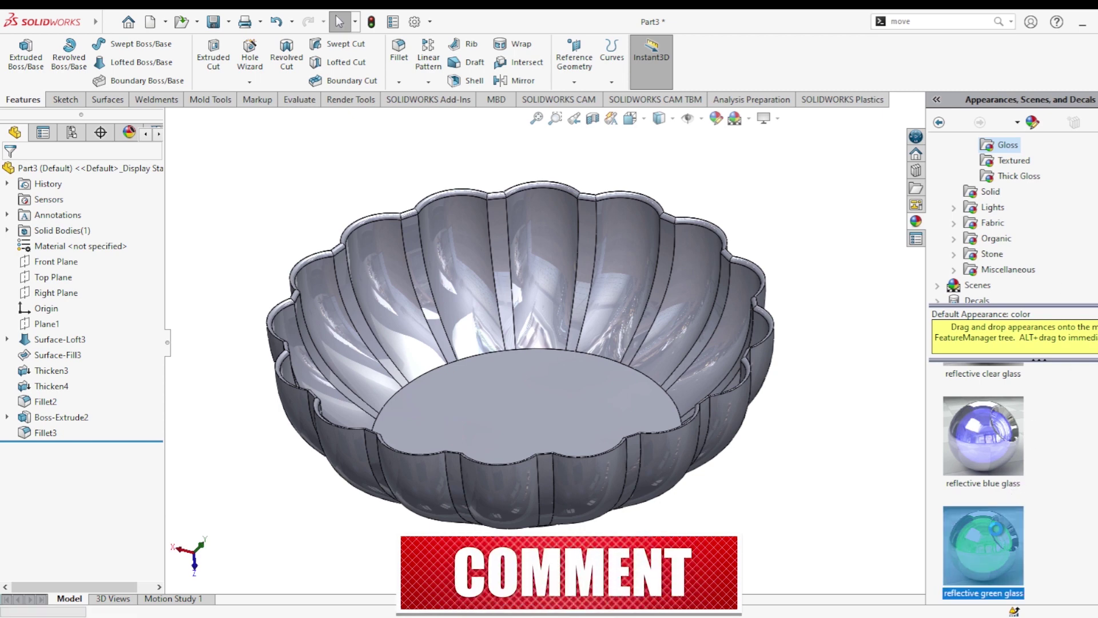
click(672, 118)
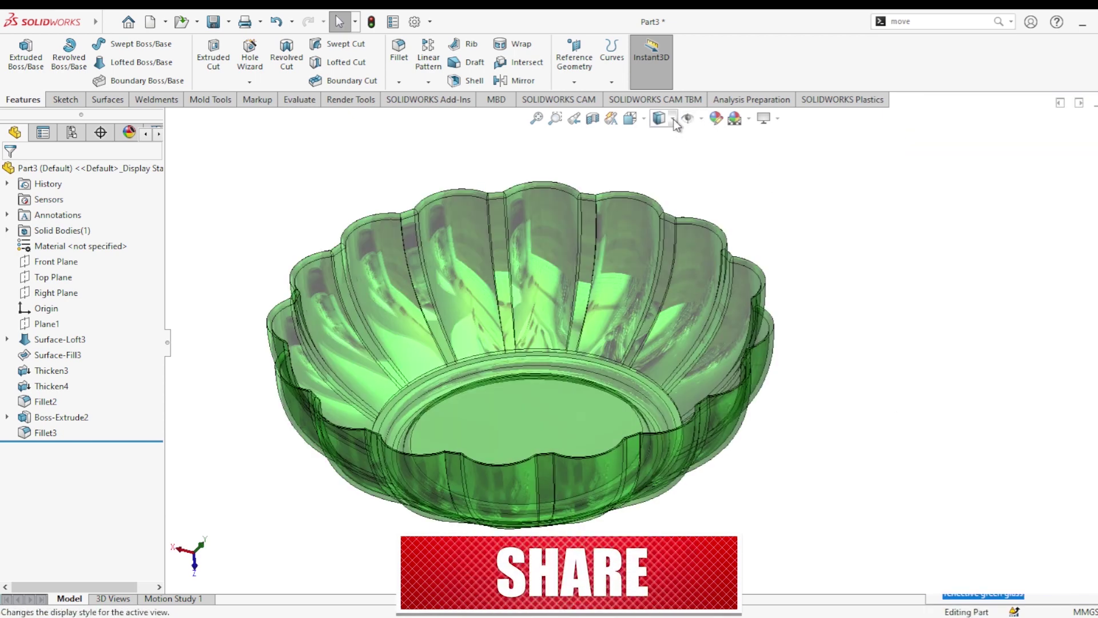
click(657, 153)
scroll(785, 225, up, 2)
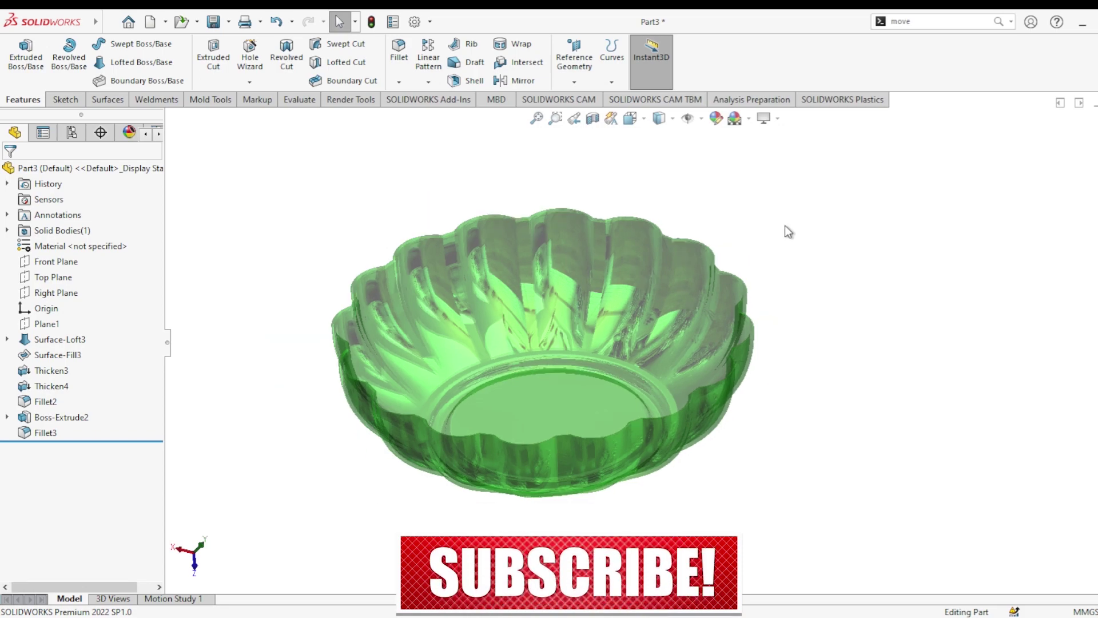
mouse_move(546, 276)
middle_down()
mouse_move(659, 196)
mouse_move(706, 189)
mouse_move(771, 216)
mouse_move(843, 291)
mouse_move(931, 297)
middle_up()
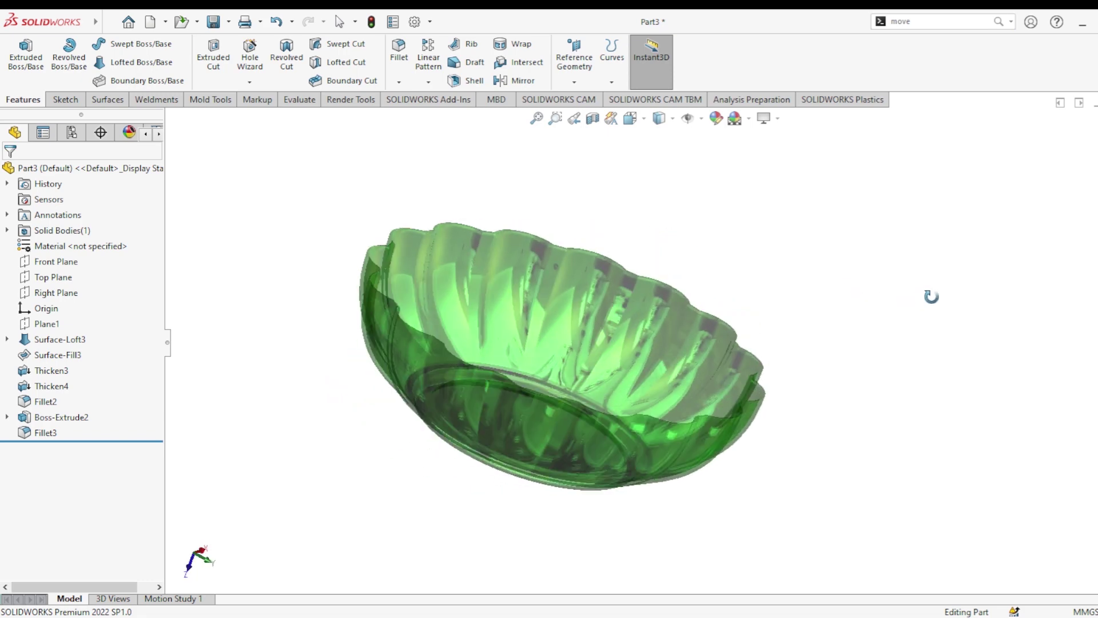
scroll(671, 317, down, 2)
scroll(391, 331, down, 1)
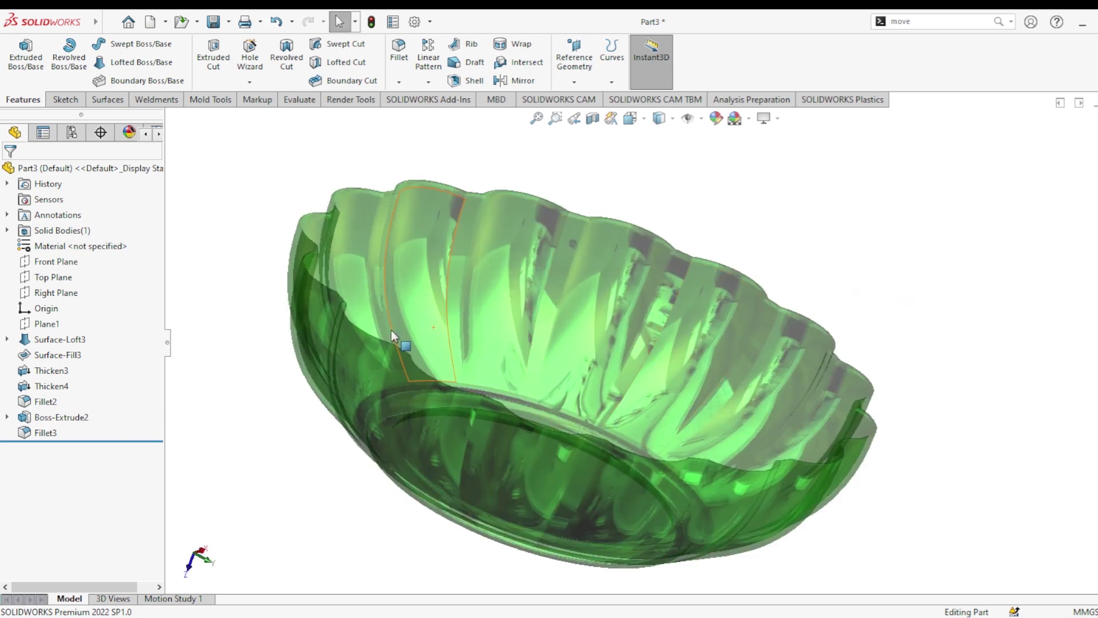
mouse_move(578, 321)
middle_down()
mouse_move(560, 286)
mouse_move(623, 332)
mouse_move(607, 389)
mouse_move(517, 433)
mouse_move(517, 452)
mouse_move(587, 353)
mouse_move(656, 350)
mouse_move(658, 468)
mouse_move(641, 410)
mouse_move(713, 344)
mouse_move(773, 369)
mouse_move(781, 411)
mouse_move(744, 443)
mouse_move(820, 195)
middle_up()
scroll(818, 199, up, 2)
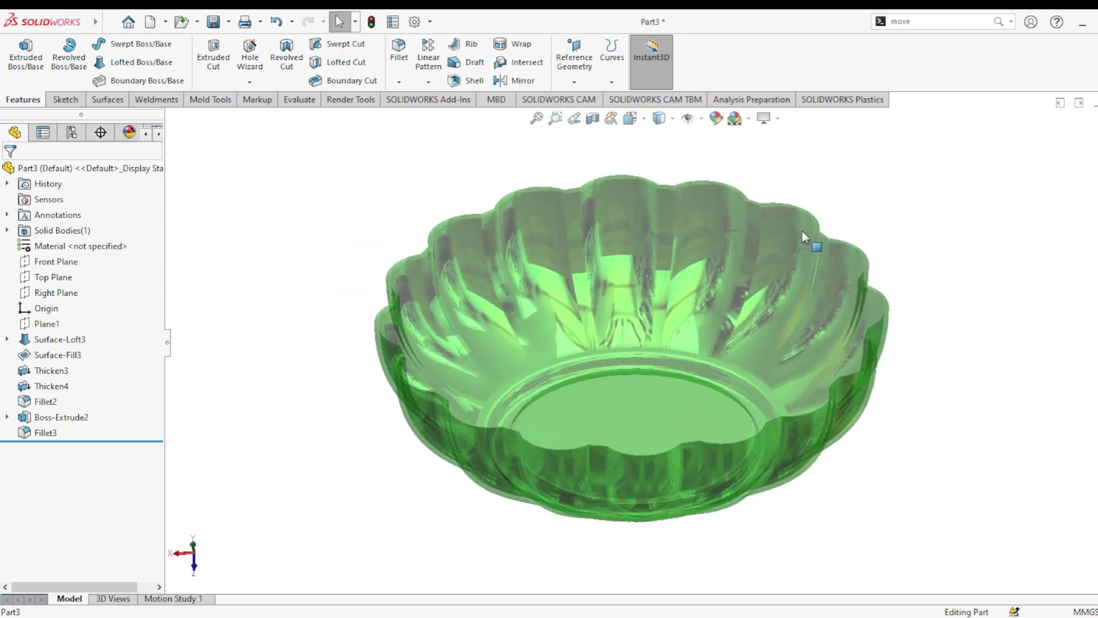